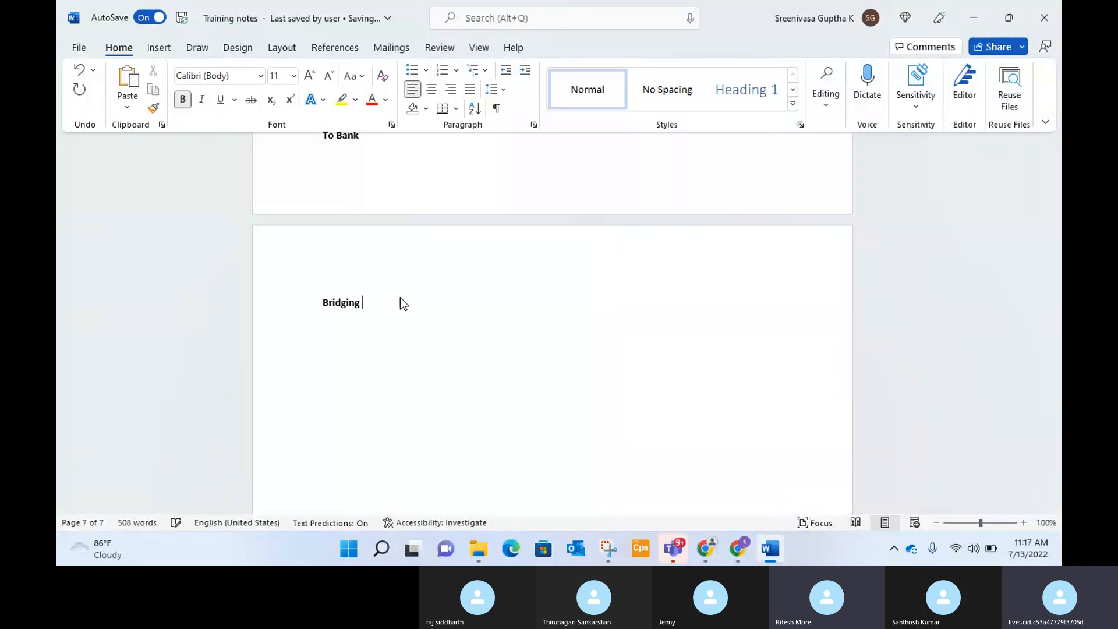
Complete the heading on page 7 as "Bridging Posting :" and start a new paragraph two lines below it
text(Posting)
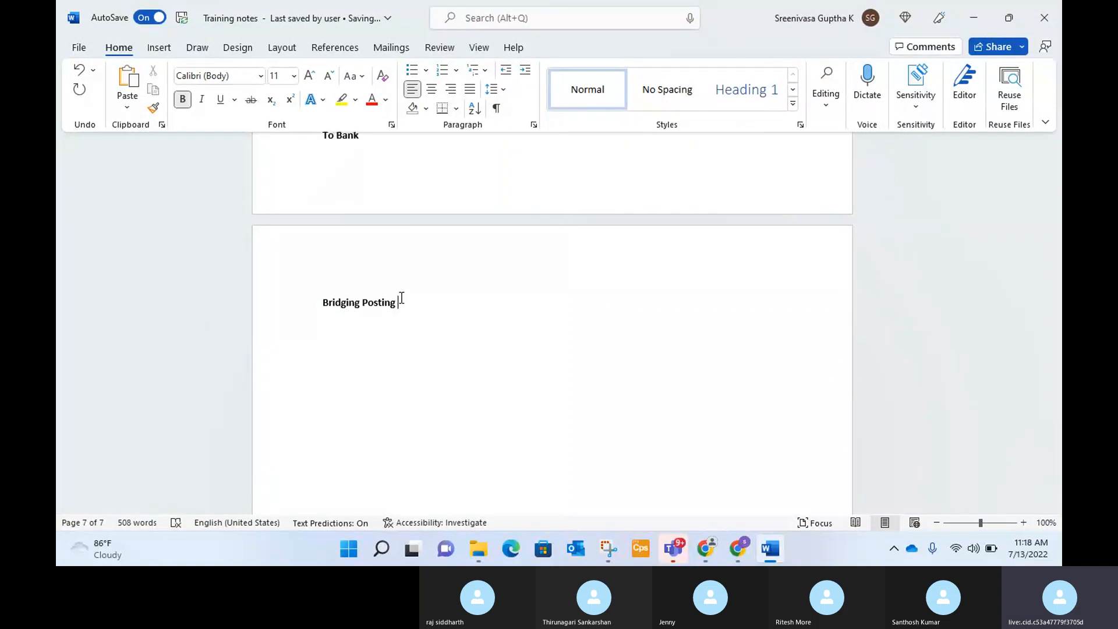
text(:)
key(Return)
key(Return)
Write the payment types "Check, Electronic, DD" as a line below the Bridging Posting heading and end the paragraph
text(Check)
key(BackSpace)
text(, Electronic,)
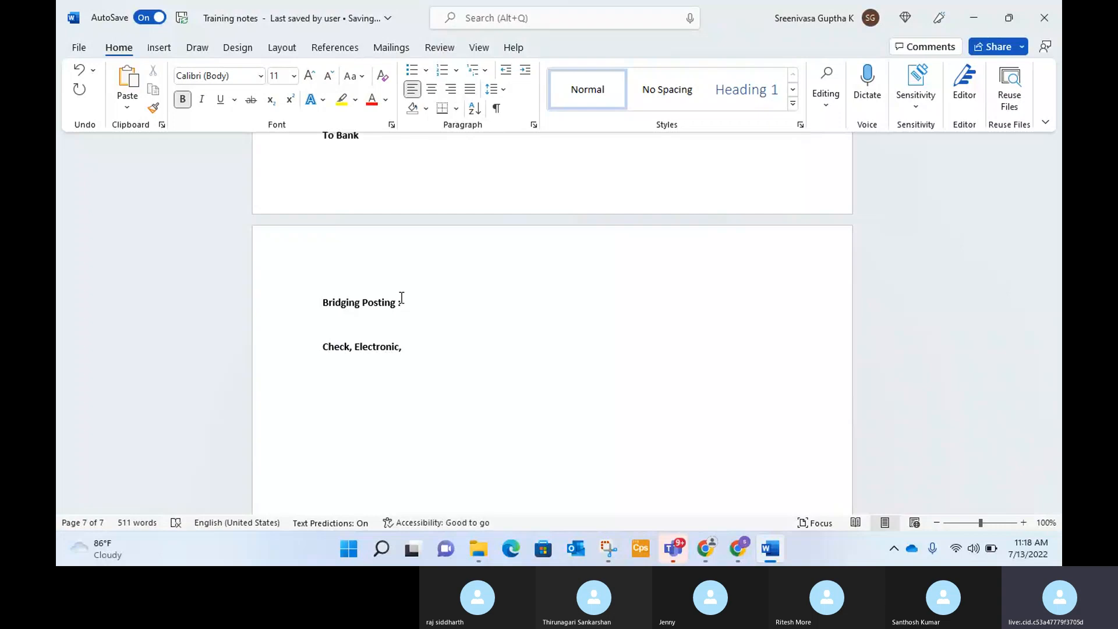
text(DD)
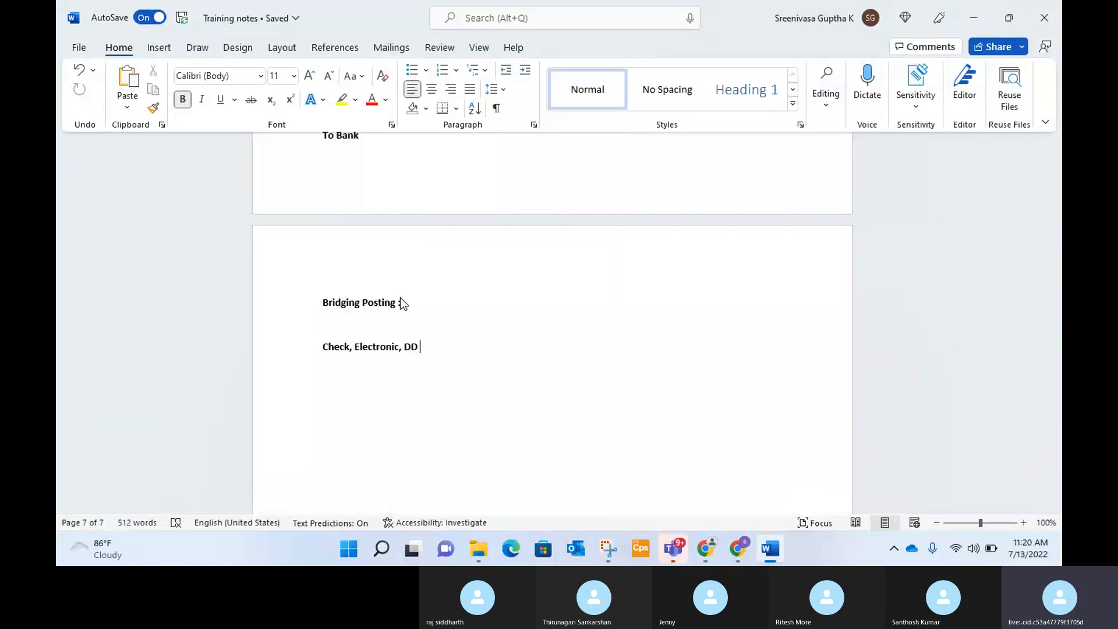
key(Return)
Add the text "Whenever there is gap between payment confirmation and check" after the Bridging Posting heading, followed by a line break
click(424, 303)
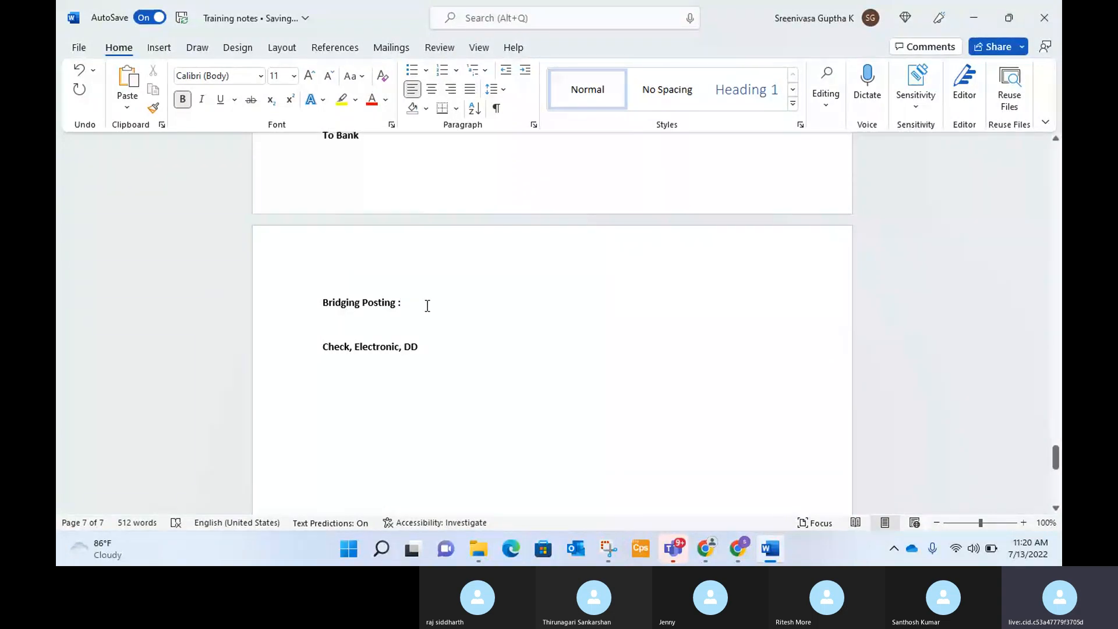
text(When)
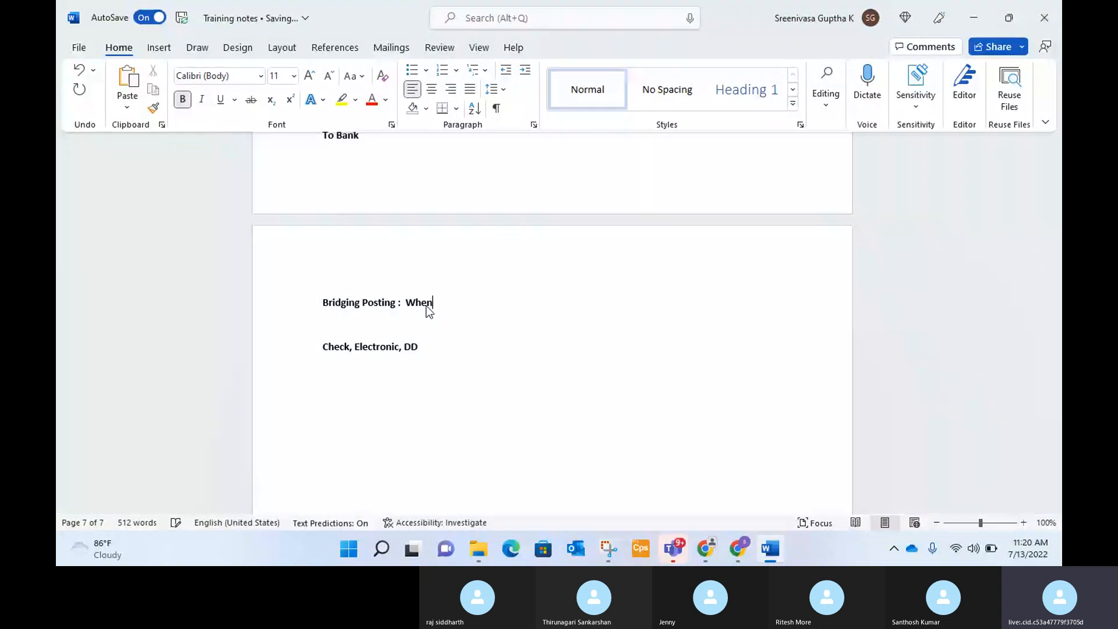
text(ever ther)
text(e is gap between payment confirmation and)
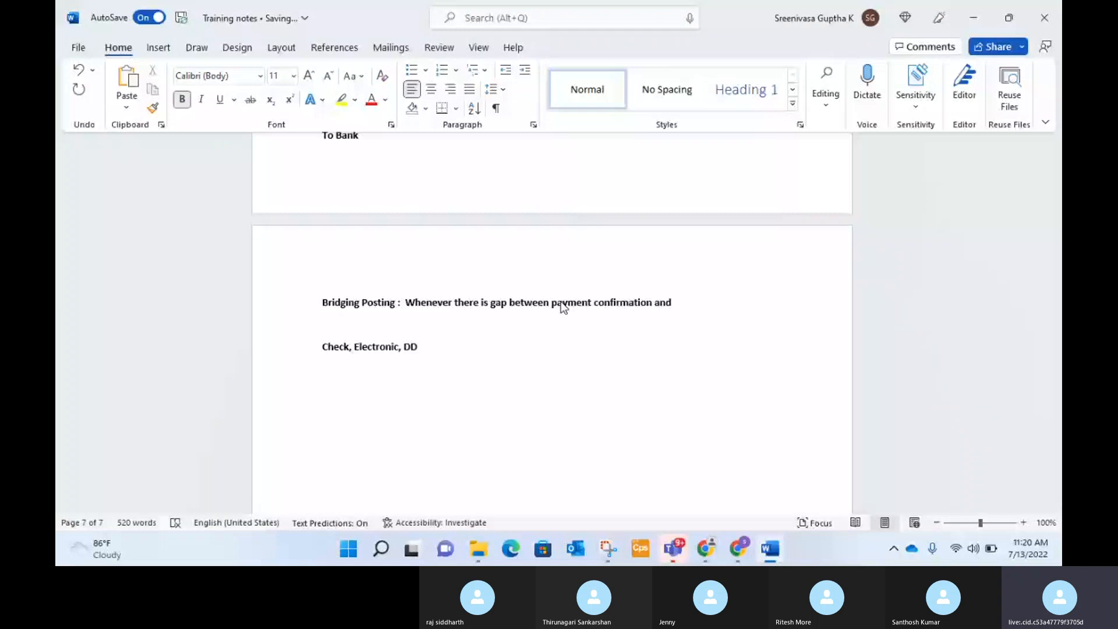
text( check)
key(Return)
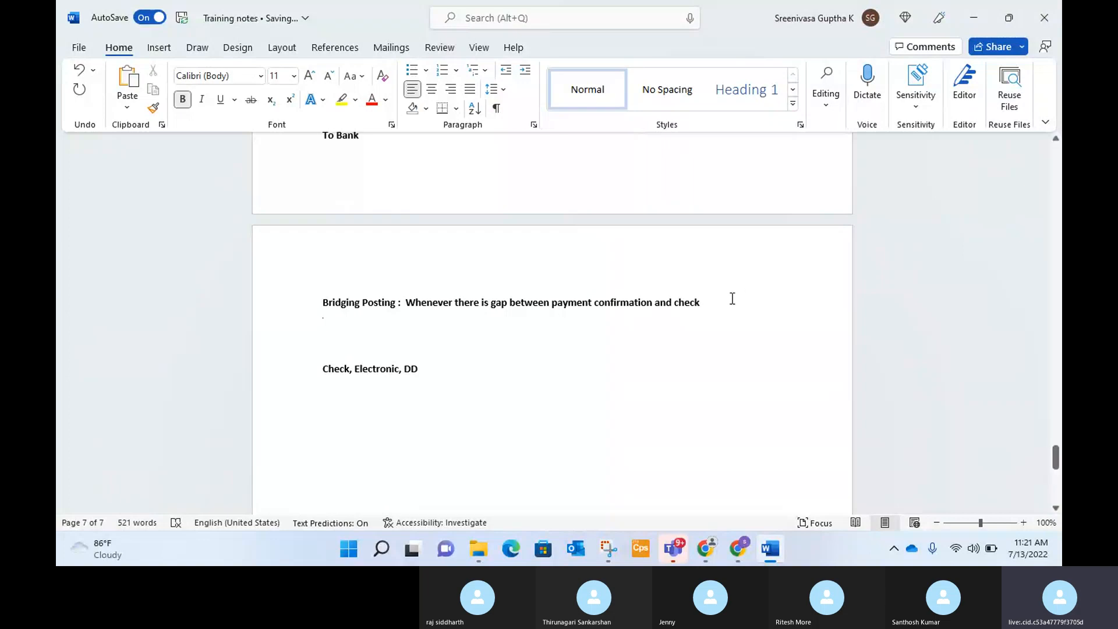
Finish the Bridging Posting definition by adding the word "clearance." after "check"
click(712, 303)
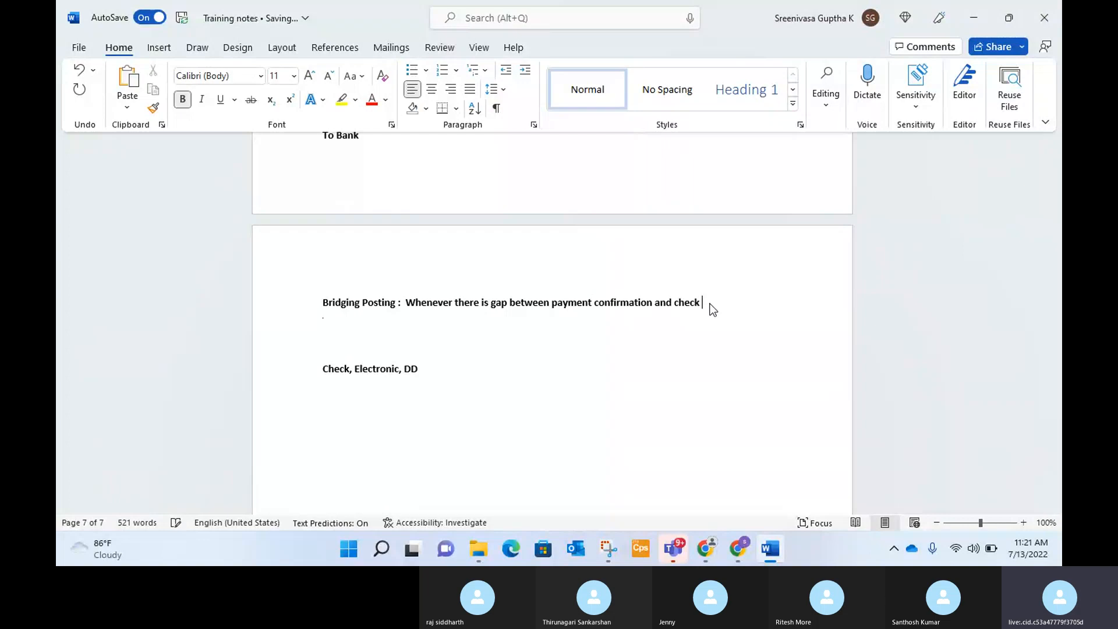
text(clearnace)
key(BackSpace)
key(BackSpace)
key(BackSpace)
key(BackSpace)
key(BackSpace)
key(BackSpace)
text(anc)
key(BackSpace)
key(BackSpace)
key(BackSpace)
key(BackSpace)
text(arance.)
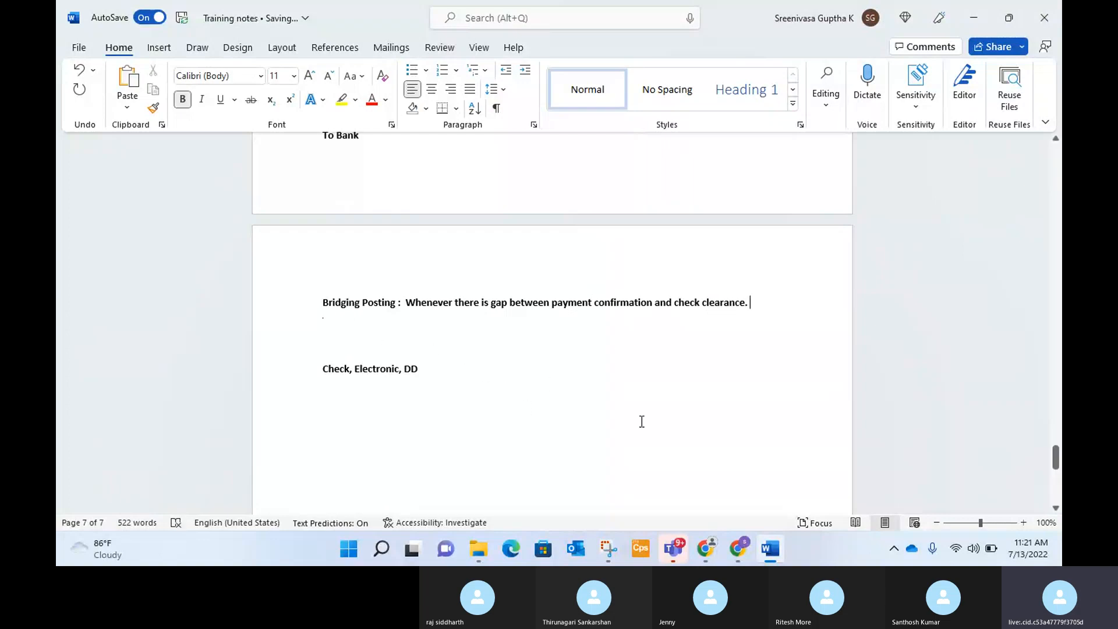
Switch to Finance and Operations in Chrome and open the vendors' Methods of payment page
mouse_move(739, 544)
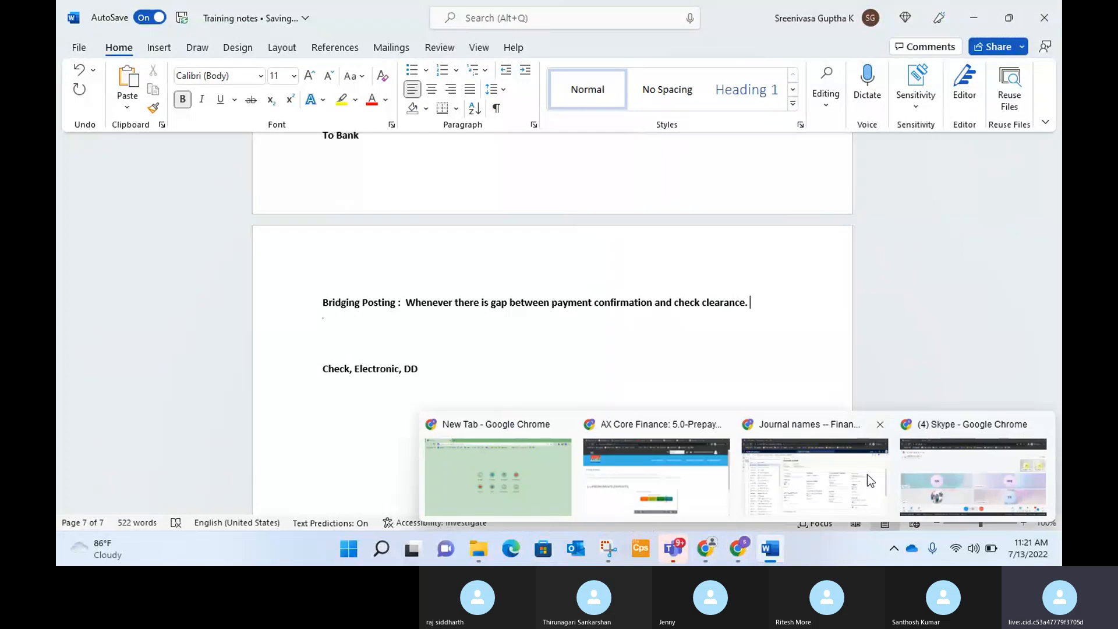
click(865, 478)
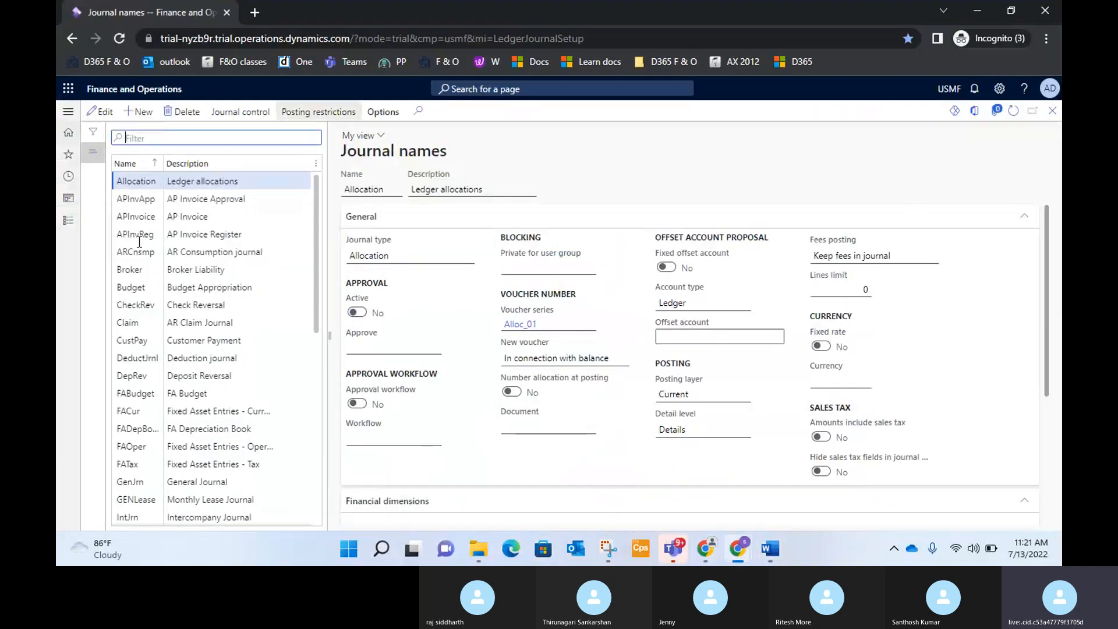
click(68, 220)
click(114, 249)
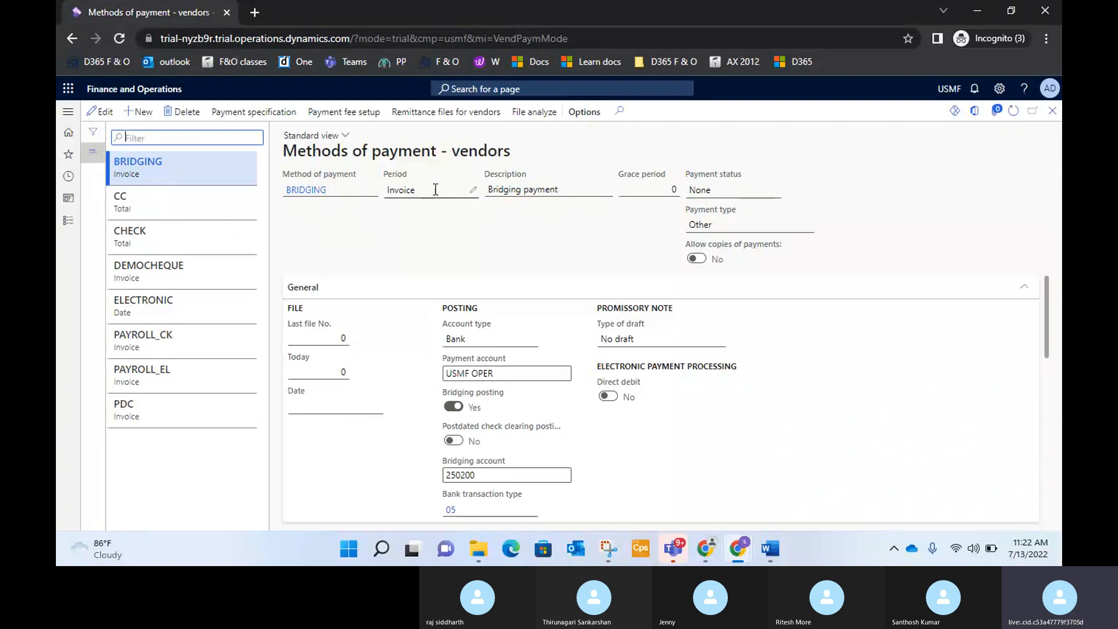
Open the BRIDGING method of payment for editing and examine the available Period options
click(403, 184)
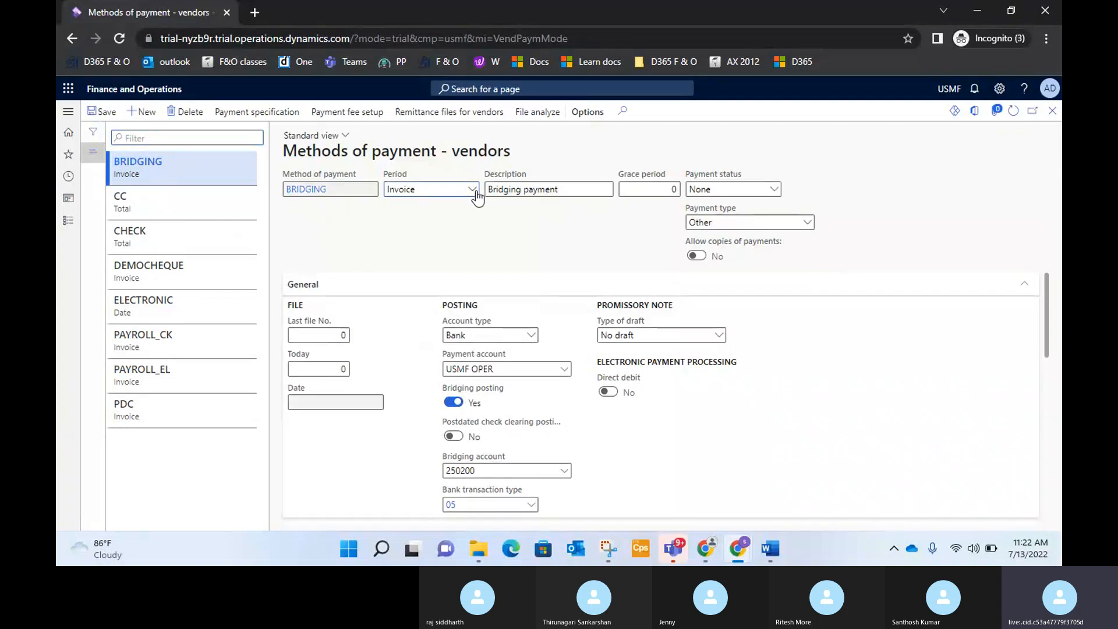
click(476, 192)
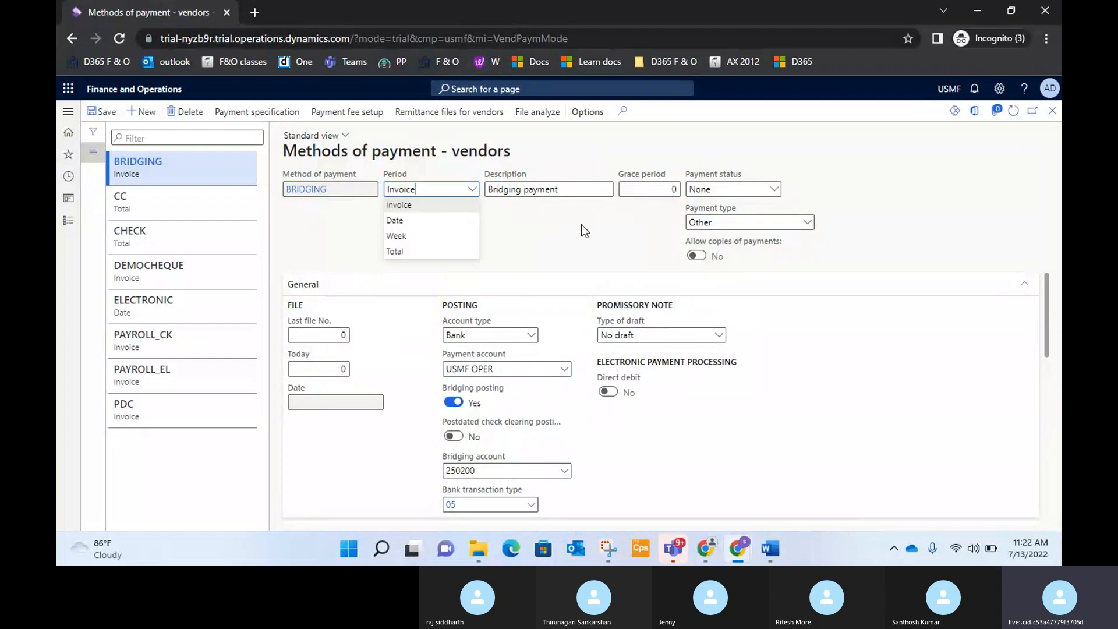
click(539, 233)
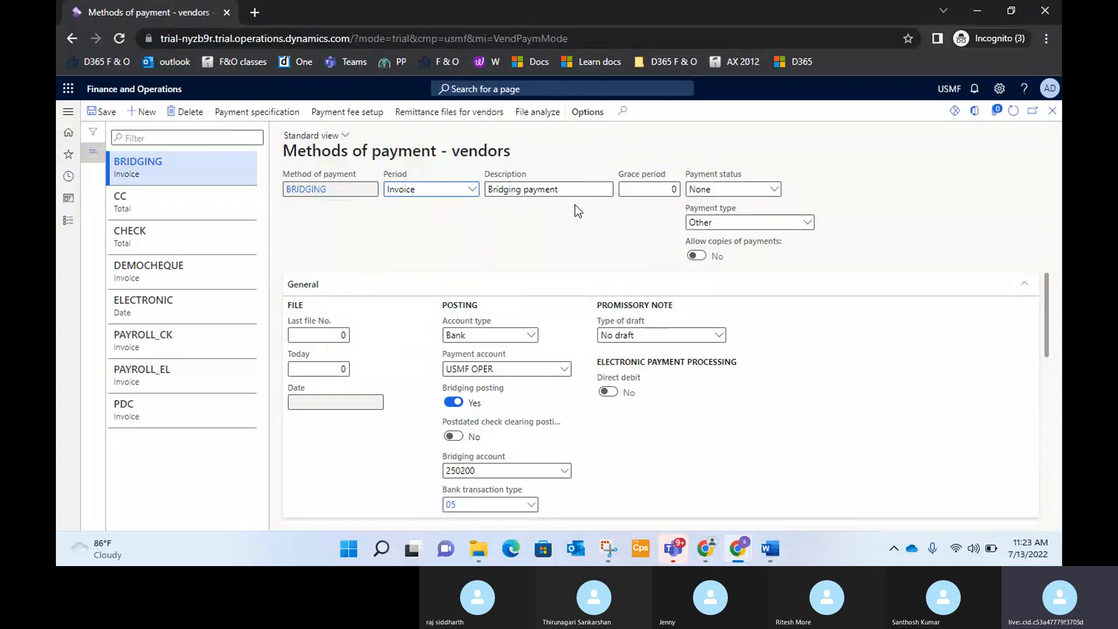
click(572, 190)
key(alt+Tab)
key(alt+Tab)
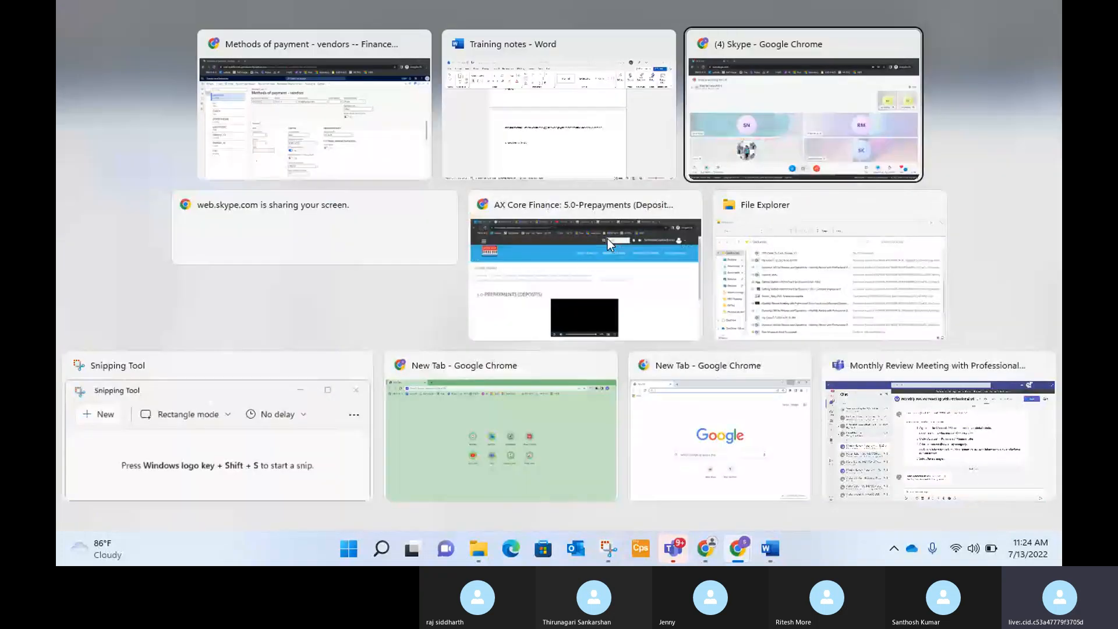
key(alt+shift+Tab)
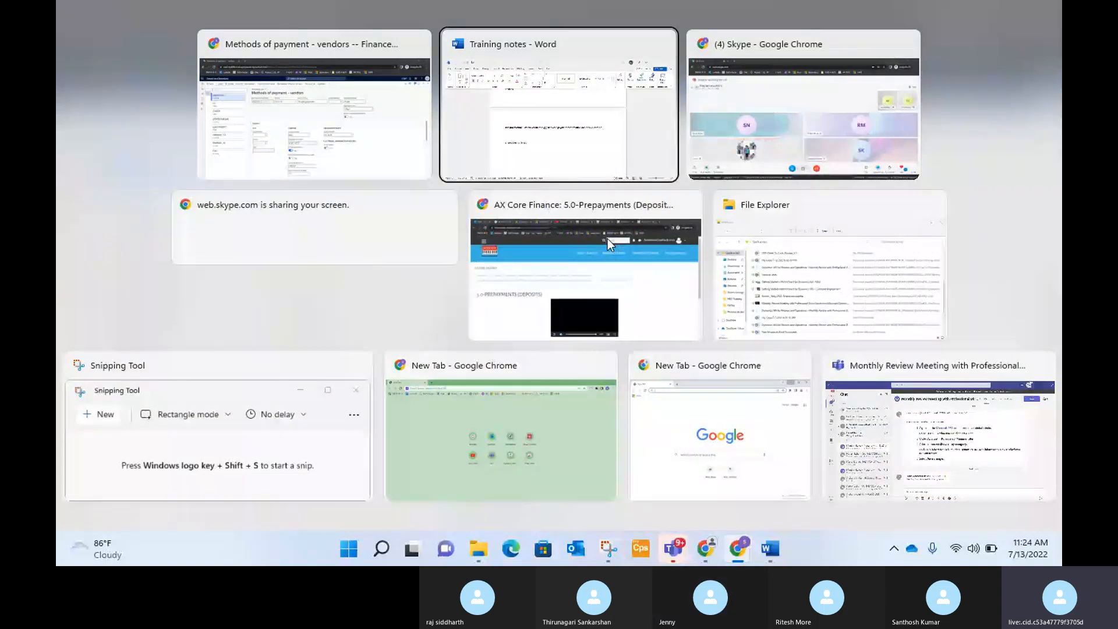
key(alt+shift+Tab)
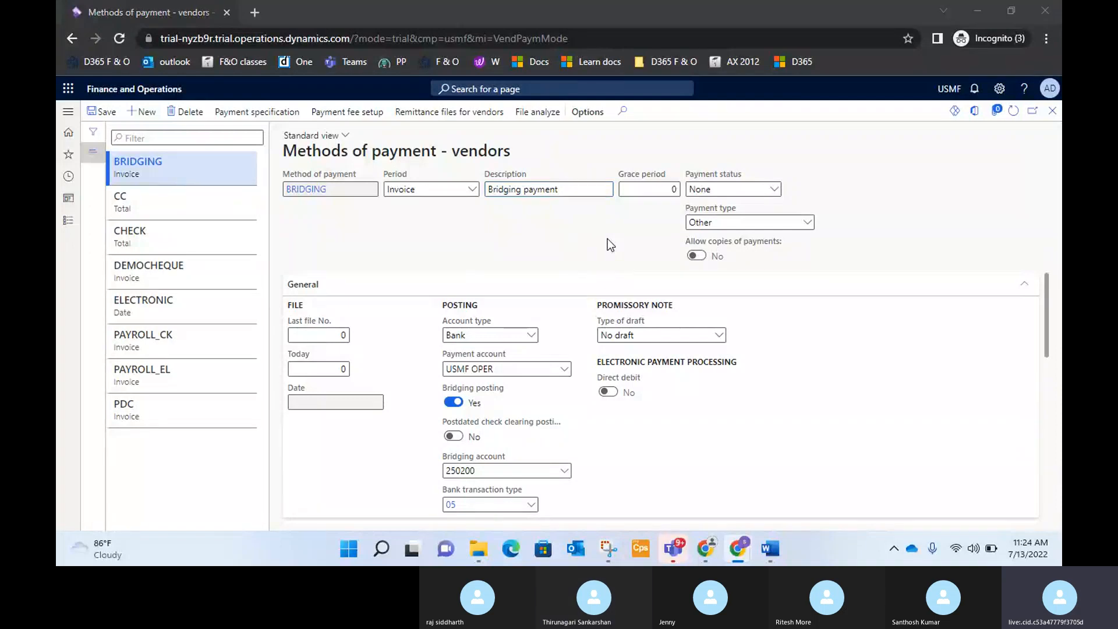
key(alt+Tab)
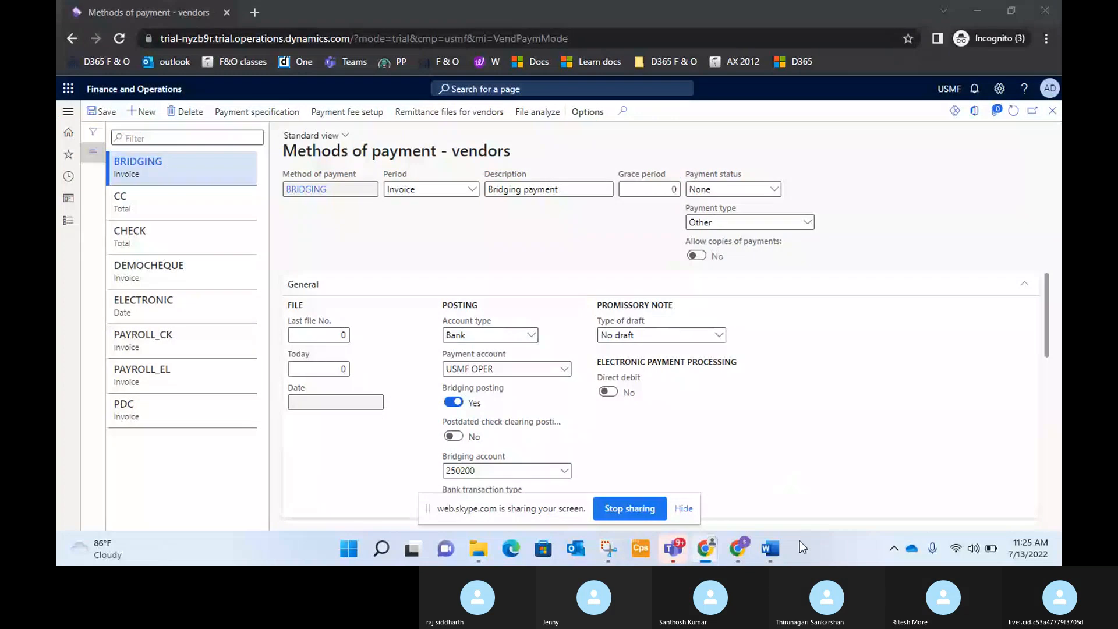
click(785, 554)
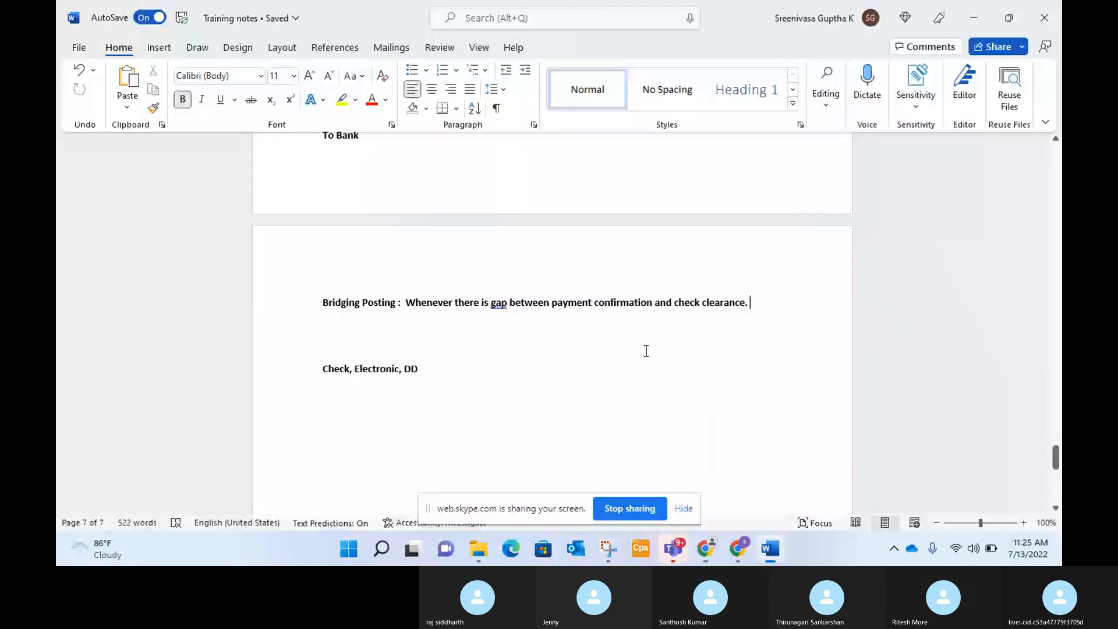
click(685, 511)
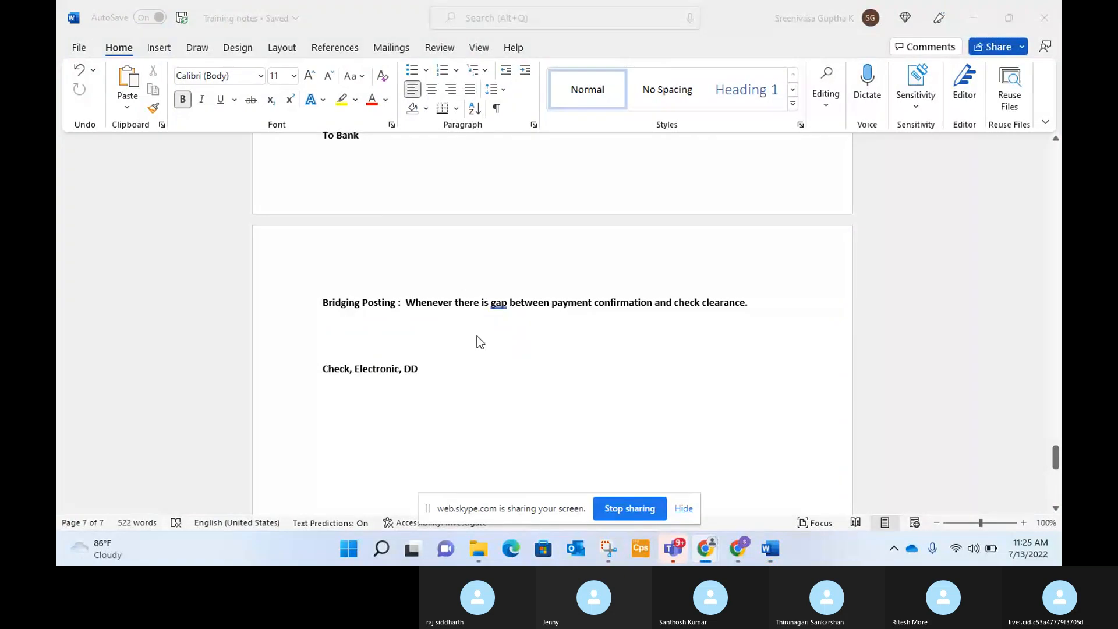
key(alt+Tab)
key(Tab)
key(Tab)
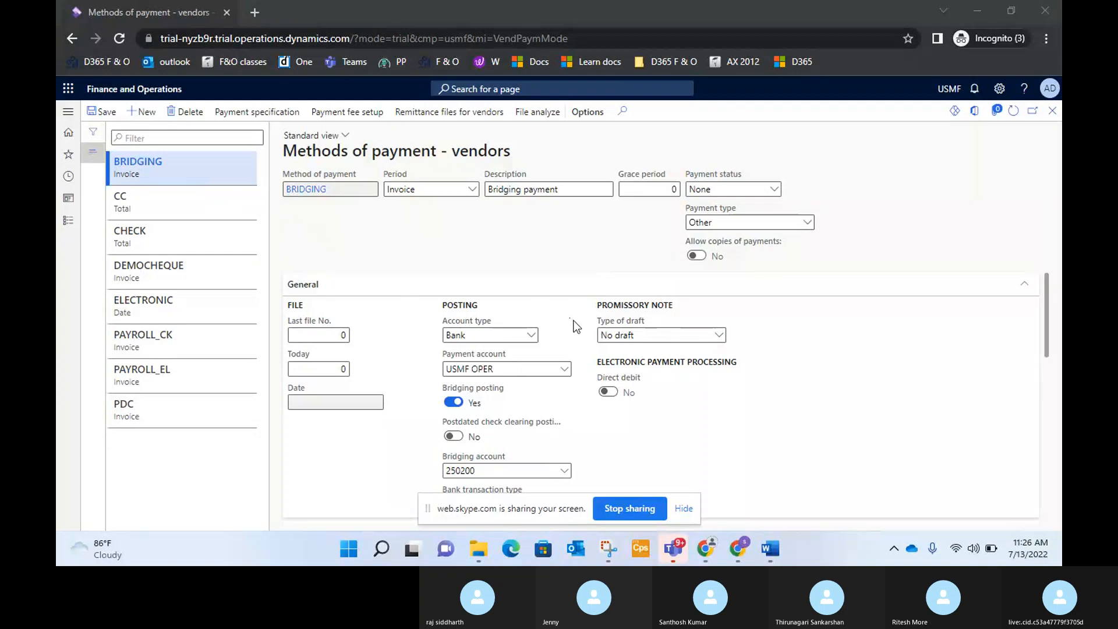
Review the BRIDGING method's General and File formats sections, including the account type and payment account options
scroll(575, 325, down, 5)
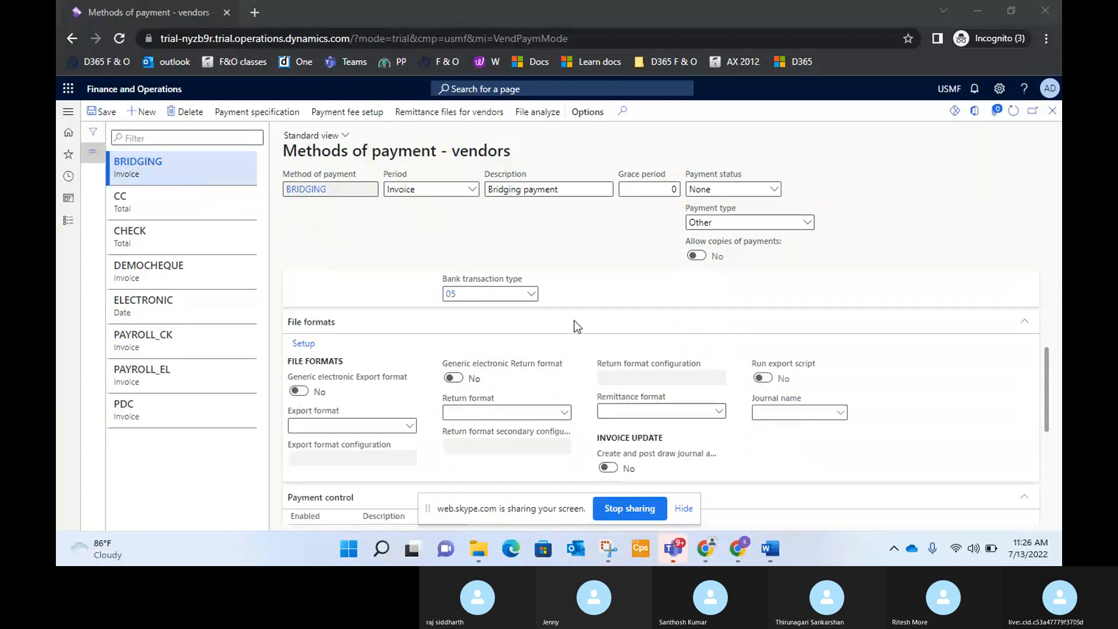
scroll(582, 329, up, 5)
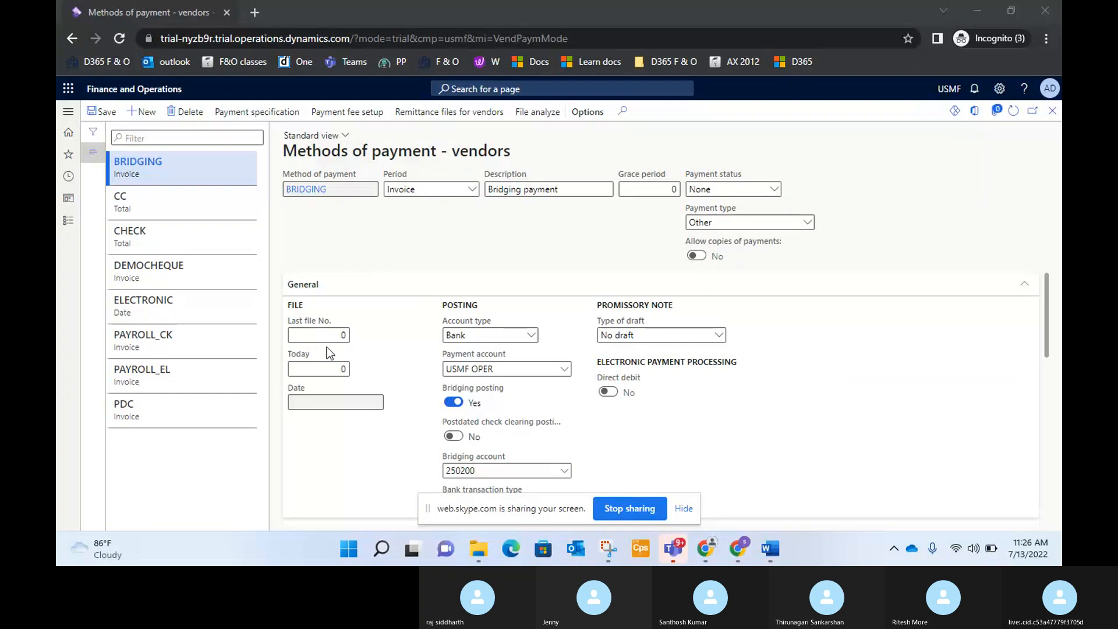
click(531, 336)
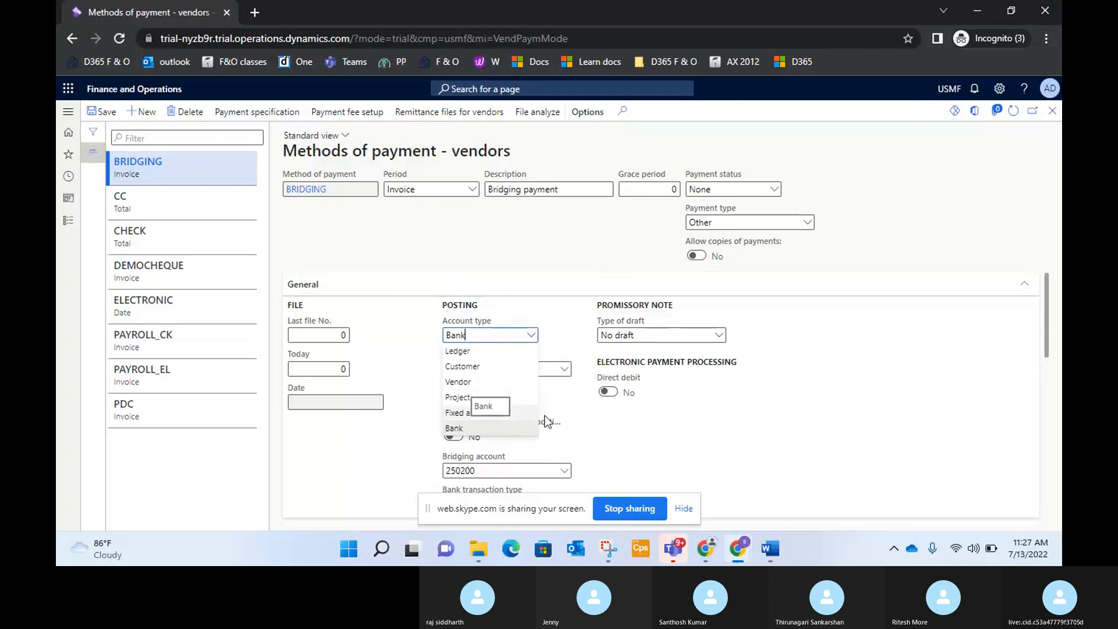
click(561, 383)
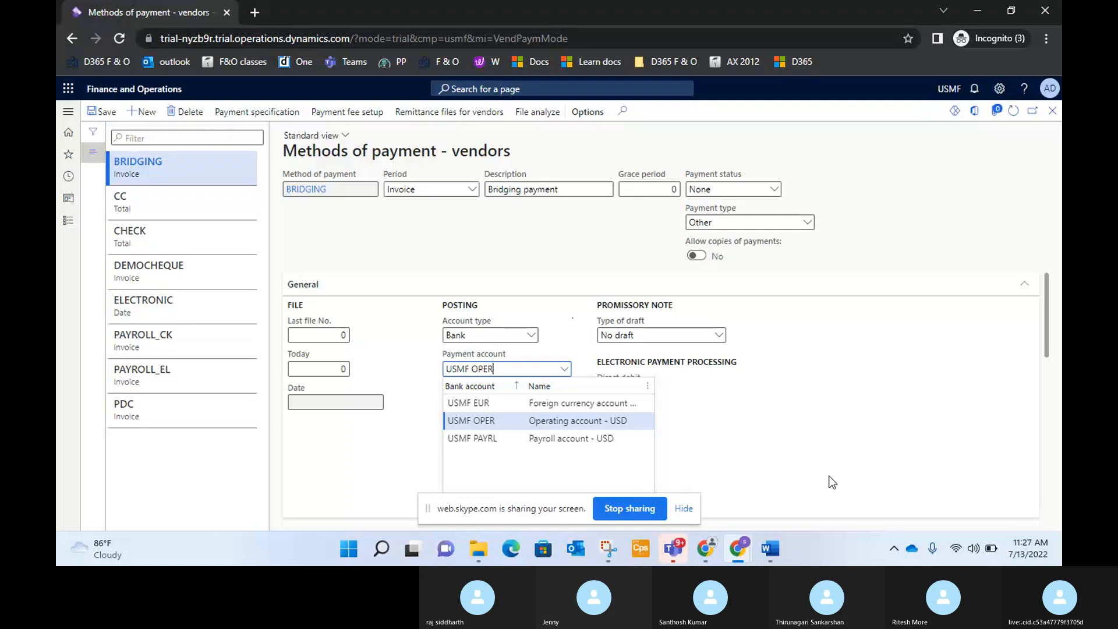
click(766, 433)
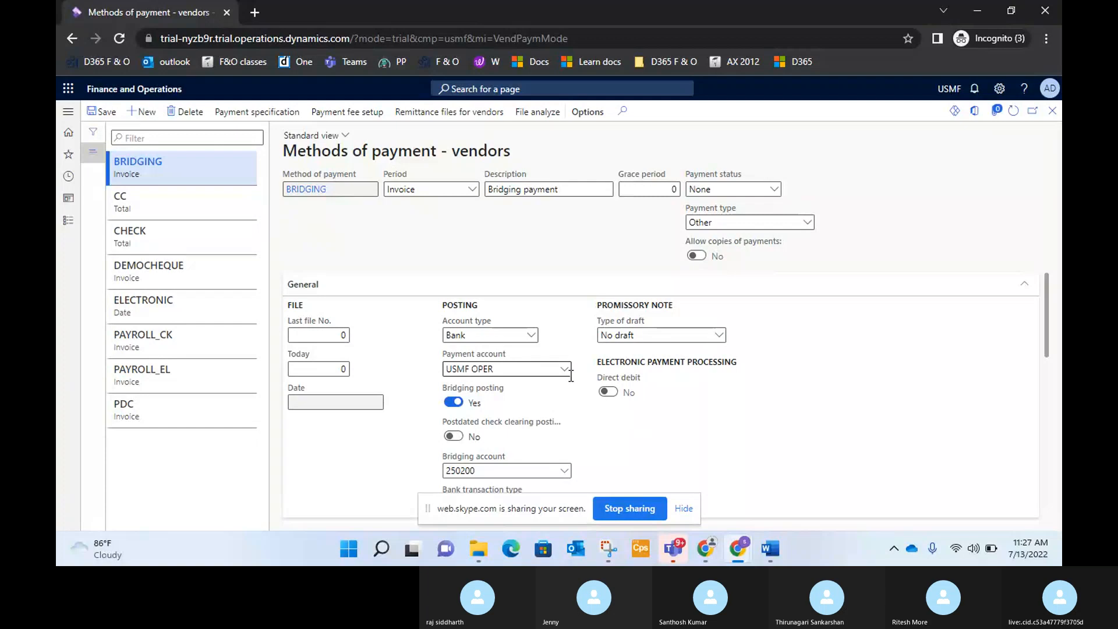
key(super+Tab)
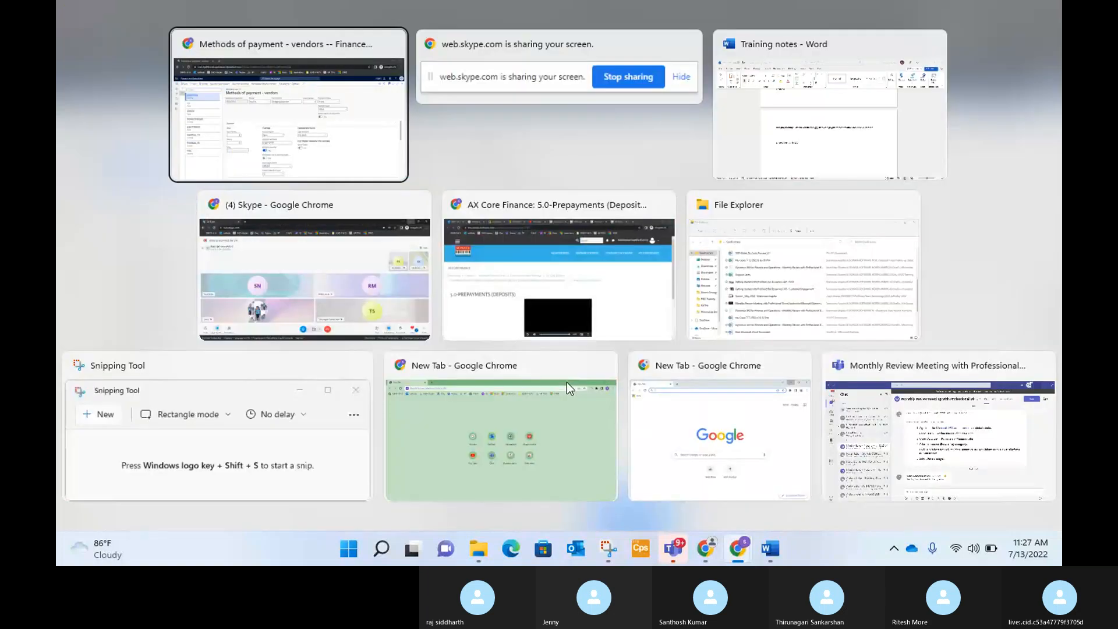
key(Down)
key(Return)
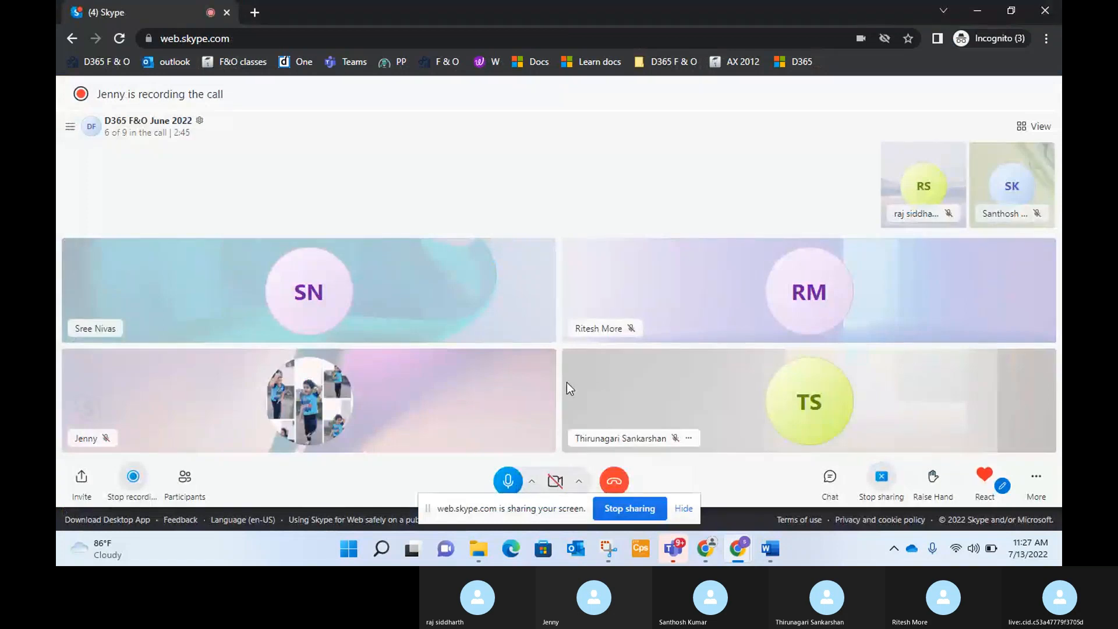
key(alt+Tab)
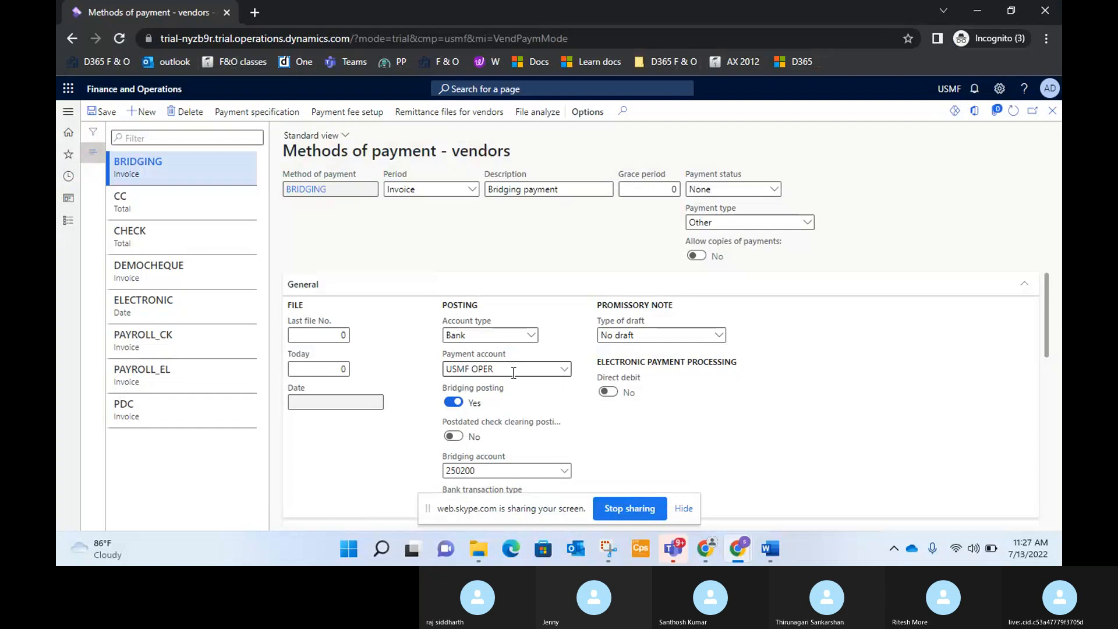
scroll(513, 372, down, 1)
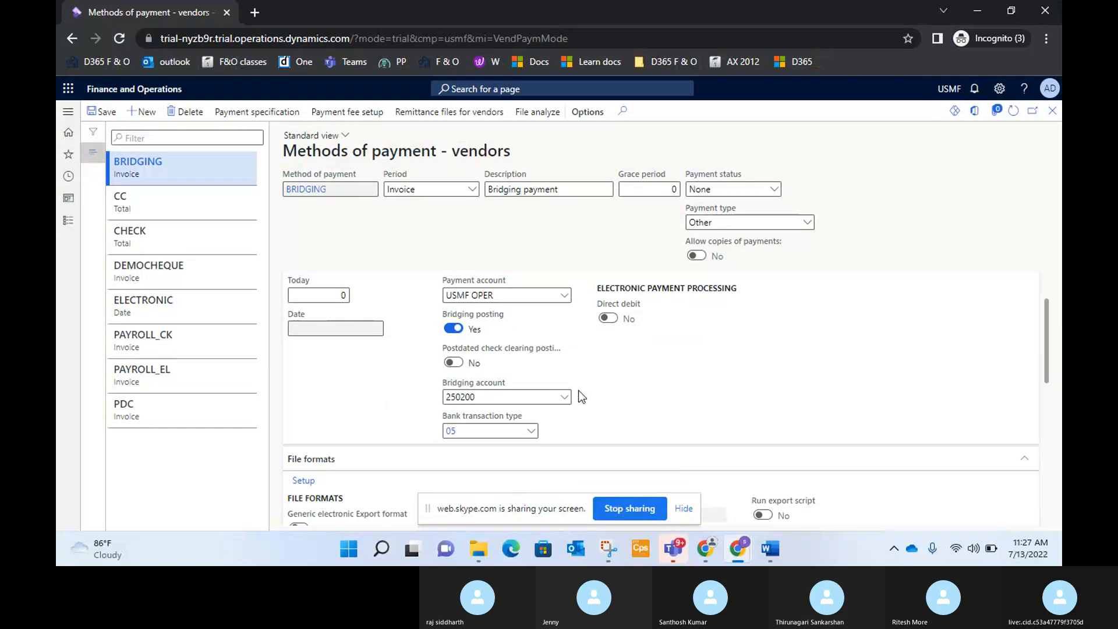
Switch to the Skype call in Chrome, mute the microphone and return to the vendors' Methods of payment page
key(alt+Tab)
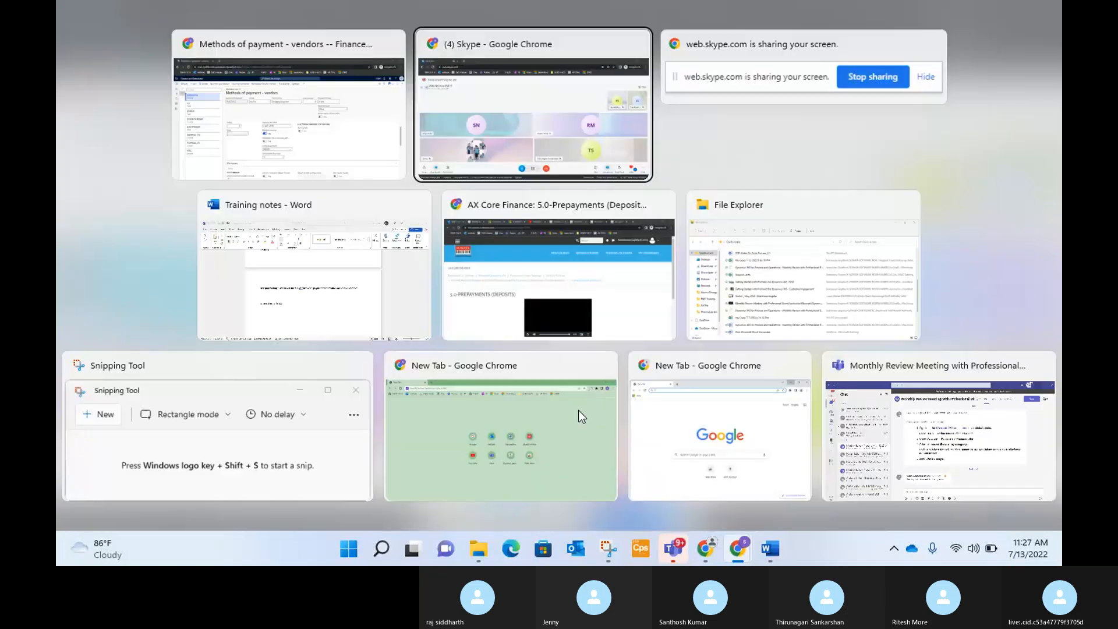
click(509, 482)
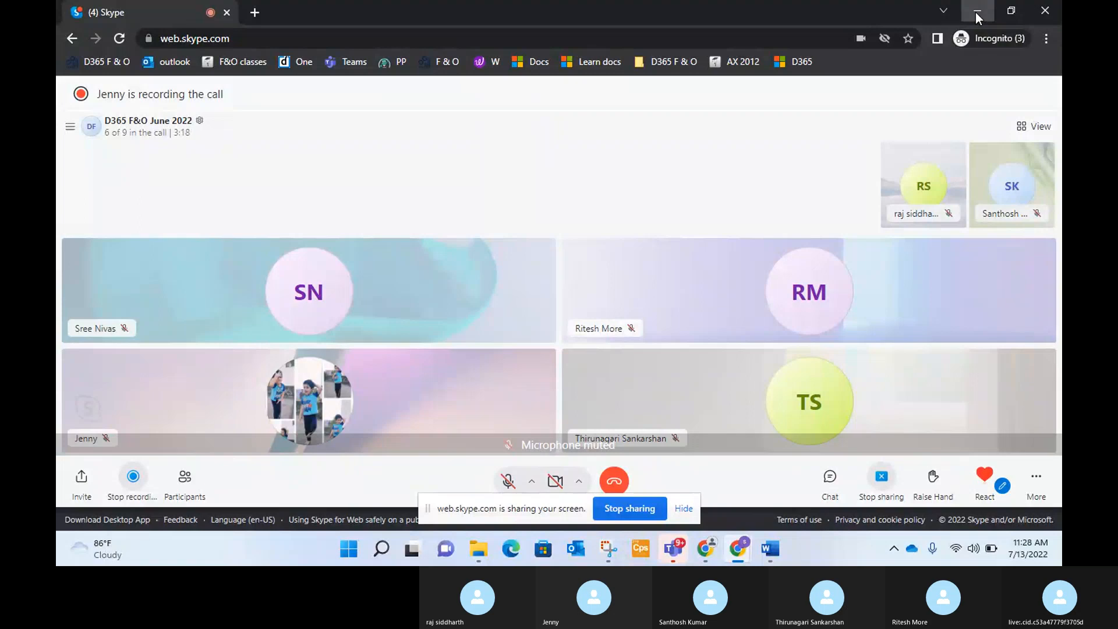
click(976, 12)
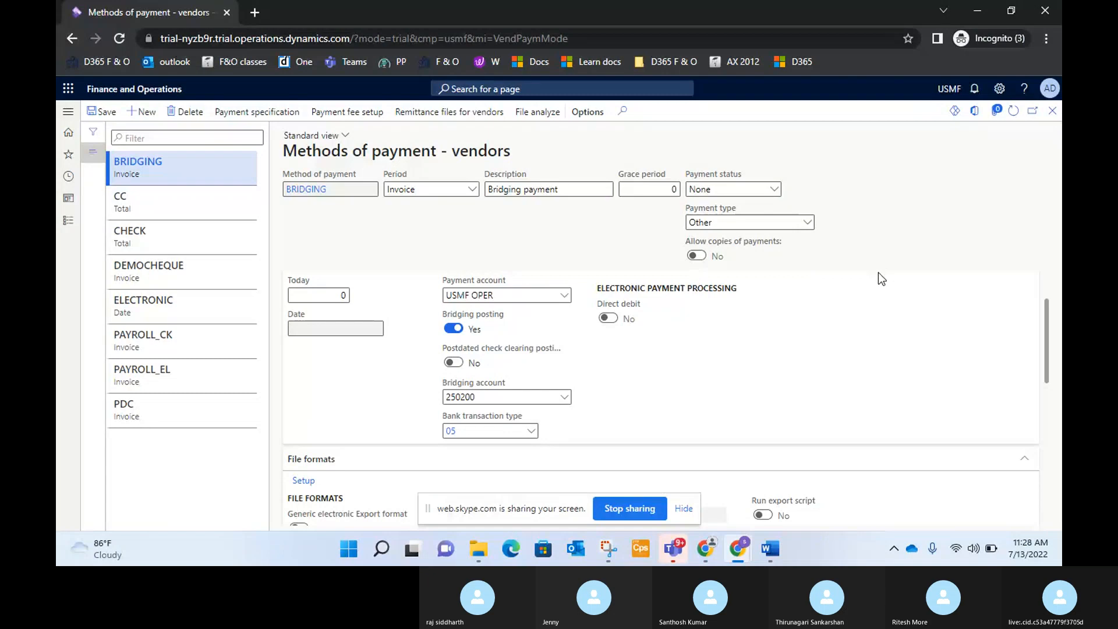
key(alt+Tab)
key(alt+Tab)
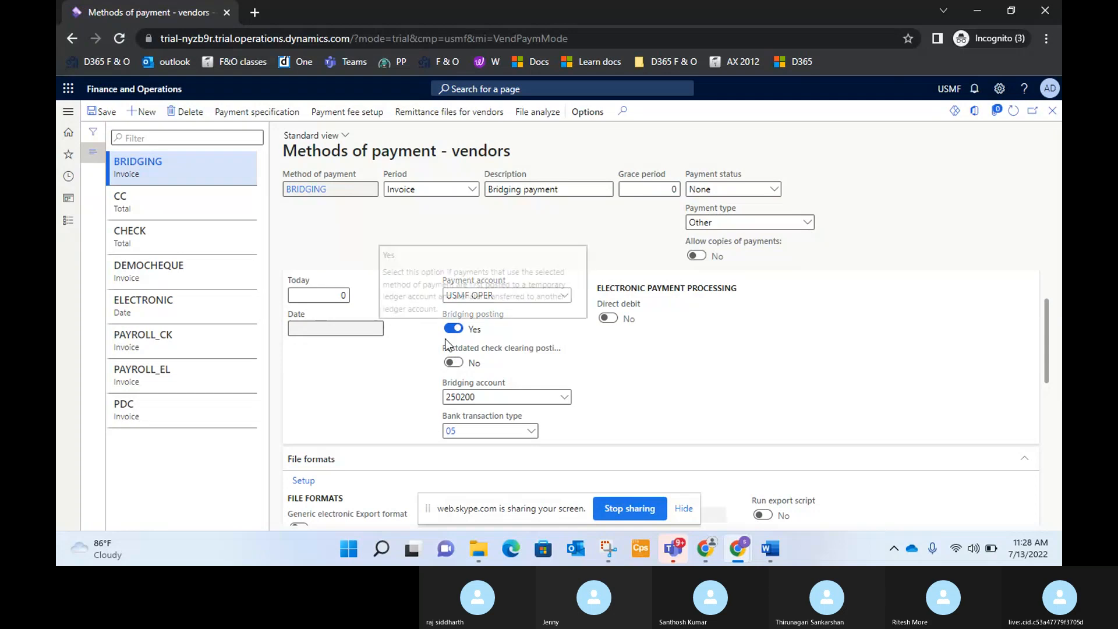
Review the BRIDGING method's bridging posting option and look up the description of its bridging account
mouse_move(480, 313)
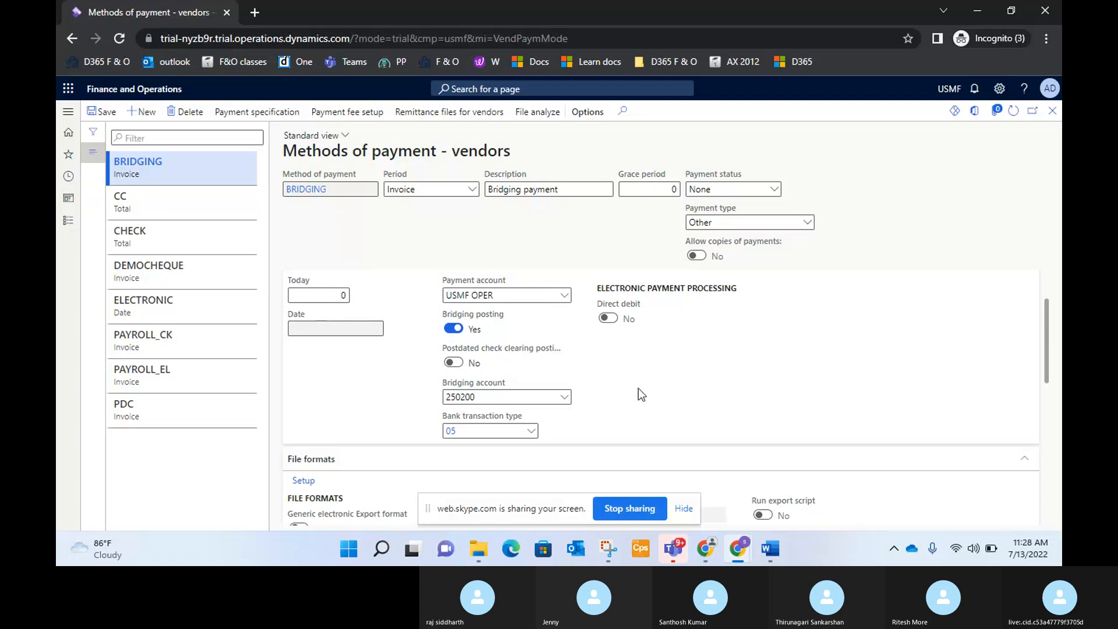
scroll(638, 389, down, 3)
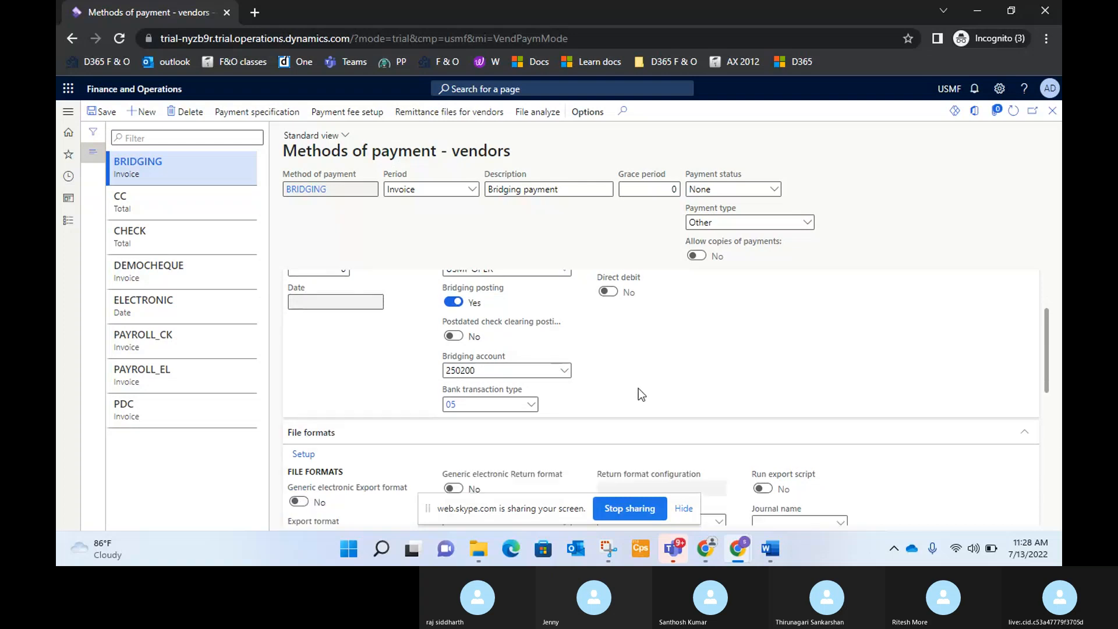
scroll(638, 395, up, 3)
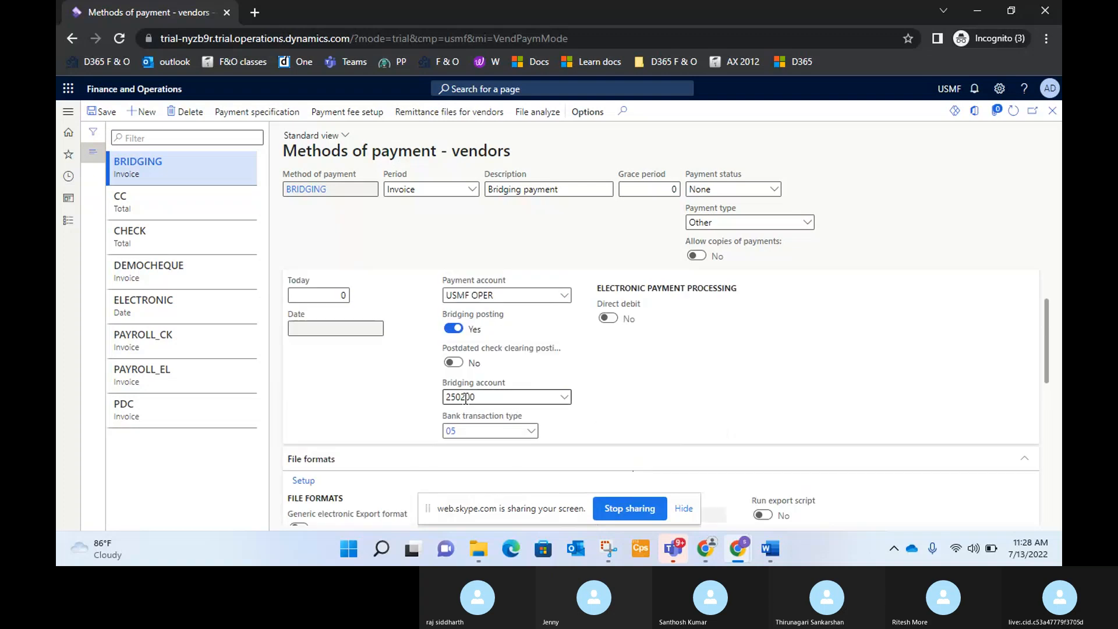
click(471, 398)
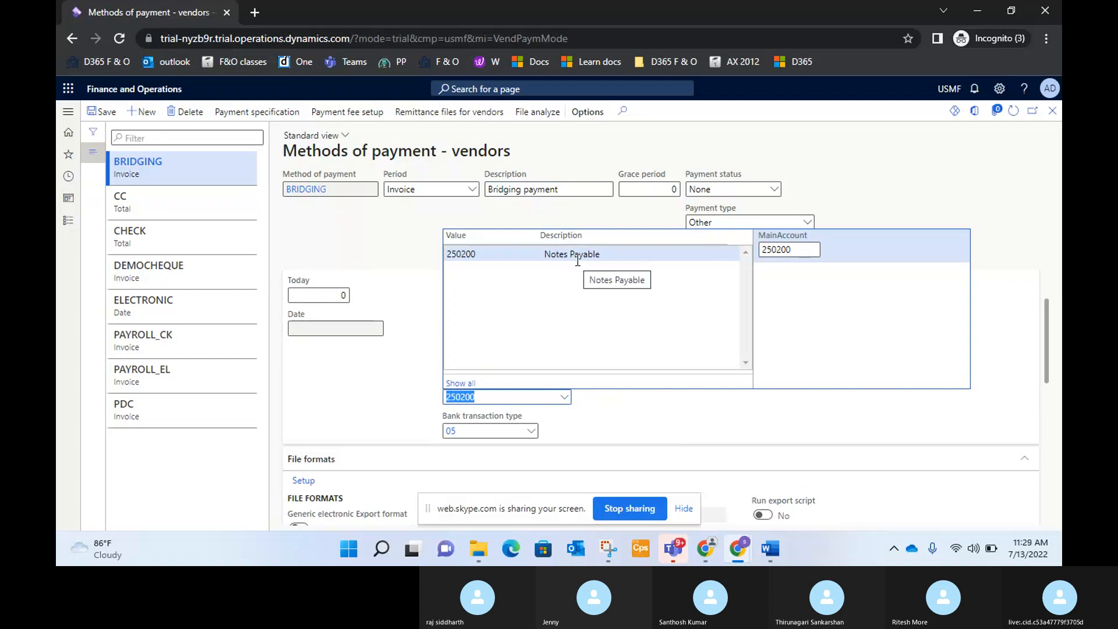
click(630, 415)
Examine the BRIDGING method's Bank transaction type options and its File formats and Payment control sections
scroll(390, 367, down, 2)
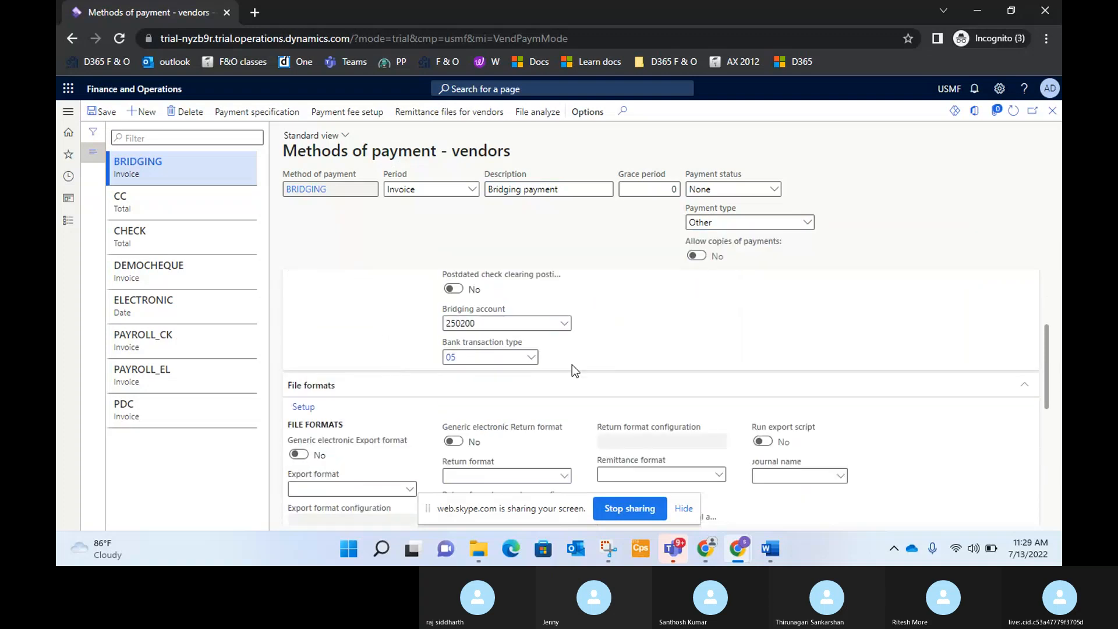
click(531, 358)
click(531, 358)
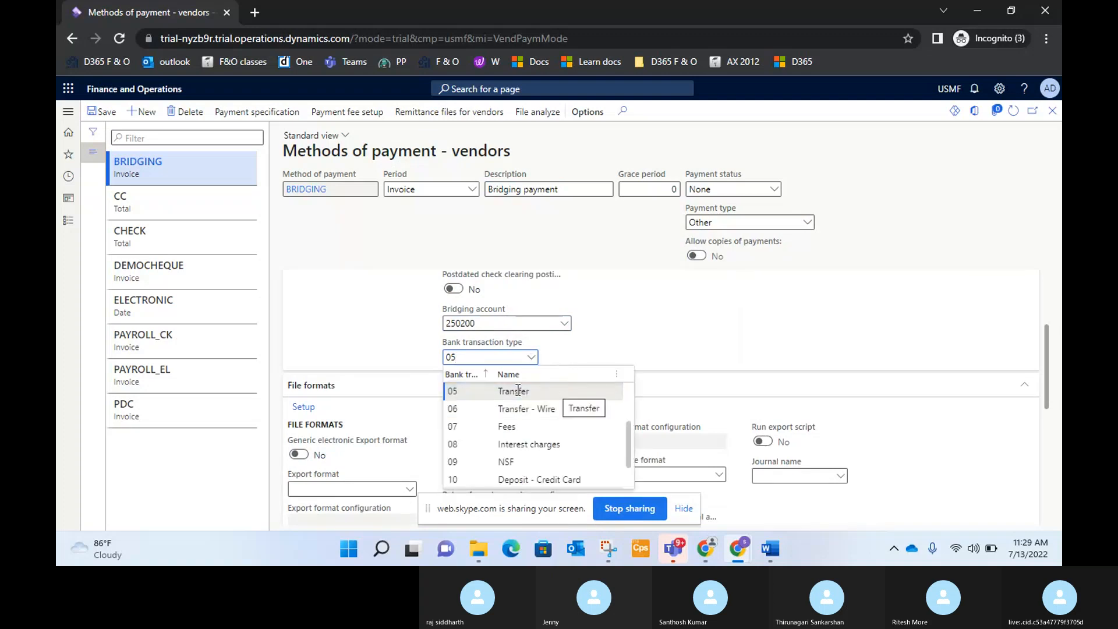
scroll(562, 390, up, 2)
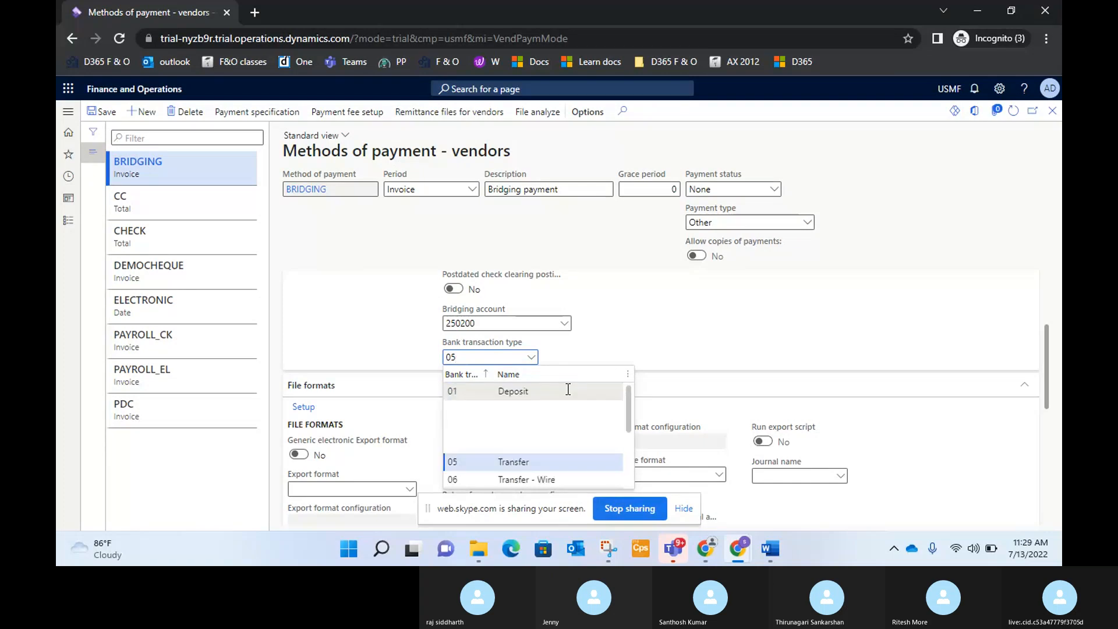
scroll(558, 418, down, 2)
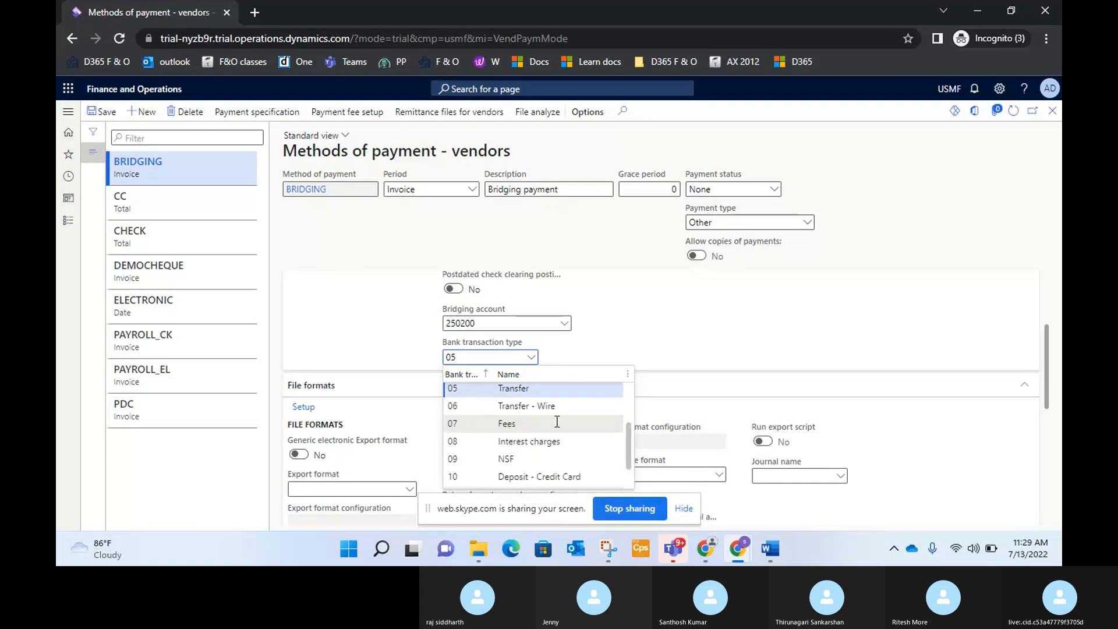
click(636, 332)
scroll(841, 369, down, 3)
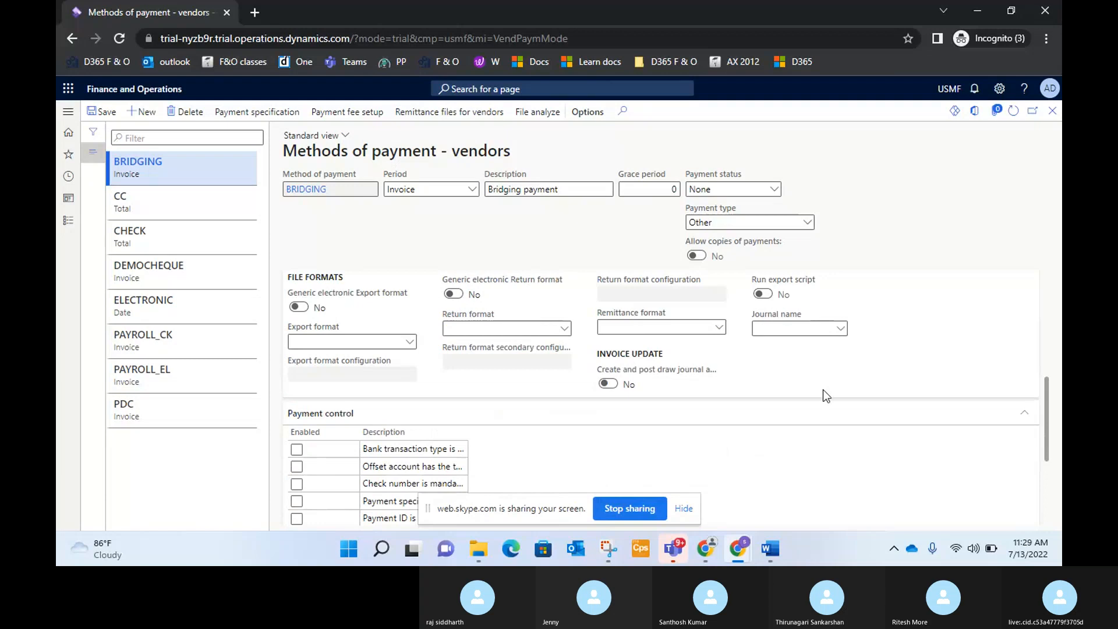
scroll(823, 390, down, 3)
scroll(823, 390, up, 5)
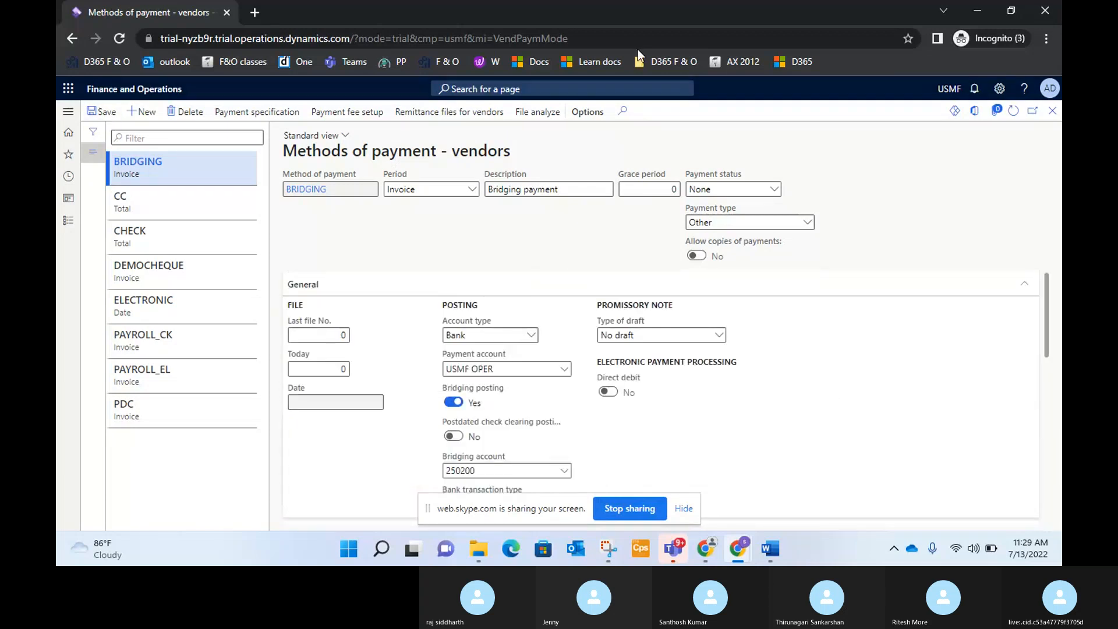
Duplicate the Methods of payment browser tab and open the Accounts payable Vendor payment journal in the copy
right_click(179, 15)
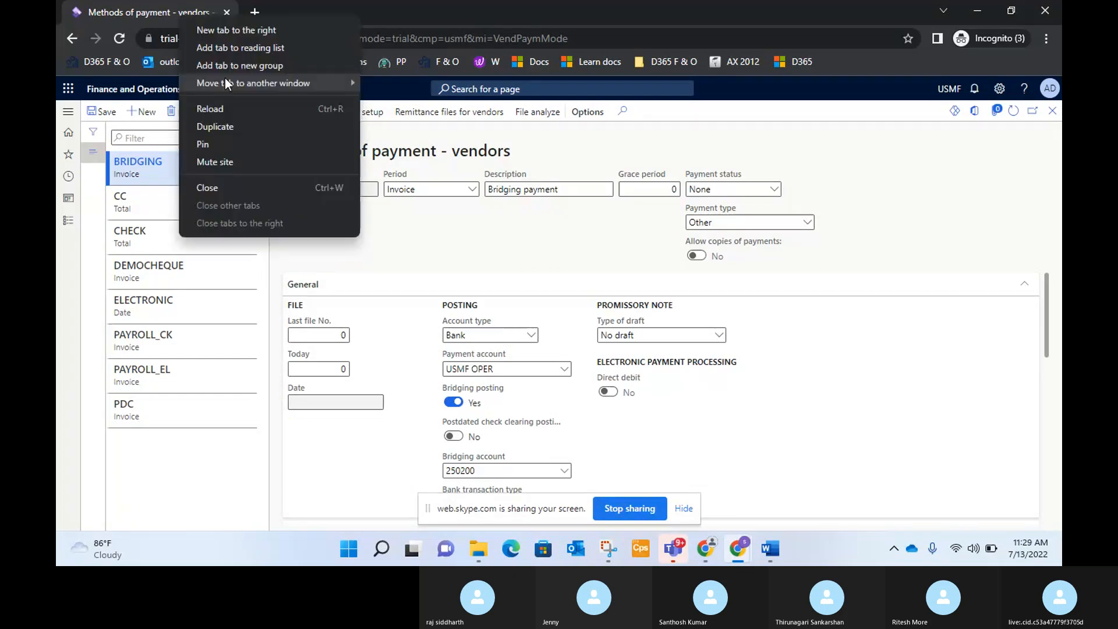
click(242, 127)
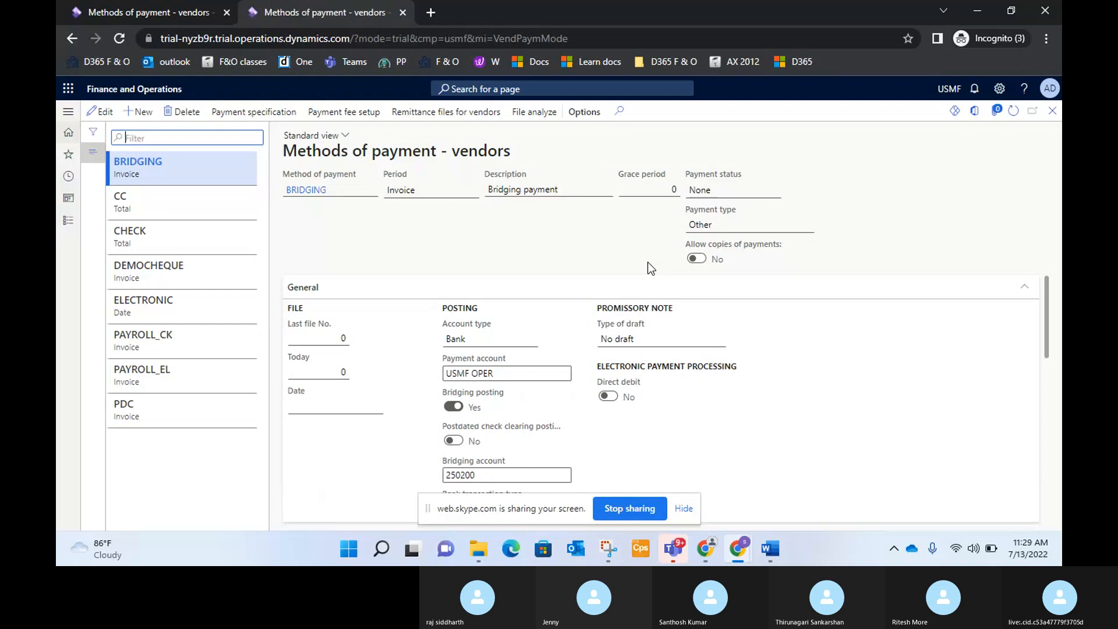
click(69, 220)
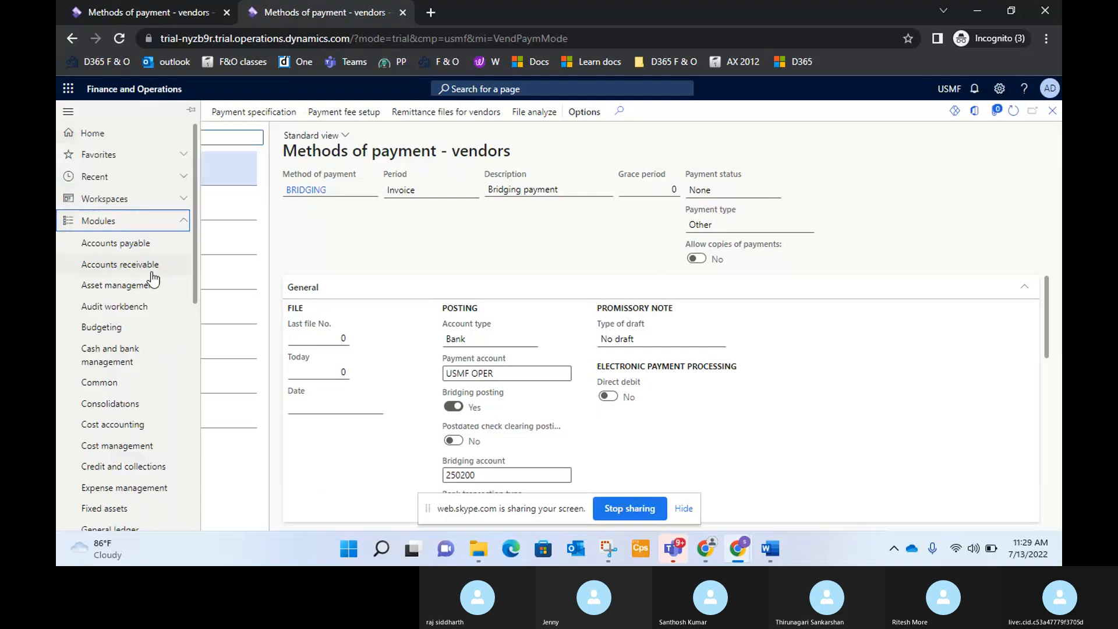
click(119, 248)
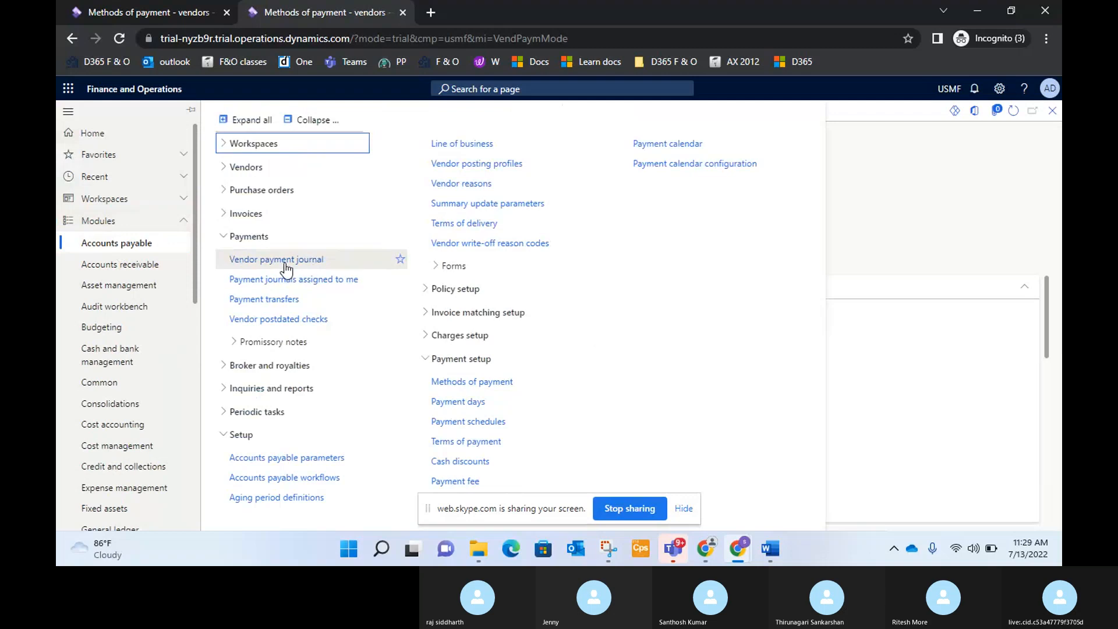
click(285, 265)
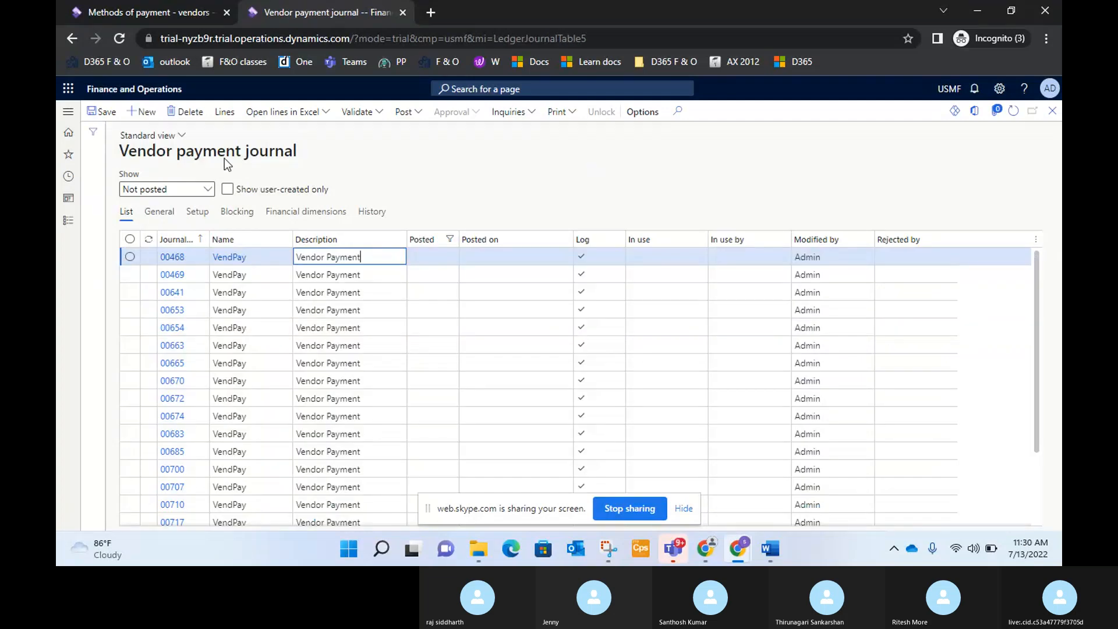
Create a vendor payment journal with the name VendPay and open its lines
click(147, 114)
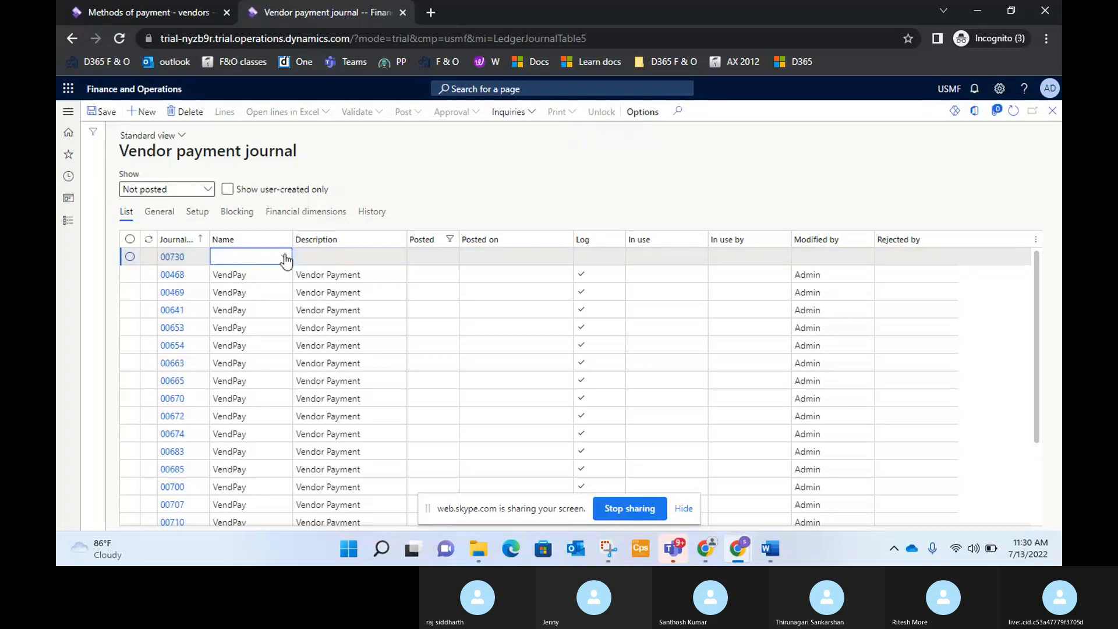
click(286, 257)
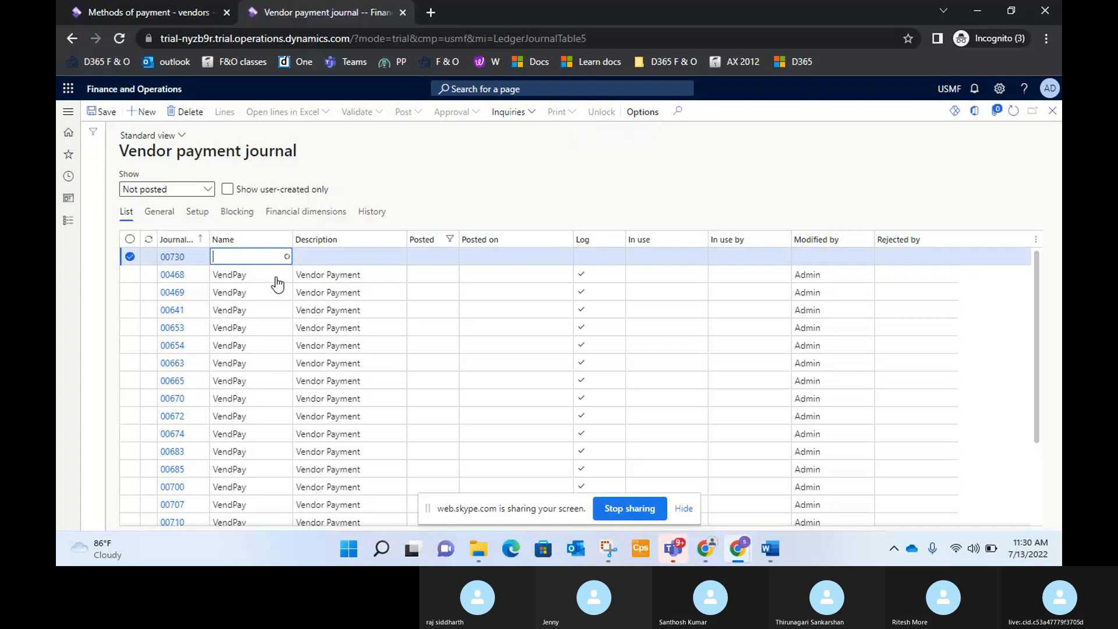
click(259, 295)
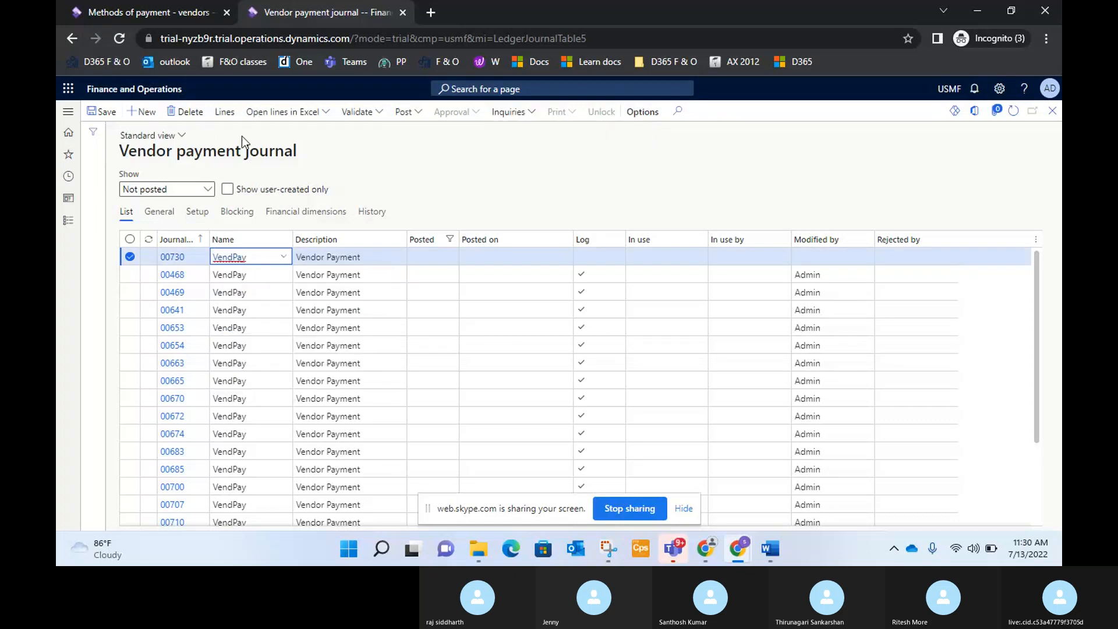
click(223, 113)
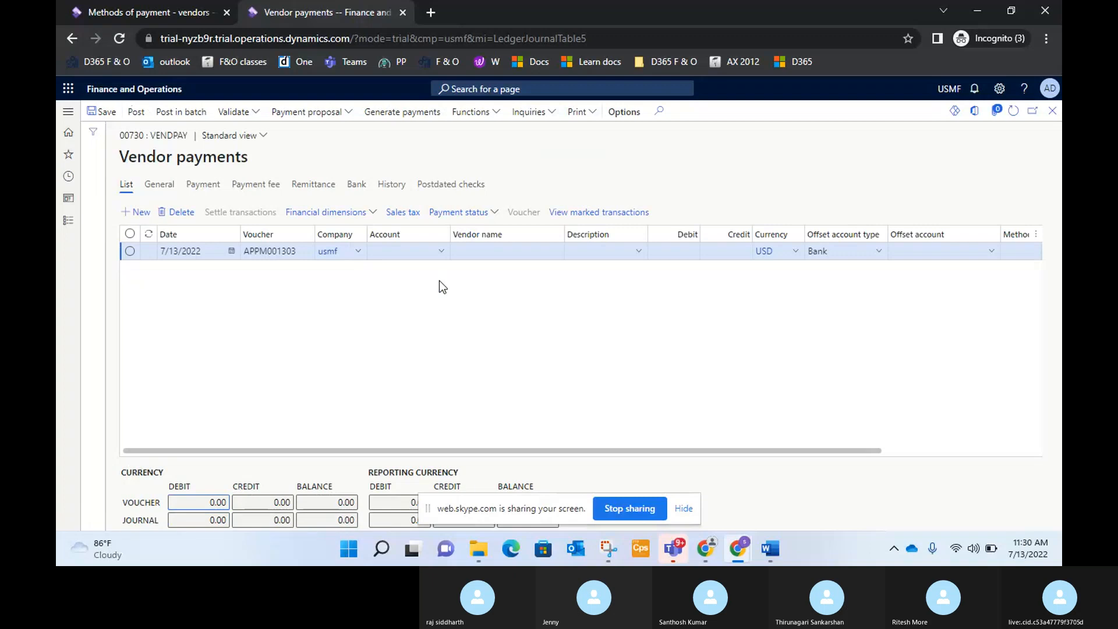
click(442, 258)
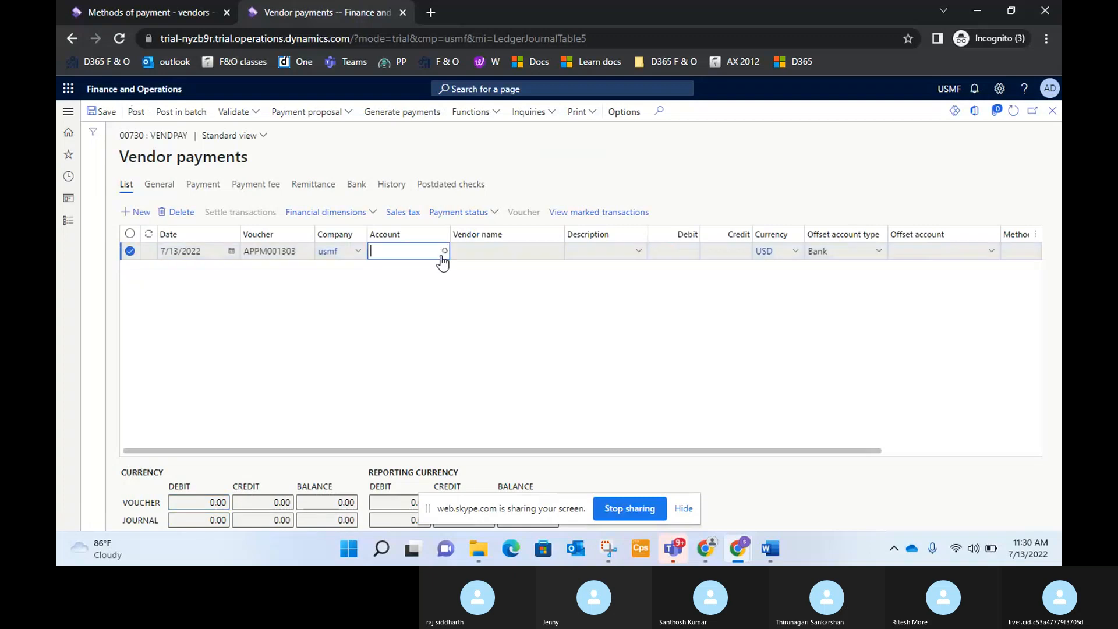
click(443, 256)
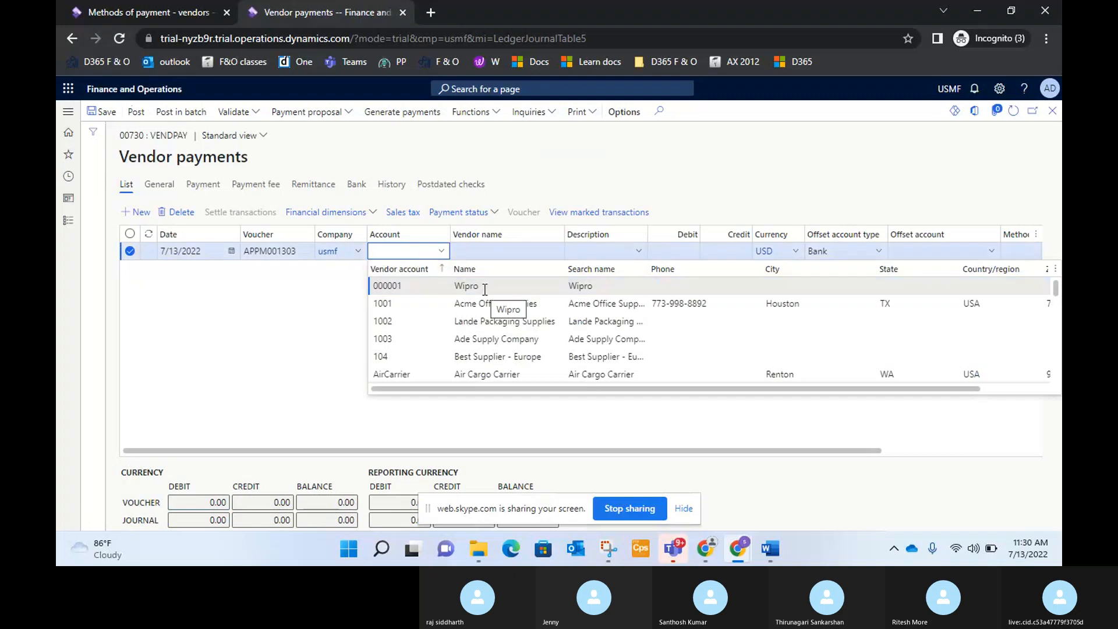
key(Escape)
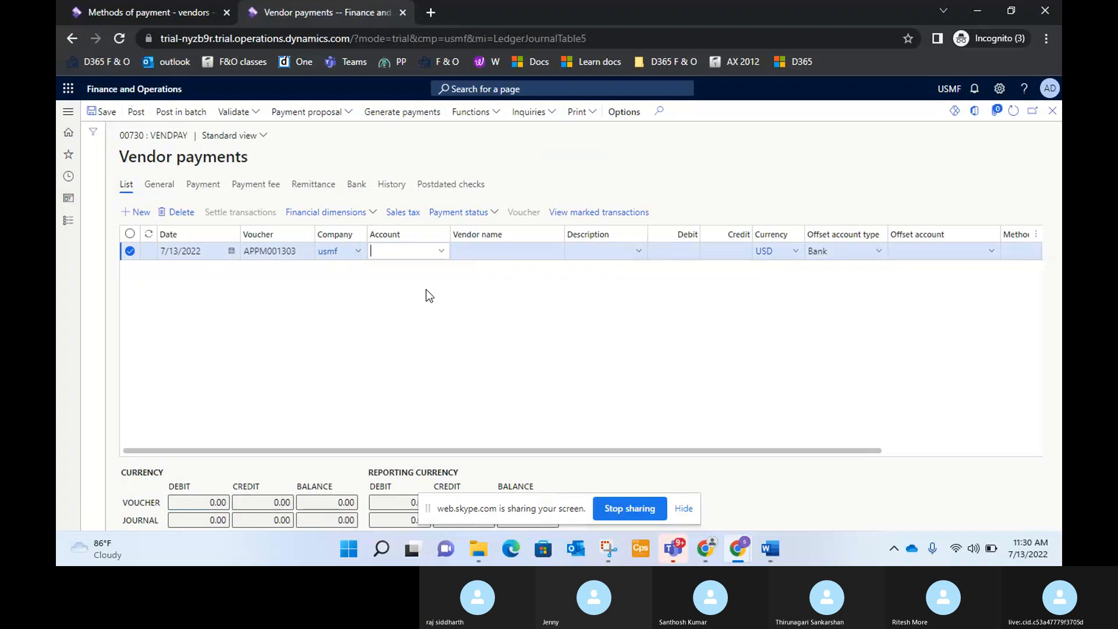
text(000001)
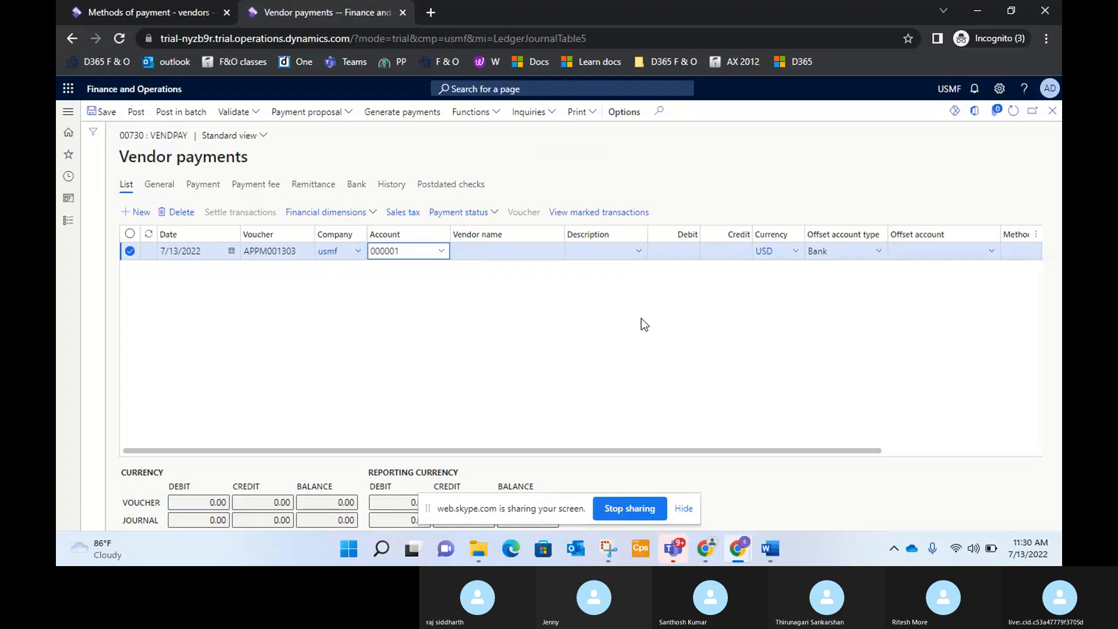
click(697, 319)
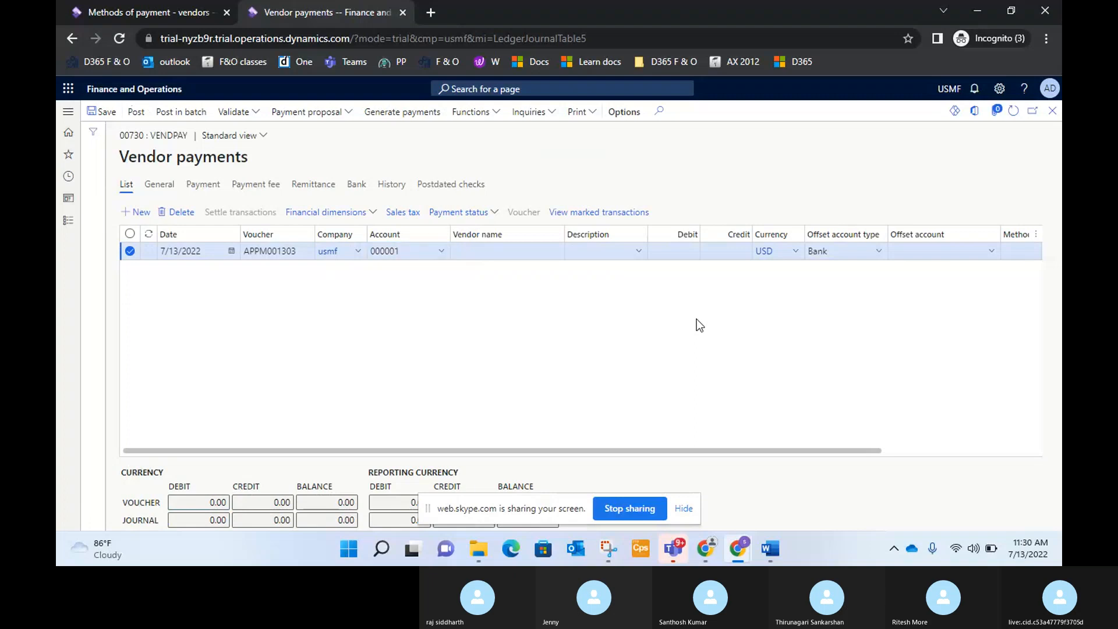
click(746, 252)
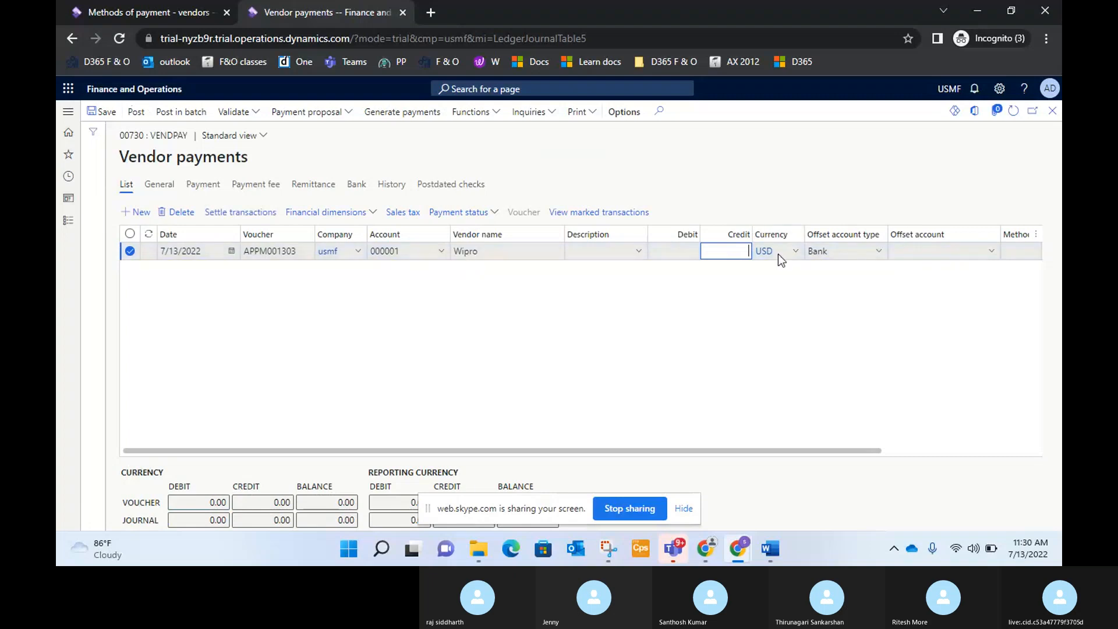
text(15000)
click(750, 345)
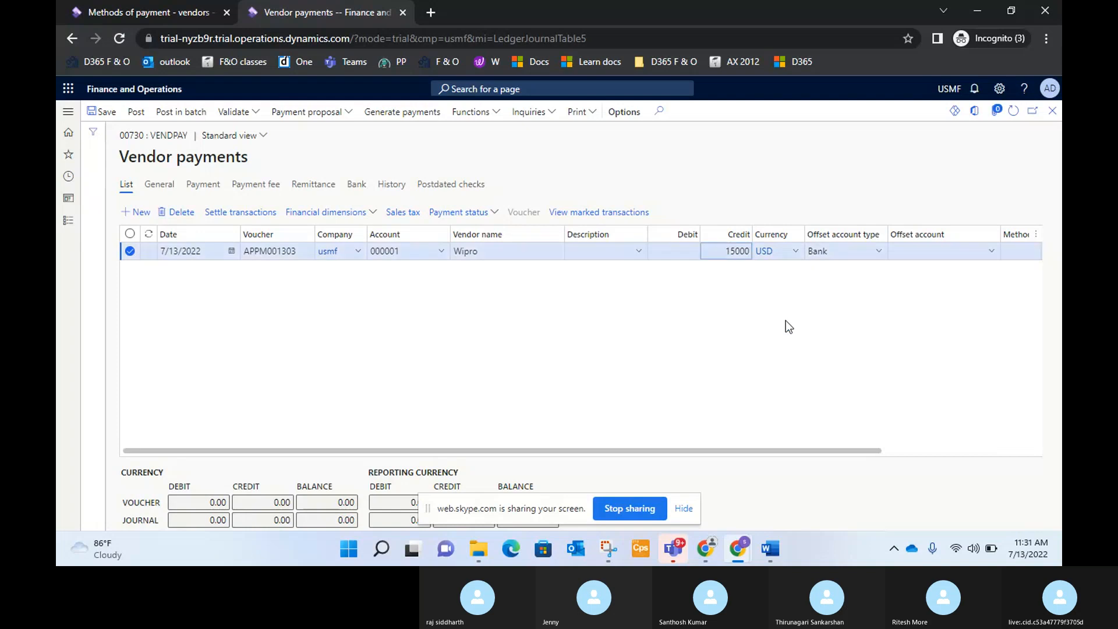
Pick USMF OPER as the payment line's offset account, and change the offset account type to Ledger
click(994, 257)
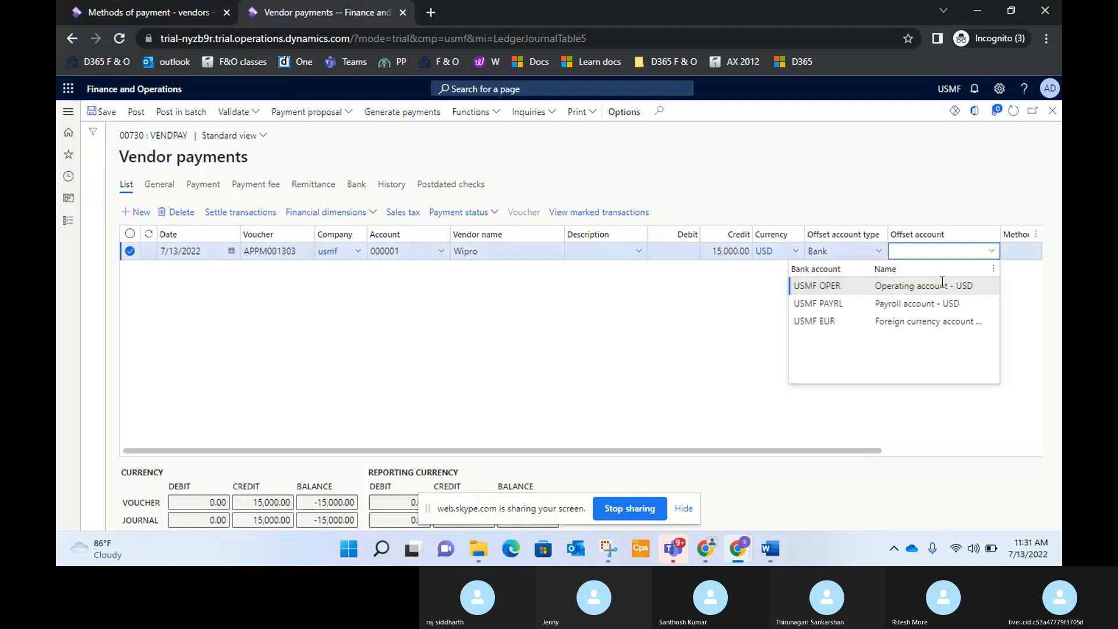
click(935, 287)
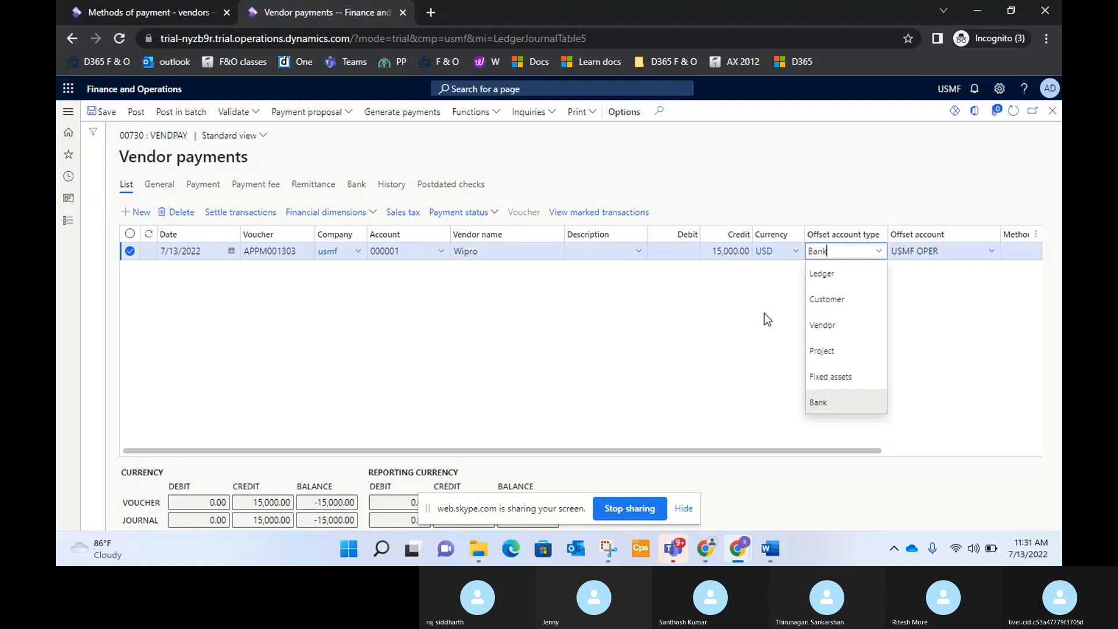
click(859, 276)
Copy the bridging account from the BRIDGING method of payment and enter it as the payment line's ledger offset account
click(995, 256)
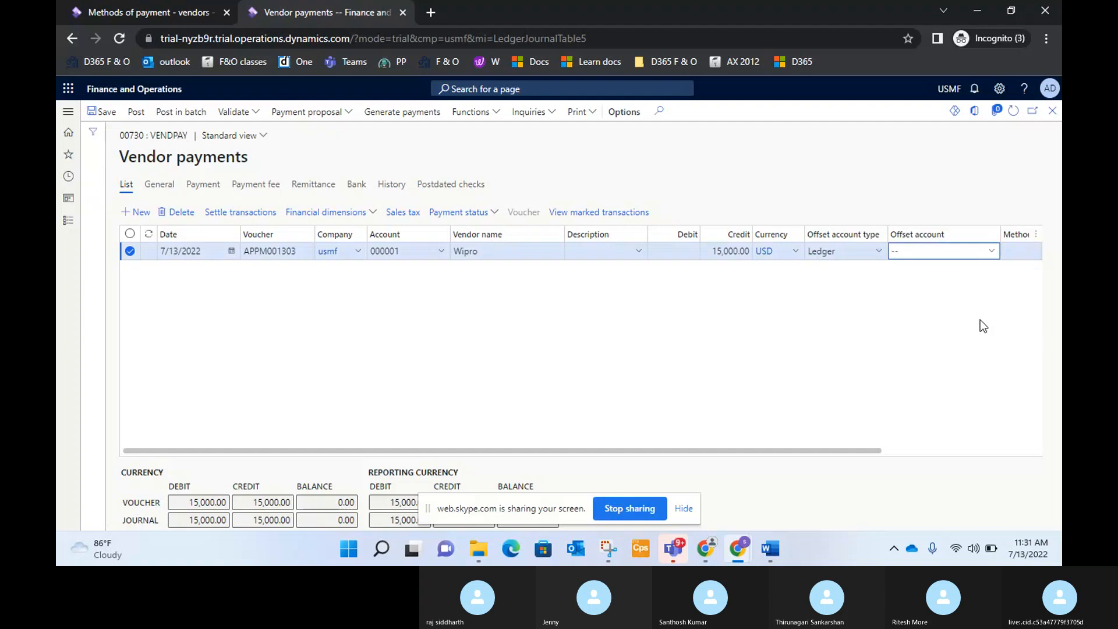
key(BackSpace)
key(BackSpace)
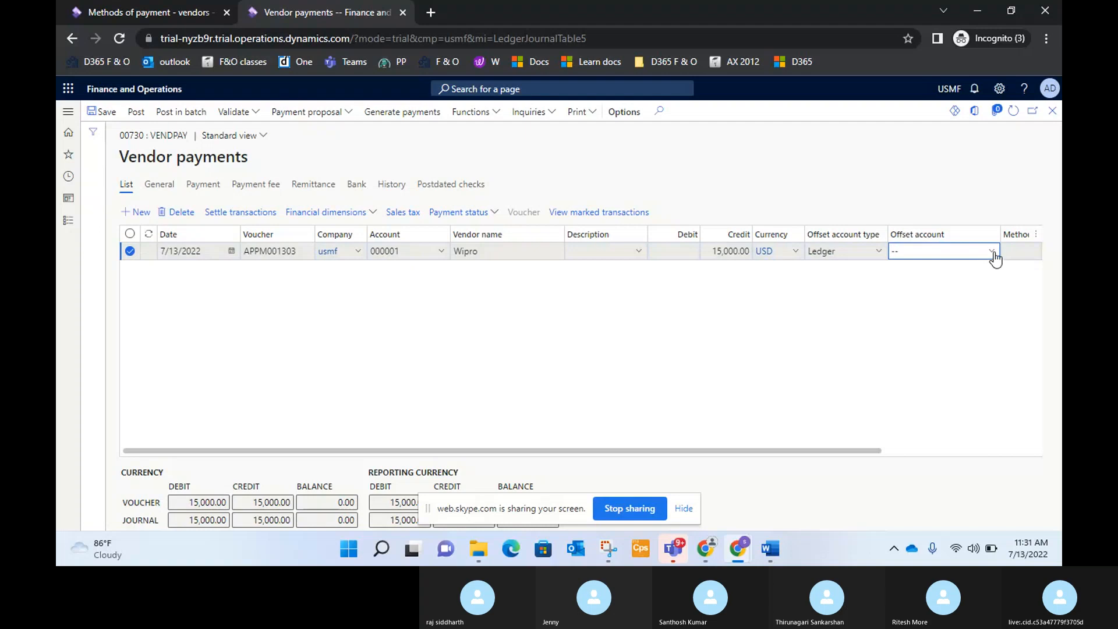
click(992, 255)
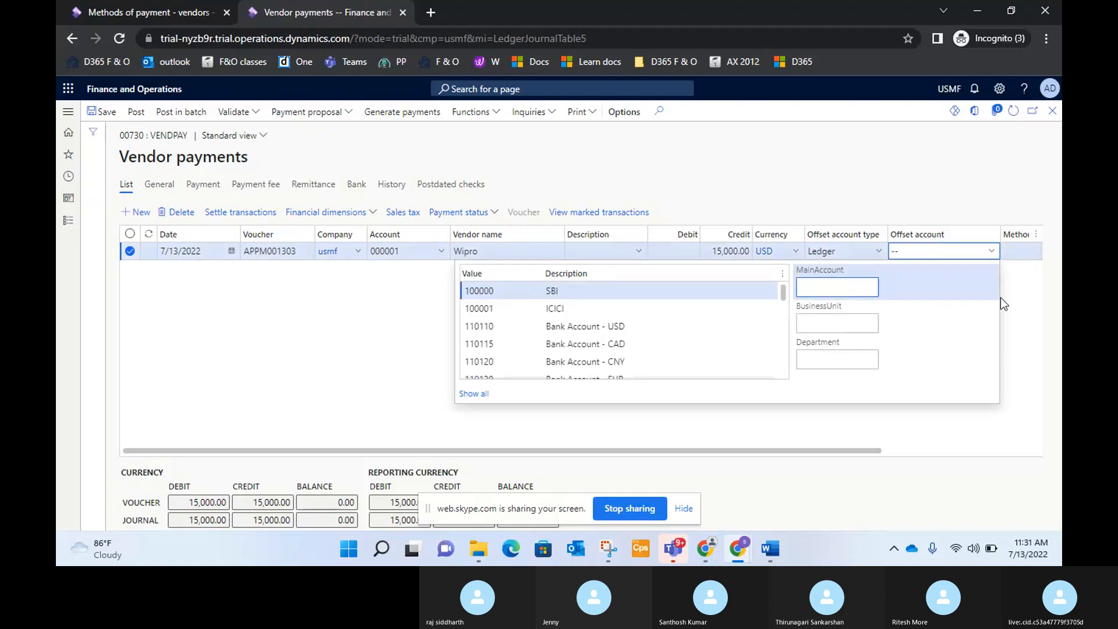
click(134, 12)
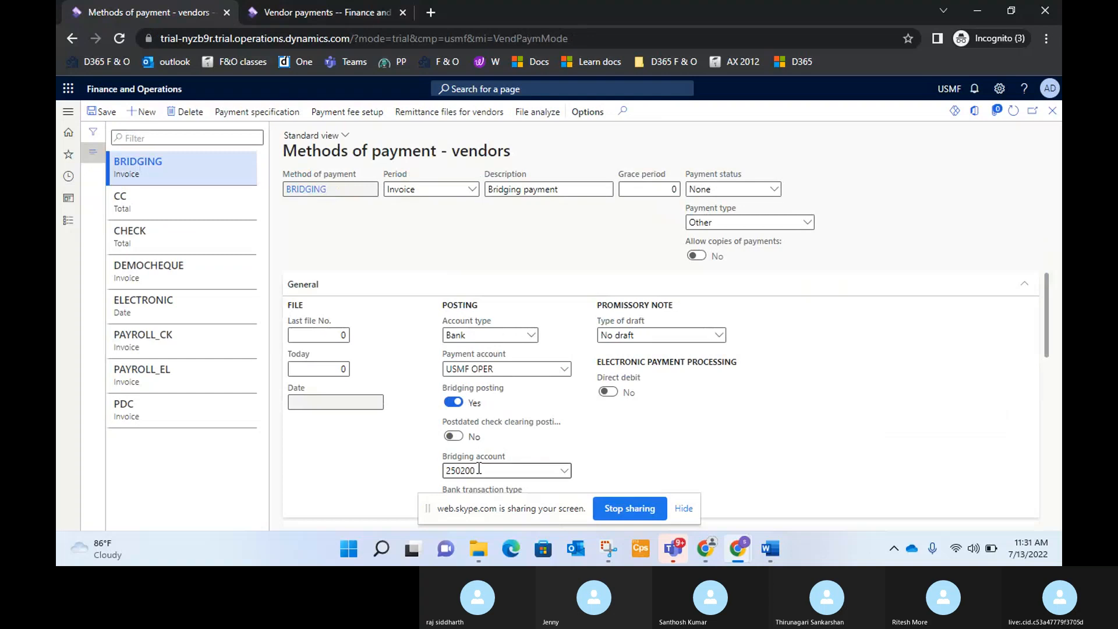
drag(478, 468, 440, 471)
key(ctrl+c)
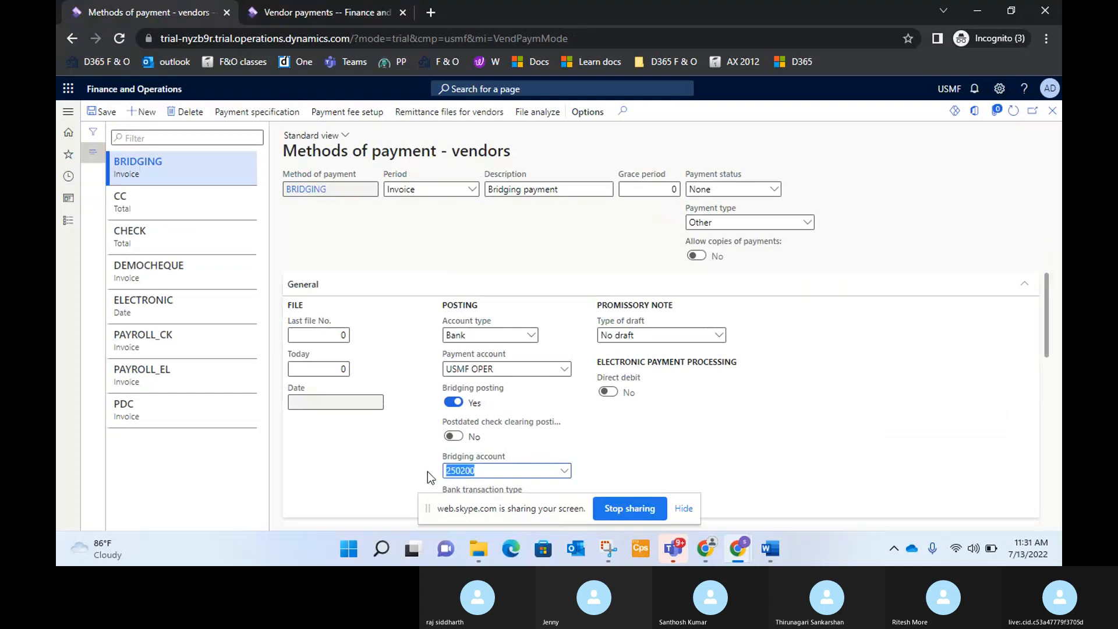
click(338, 16)
key(ctrl+v)
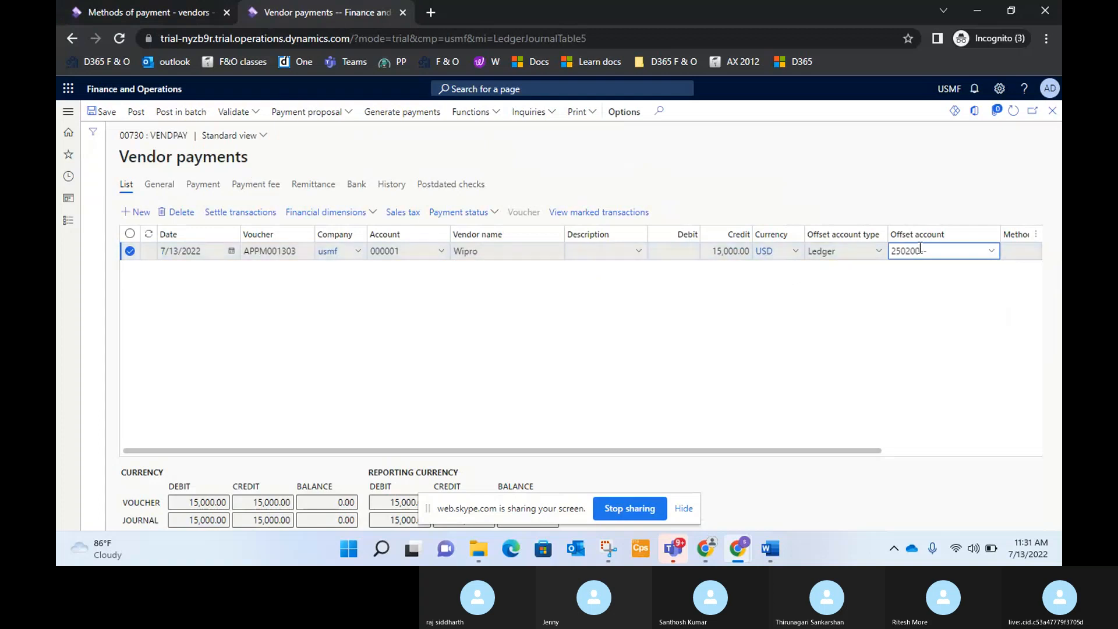
click(991, 251)
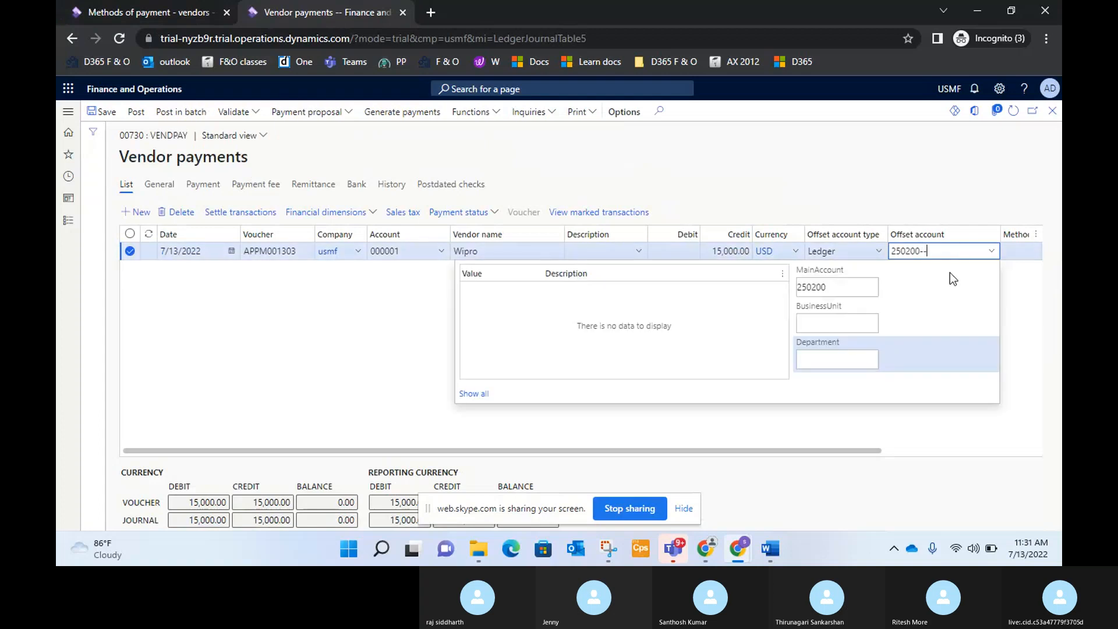
Complete the payment line's ledger offset with the Notes Payable main account, and set the line's description to Rent
click(857, 286)
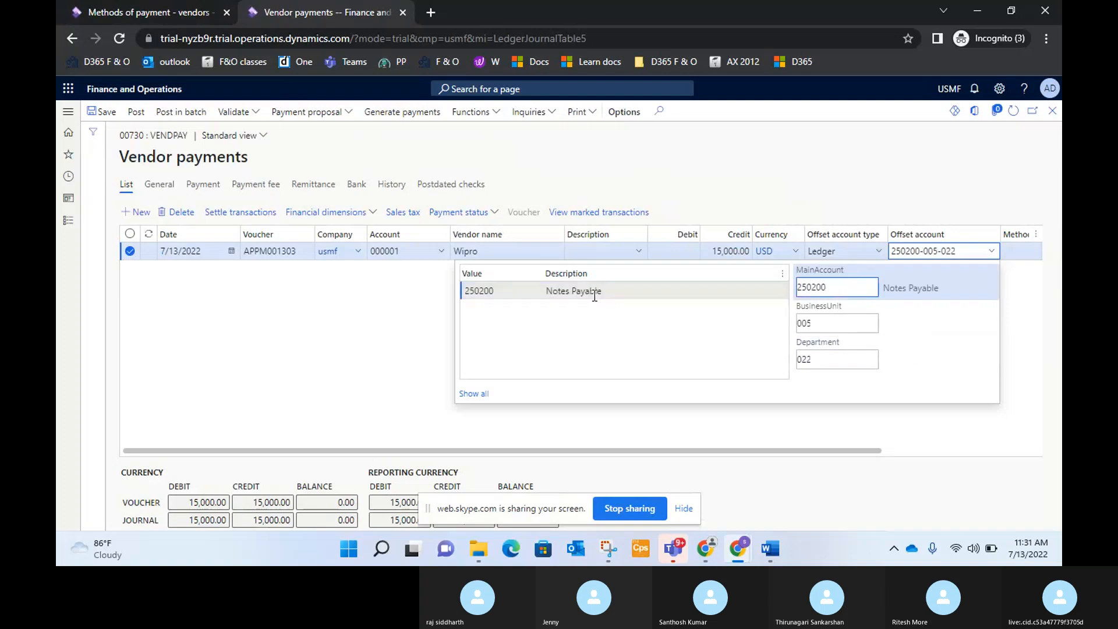
click(1029, 312)
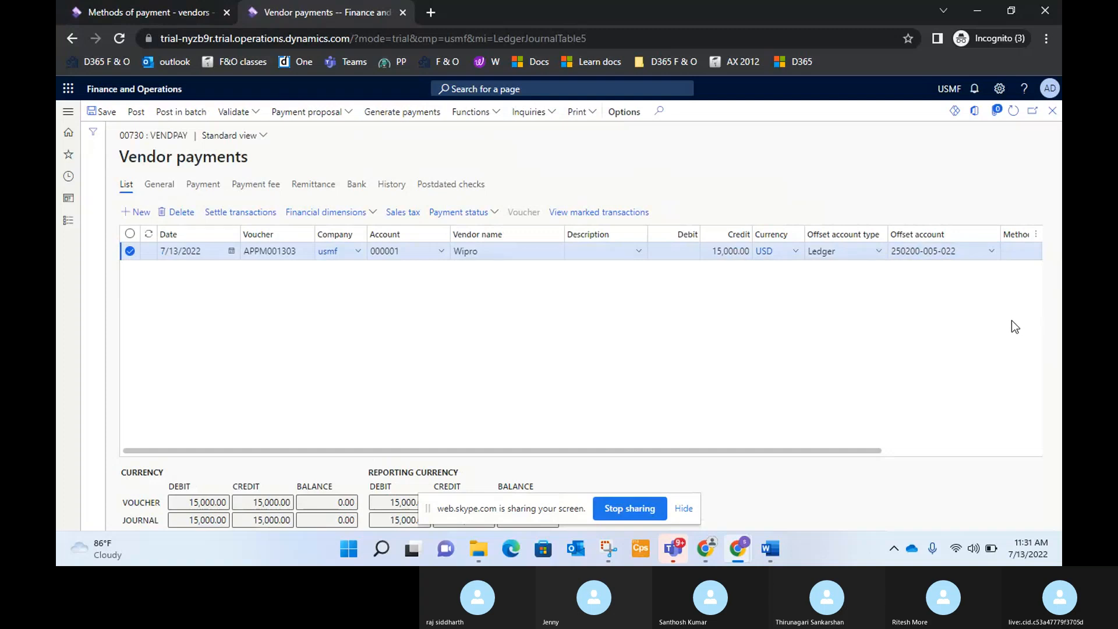
click(585, 255)
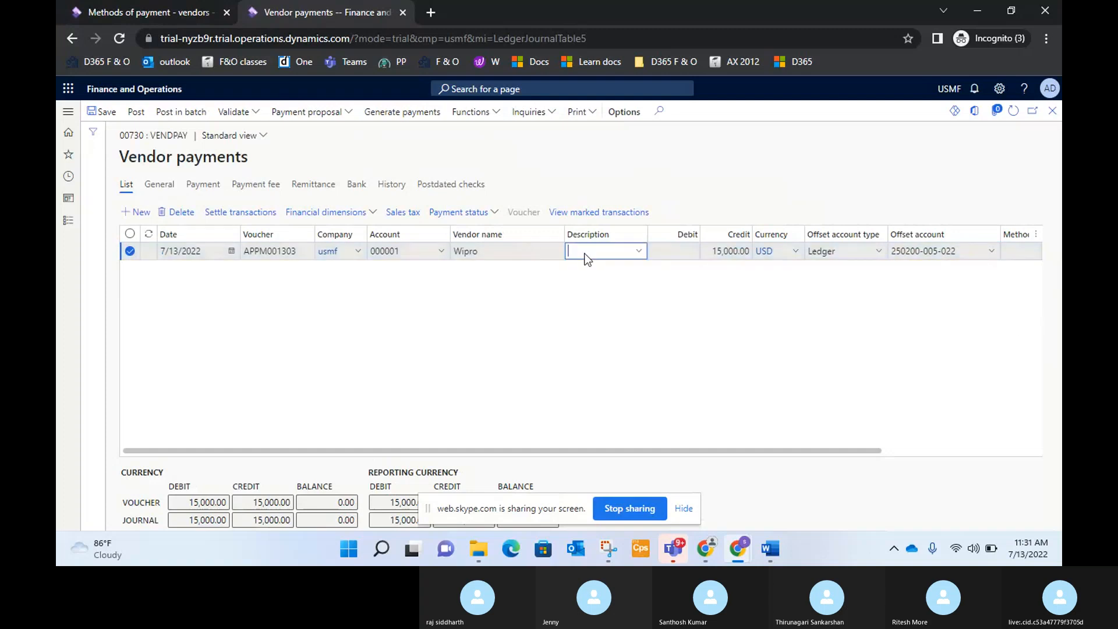
text(Rent)
click(643, 338)
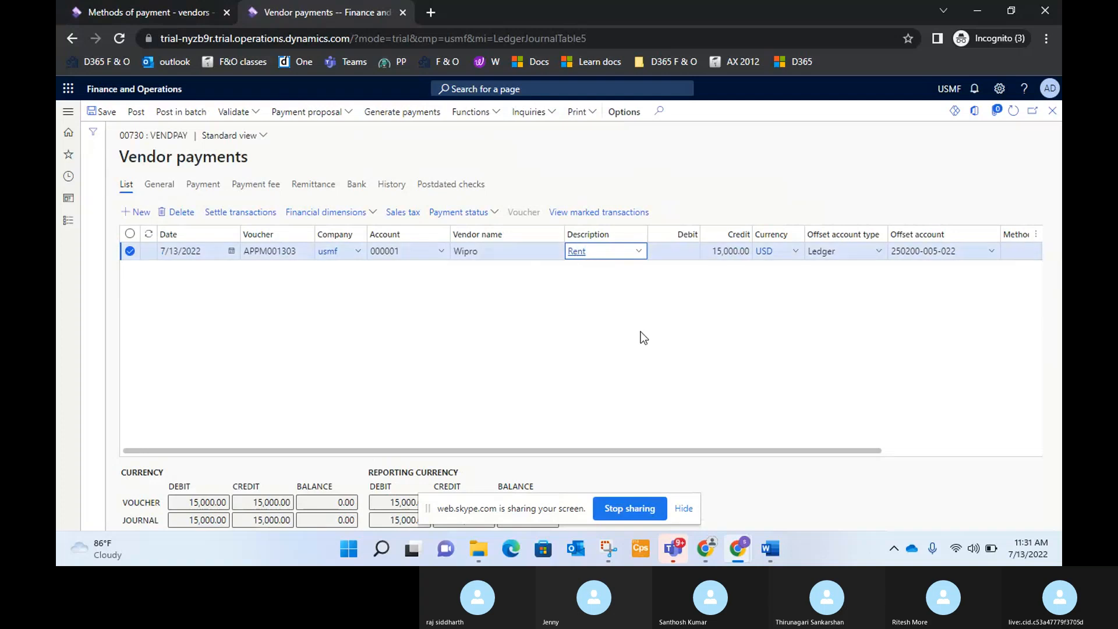
click(610, 250)
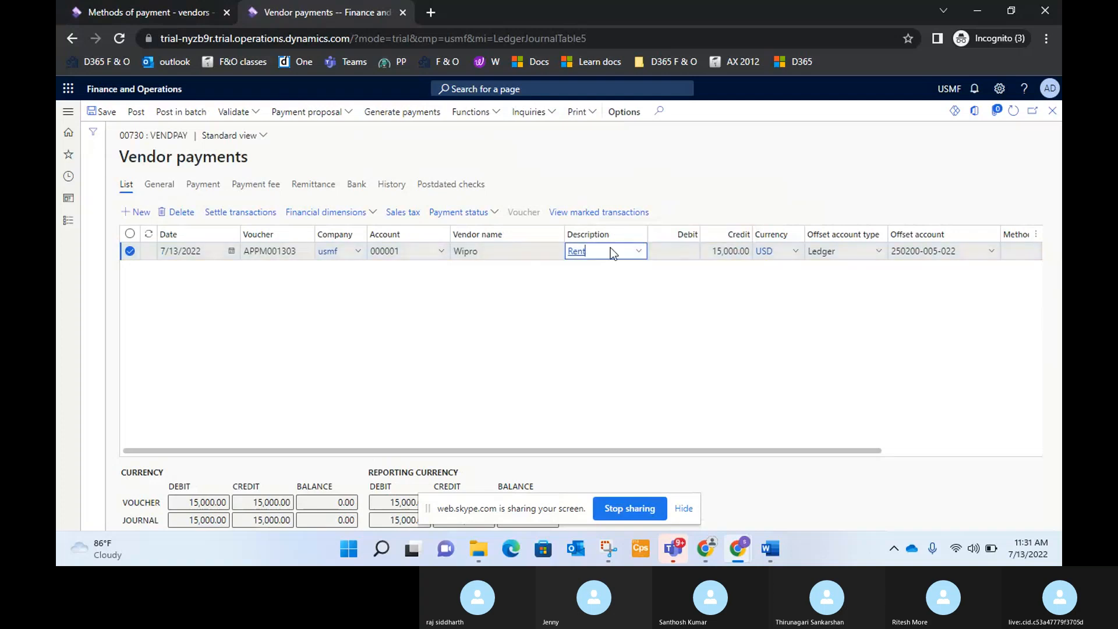
Set the payment line's method of payment to BRIDGING and return to the list of journal lines
click(207, 187)
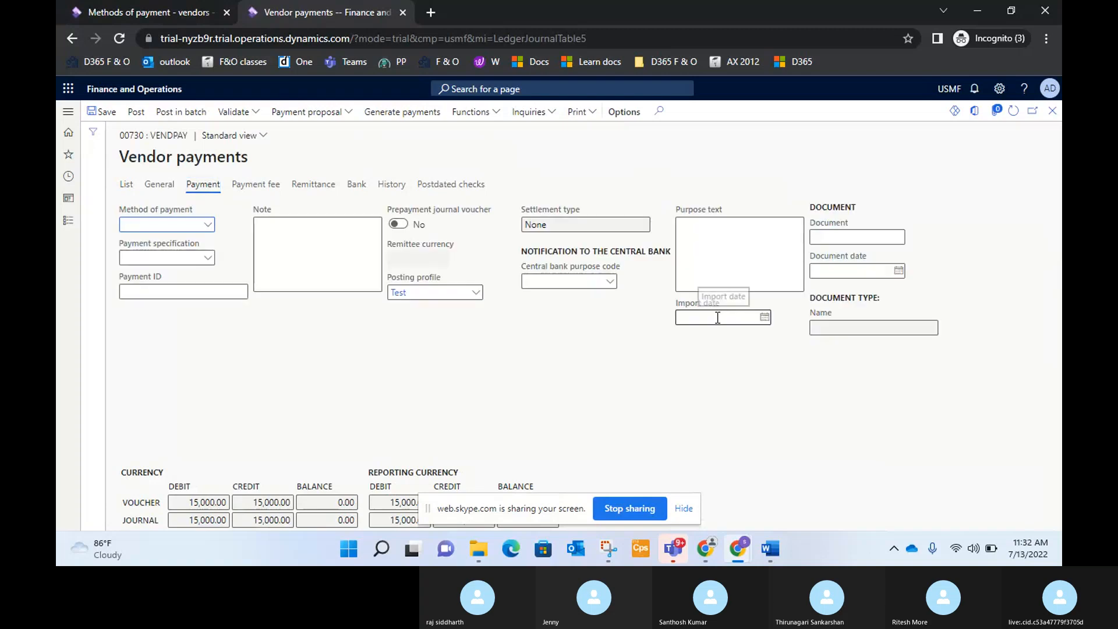
click(208, 226)
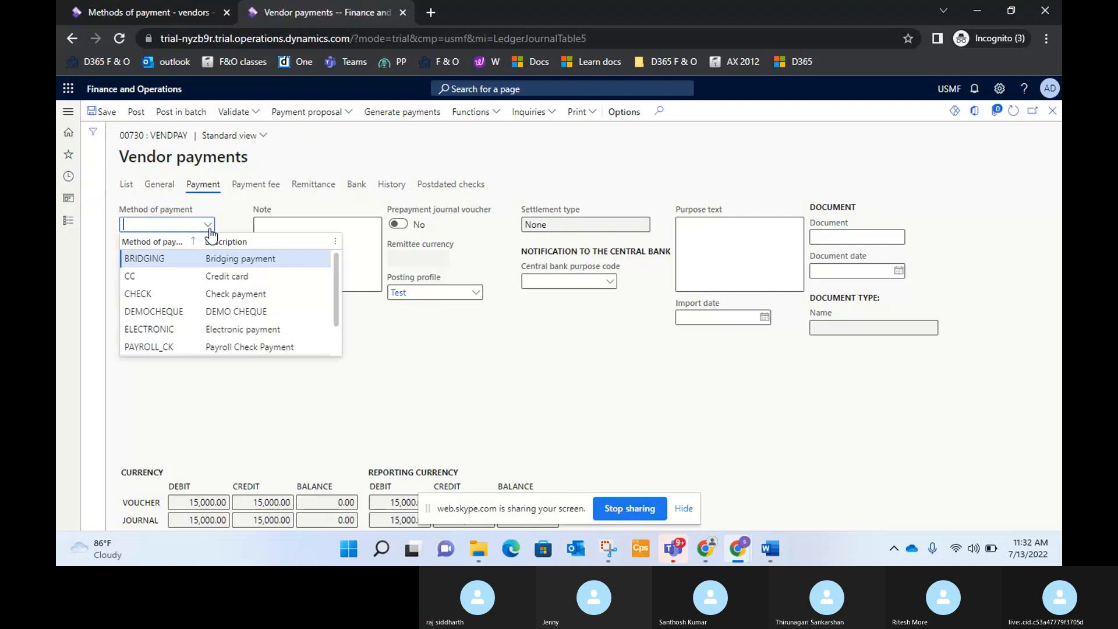
click(235, 259)
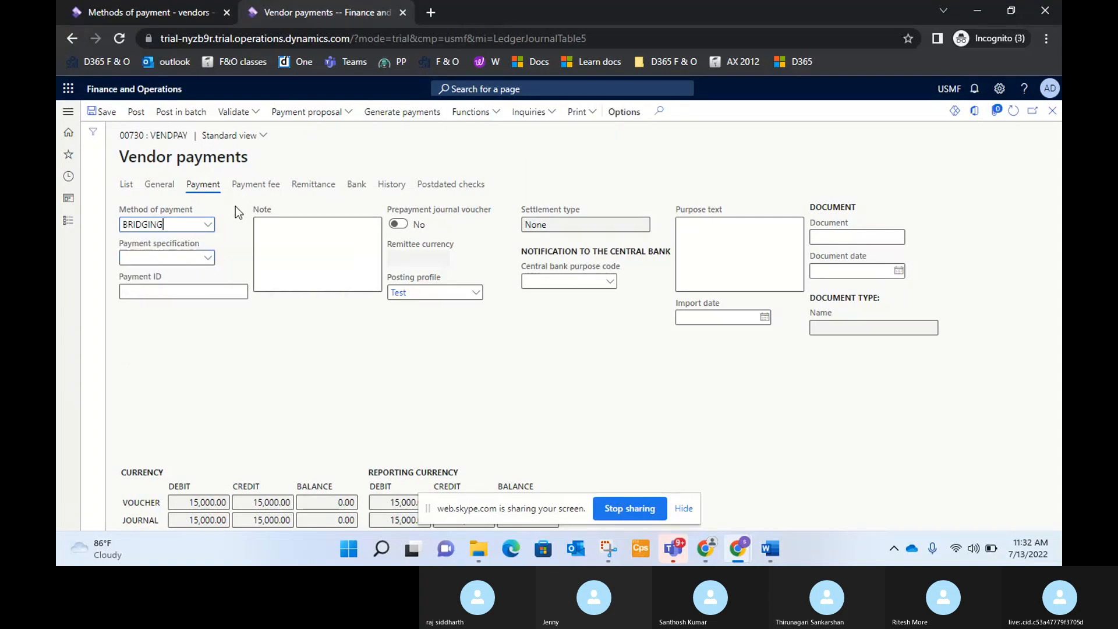
click(126, 188)
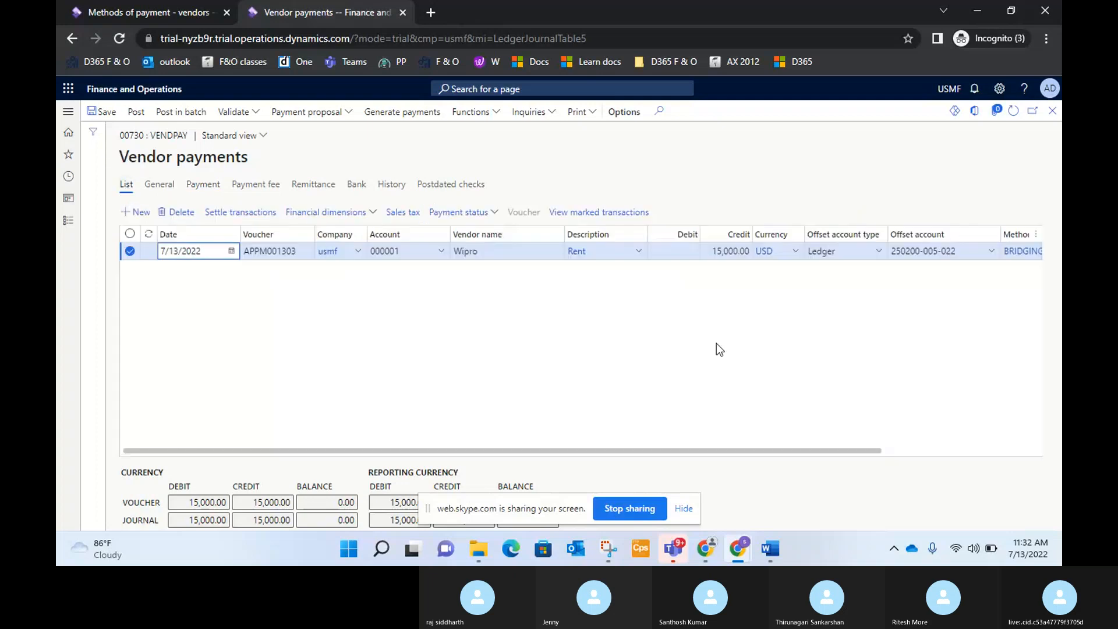
Validate and post the vendor payment journal
drag(706, 453, 621, 454)
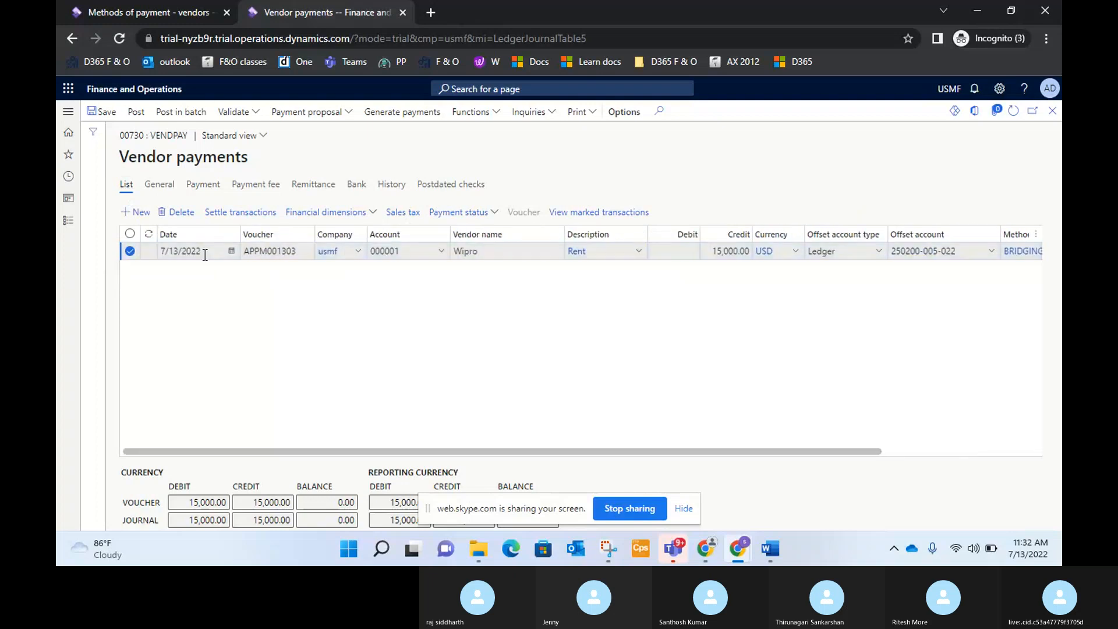
click(222, 114)
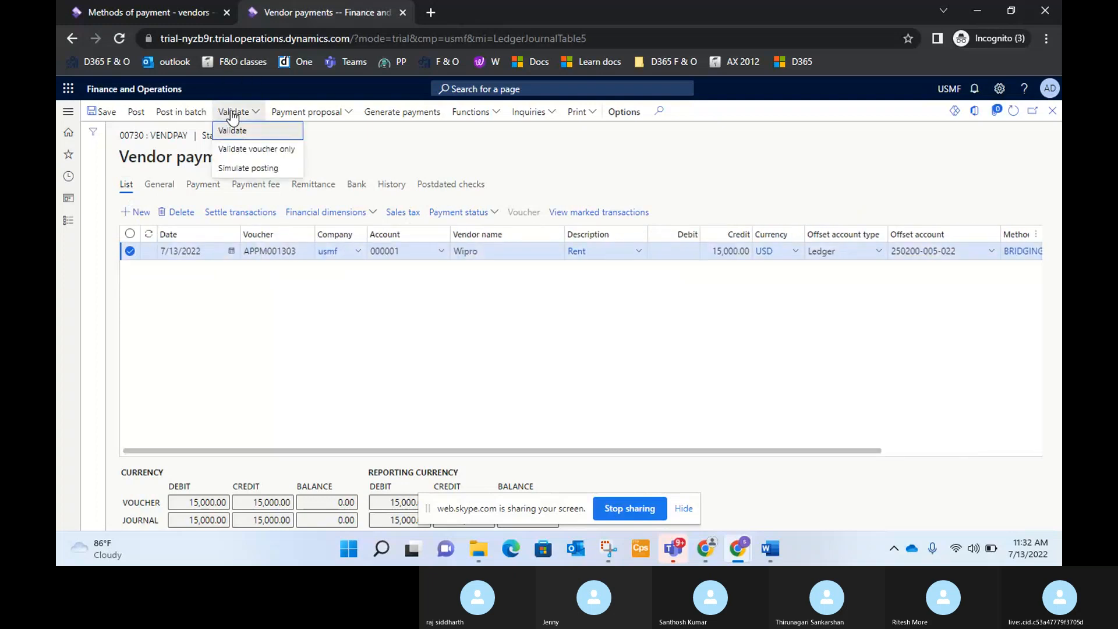
click(266, 138)
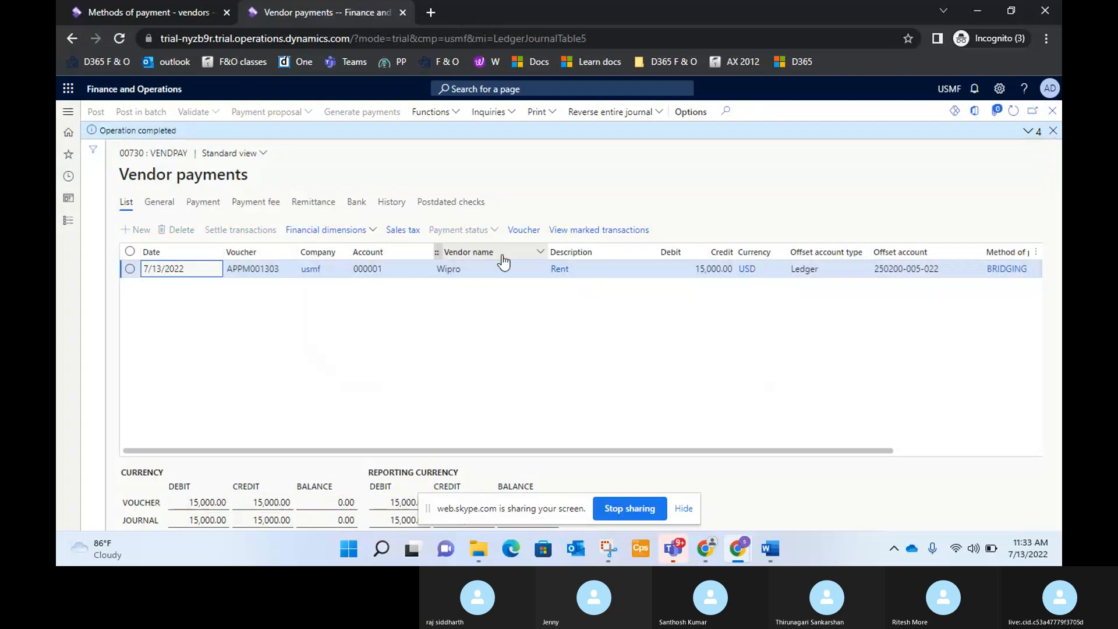
View the voucher transactions of the posted Wipro payment, and return to the payment lines with the messages dismissed
click(532, 233)
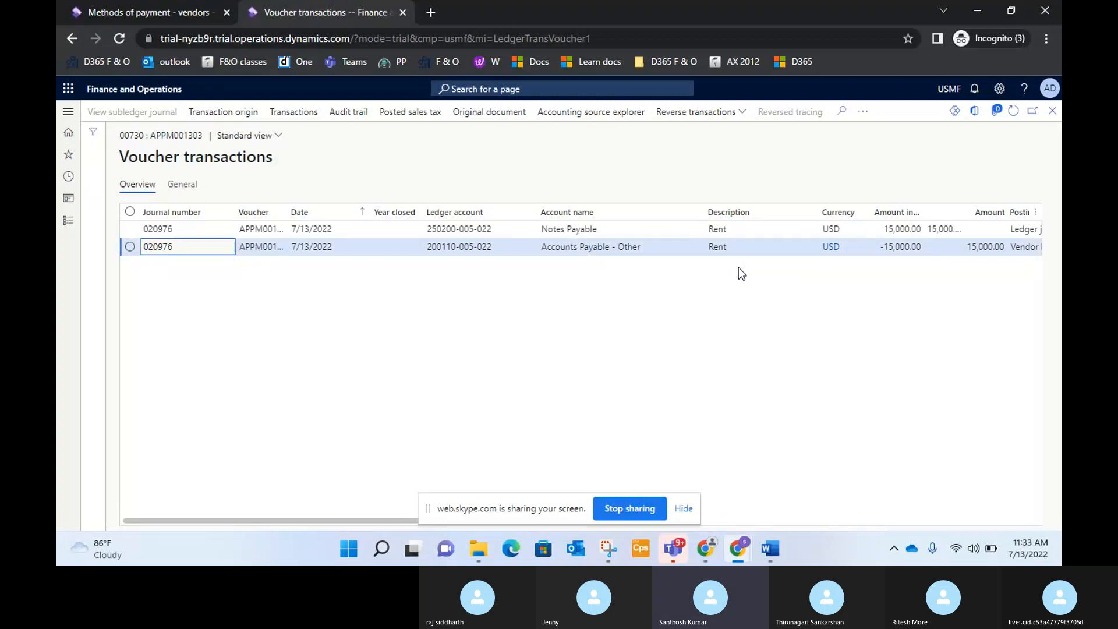
click(1052, 115)
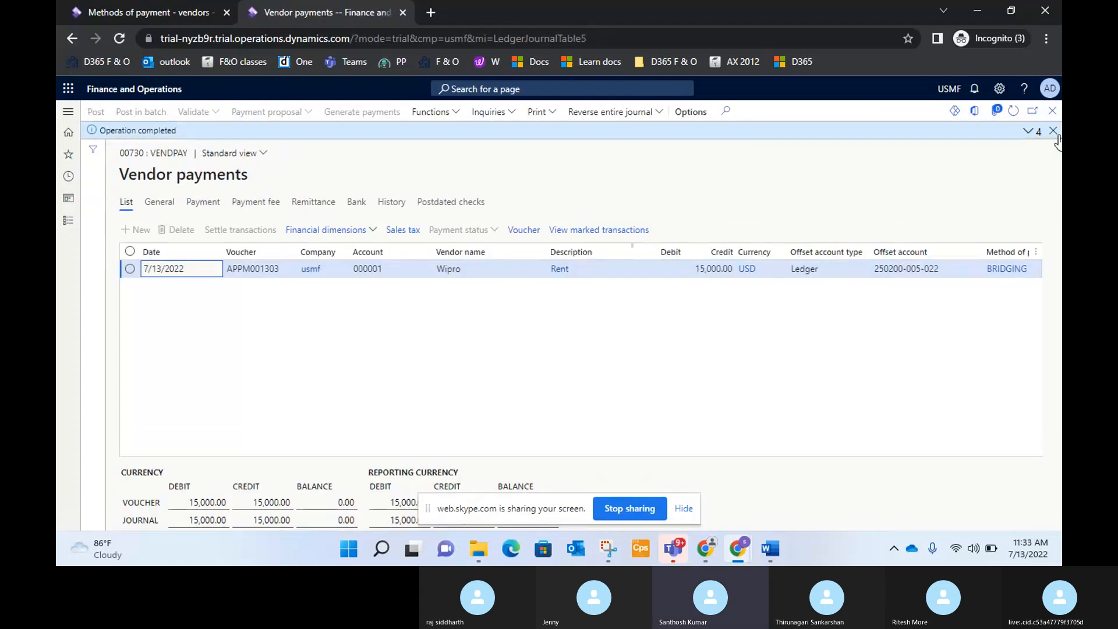
click(1053, 131)
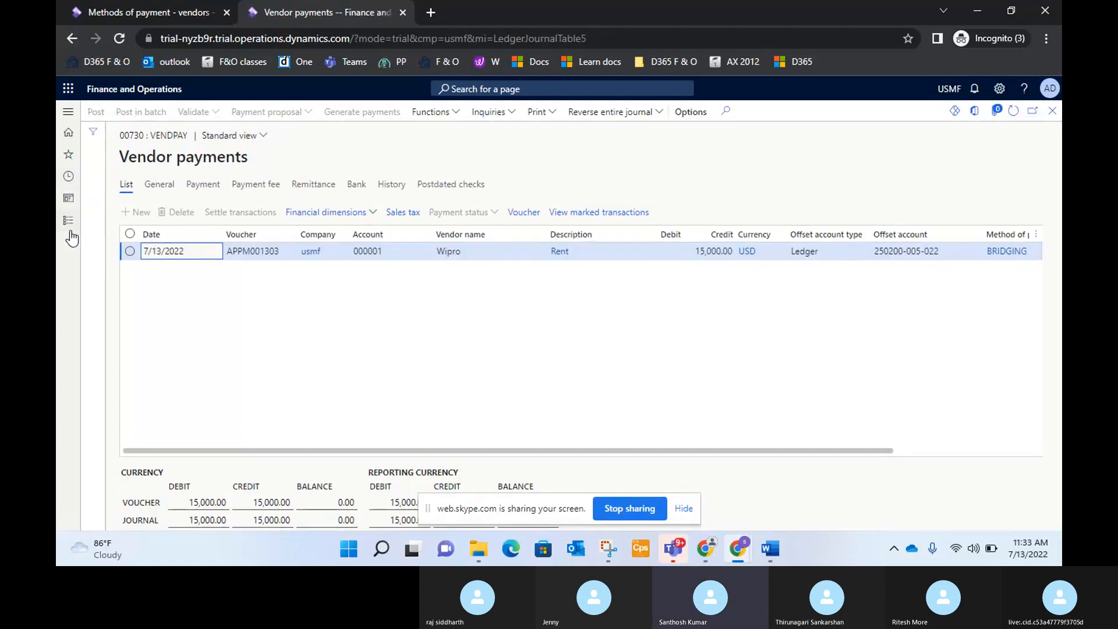
Create another vendor payment journal with the name VendPay from Accounts payable and open its lines
click(69, 224)
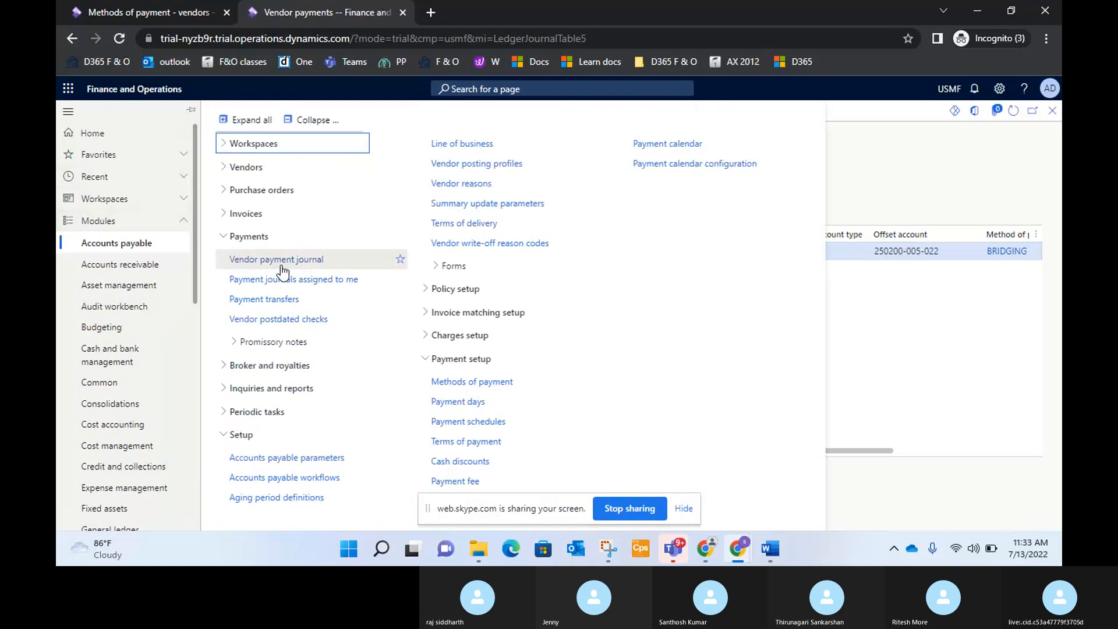
click(274, 257)
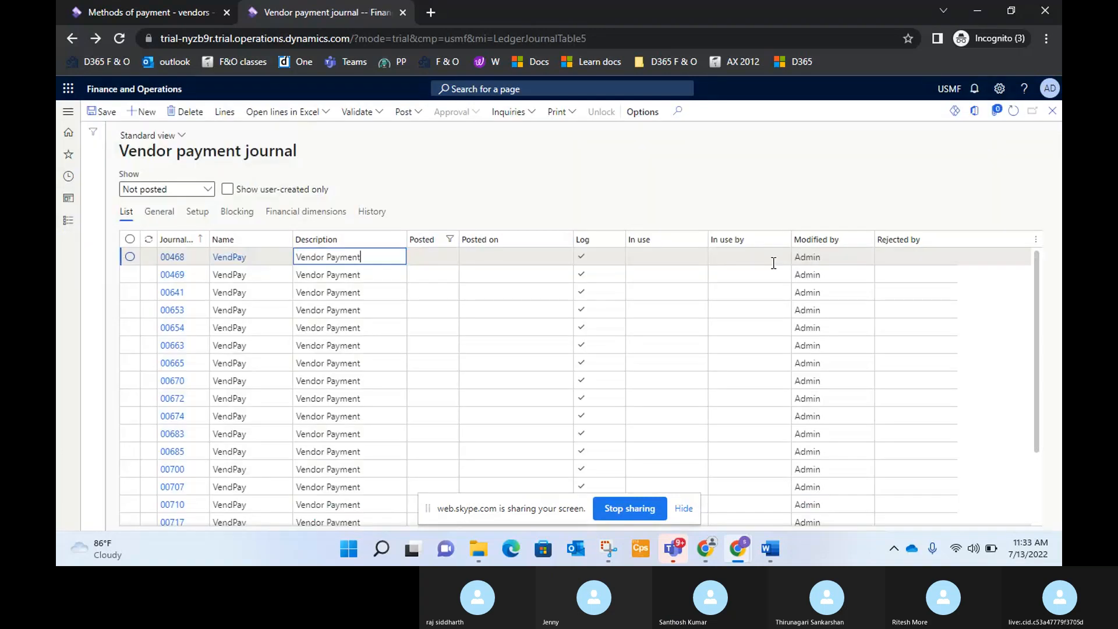
click(143, 111)
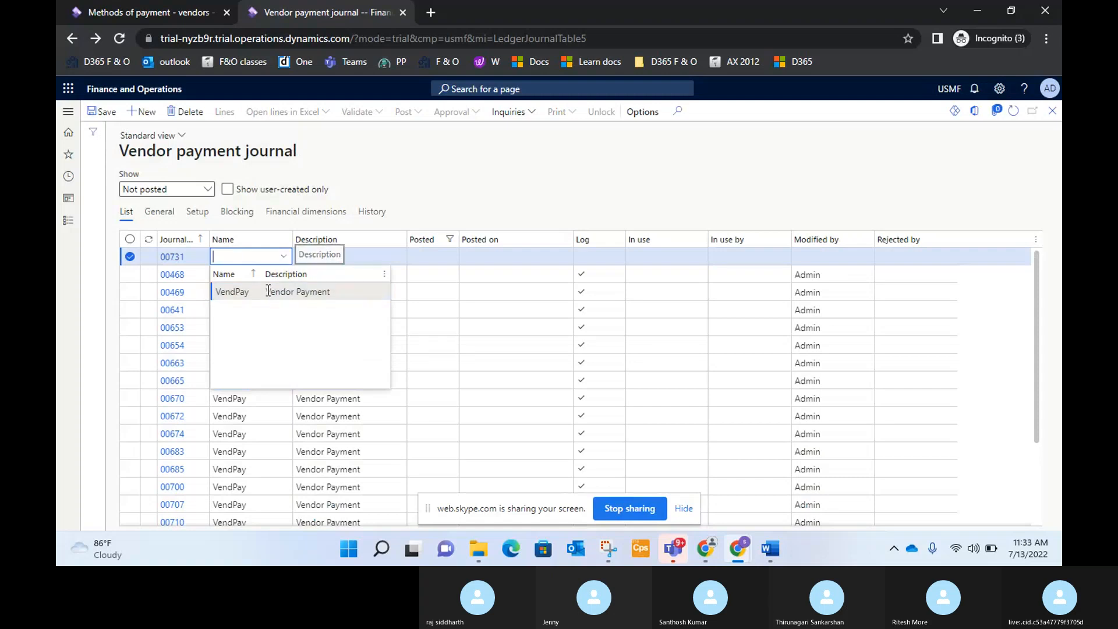
click(268, 291)
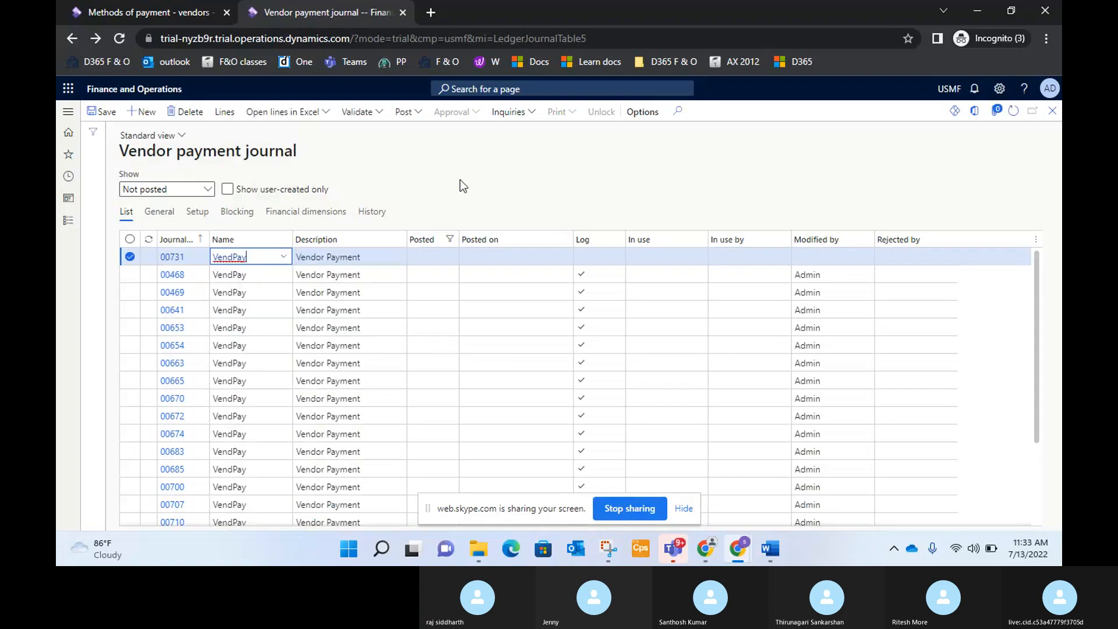
click(226, 112)
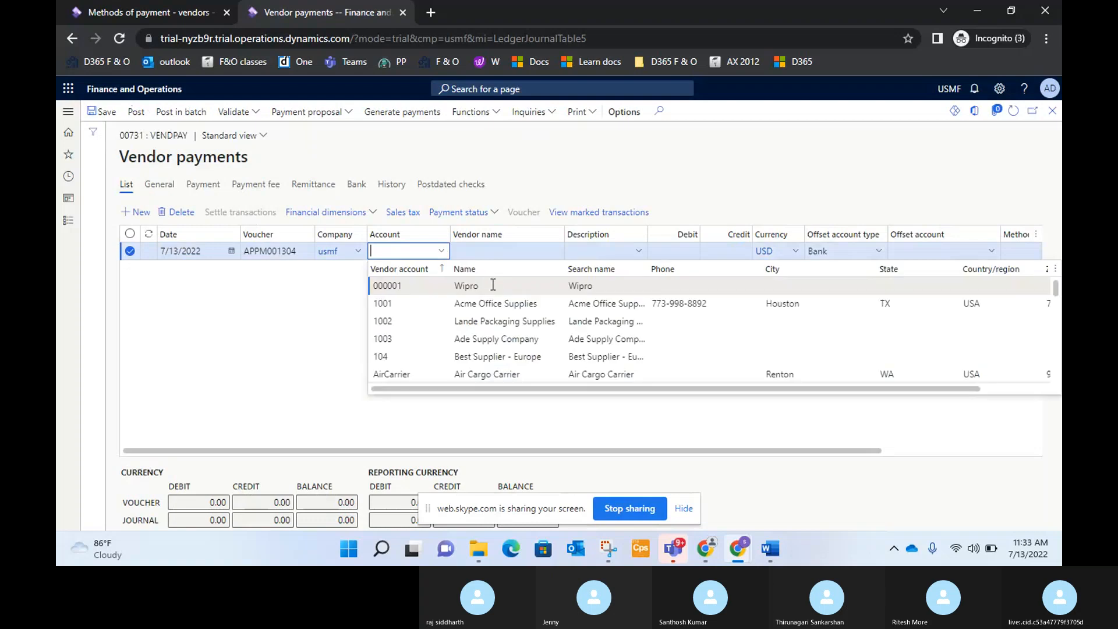
click(493, 284)
click(689, 251)
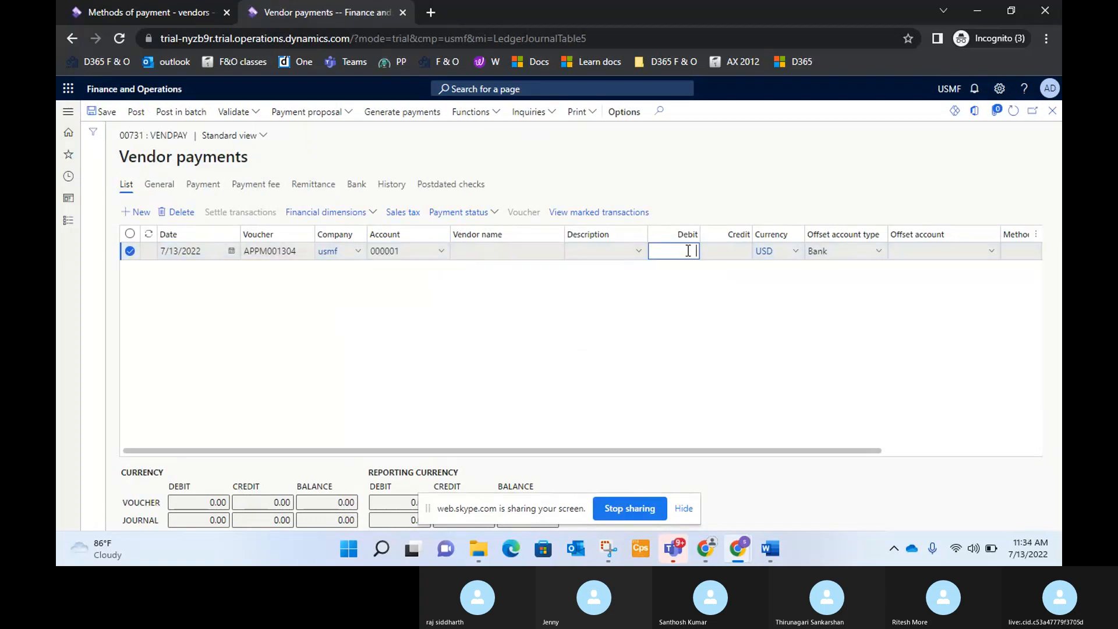
text(20000)
Set the line's offset account type to Ledger and enter Notes Payable (250200) as the offset main account
click(880, 251)
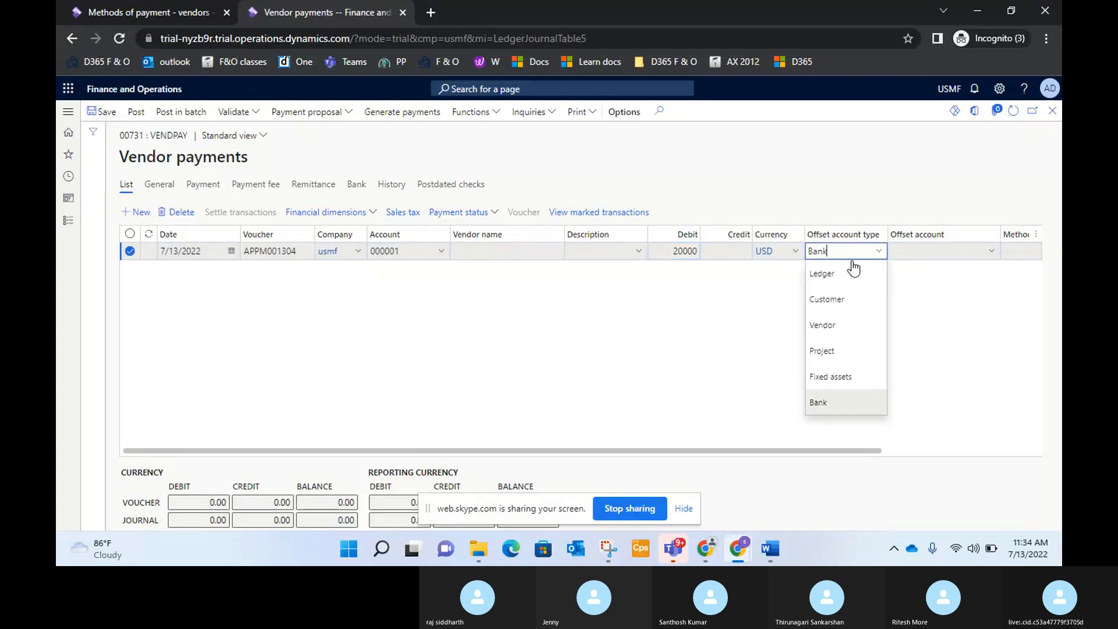
click(821, 272)
click(992, 252)
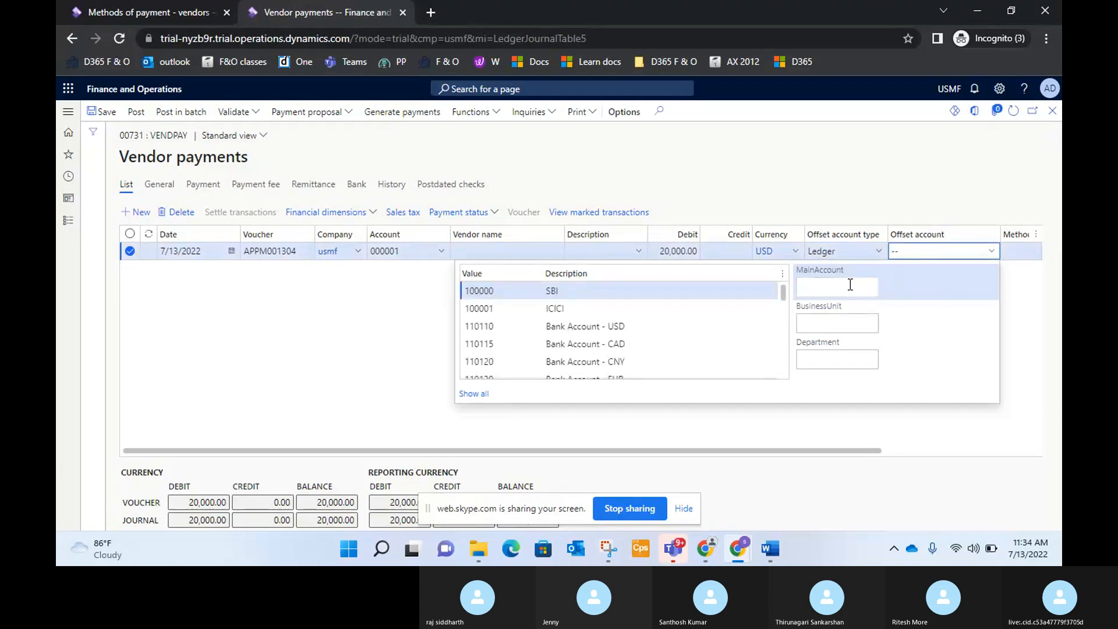
text(250200)
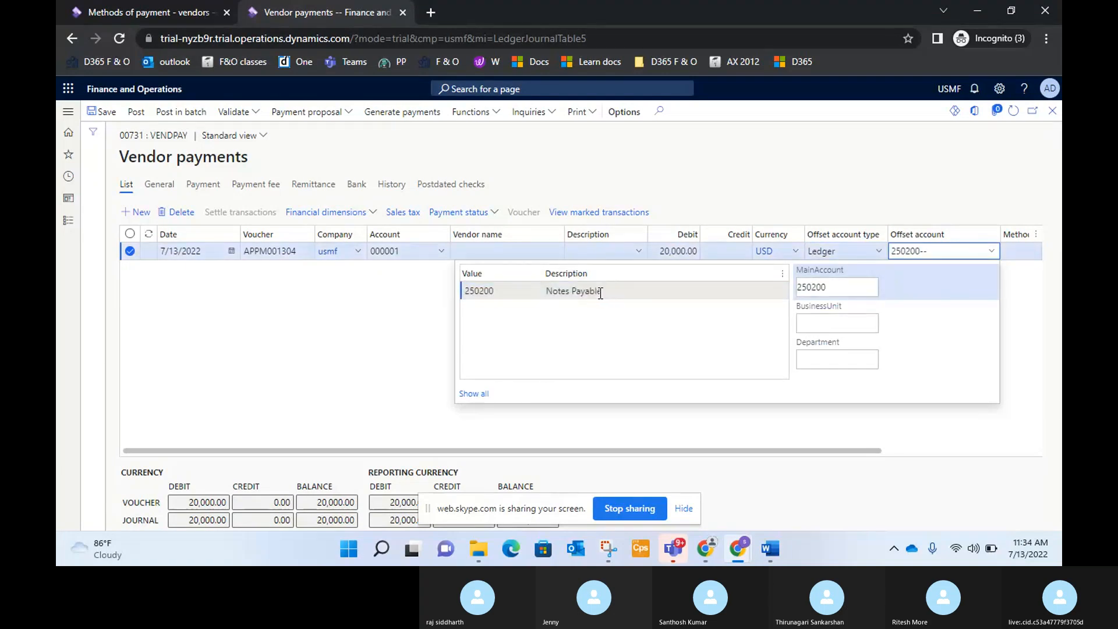
click(605, 291)
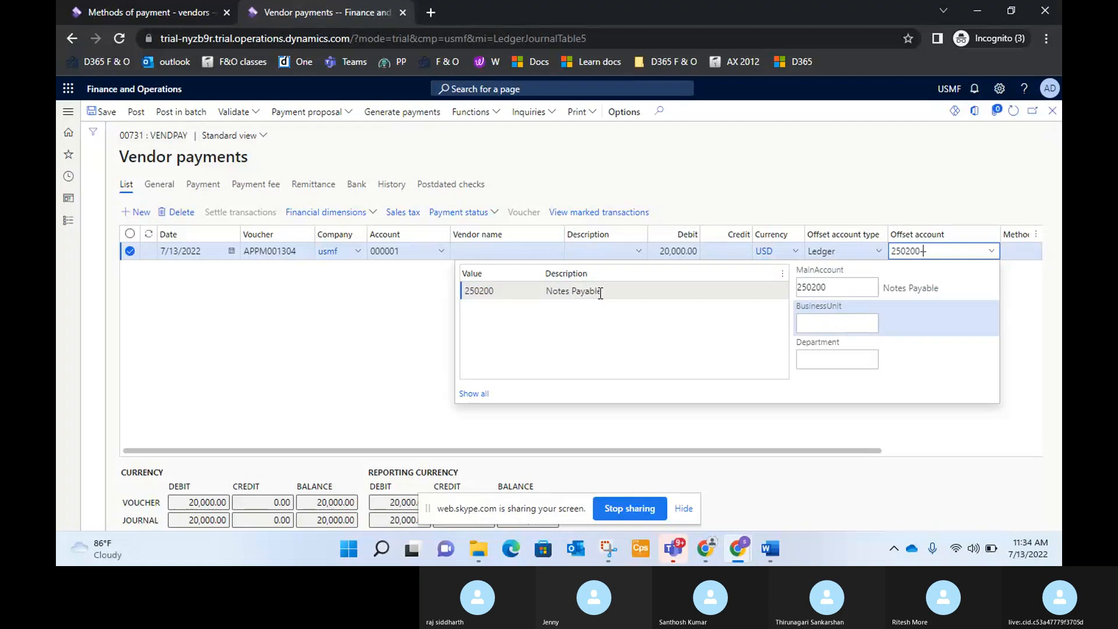
click(351, 315)
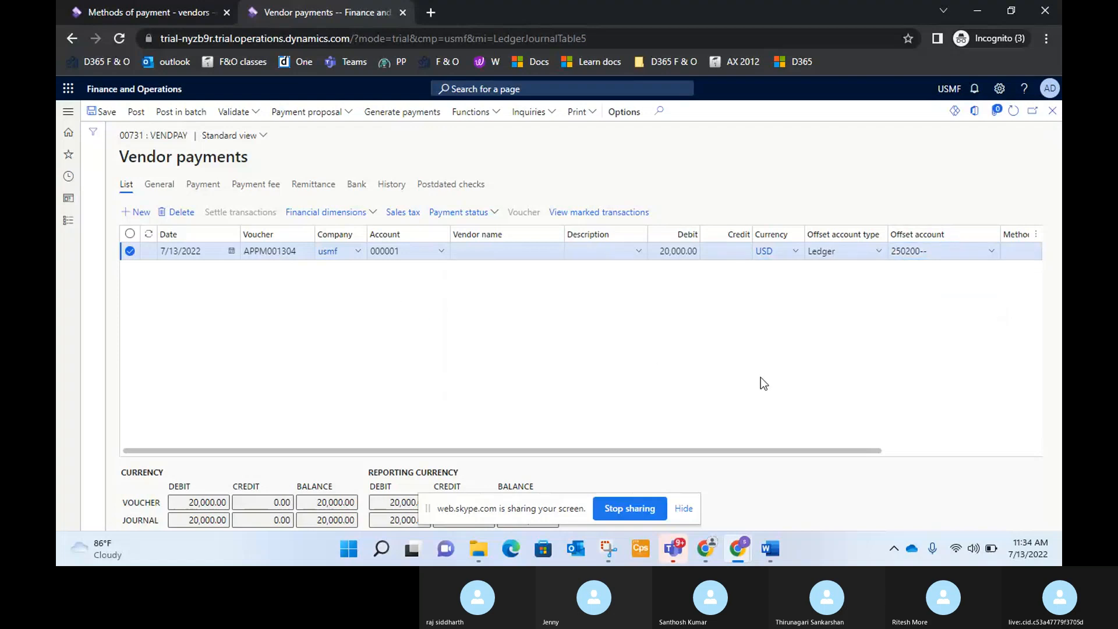
click(625, 267)
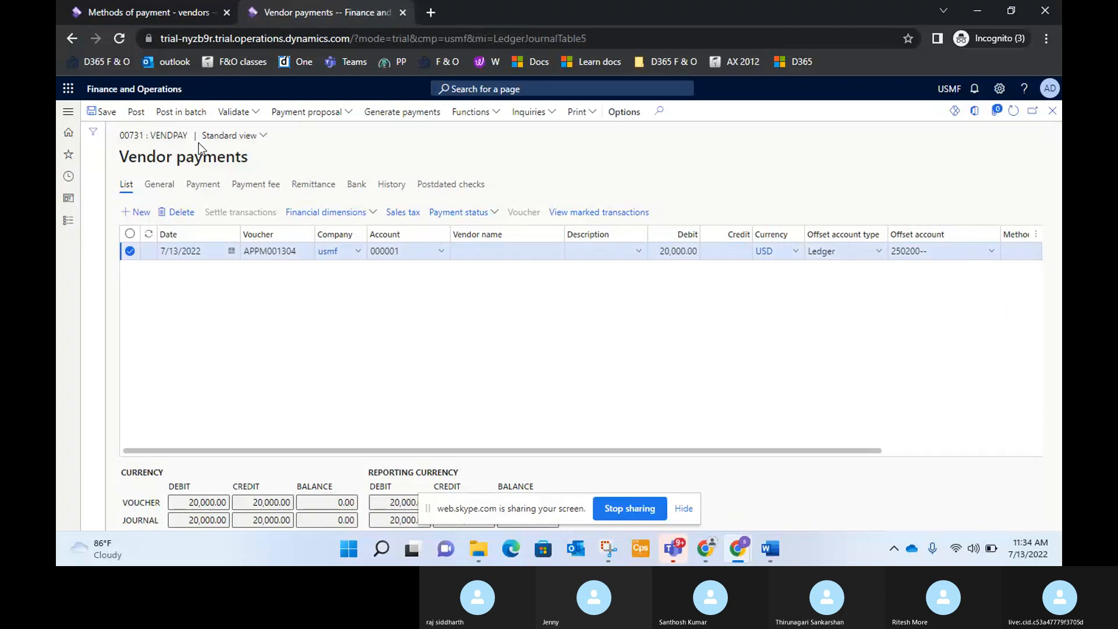
Validate the second payment journal and dismiss the voucher warning
click(238, 114)
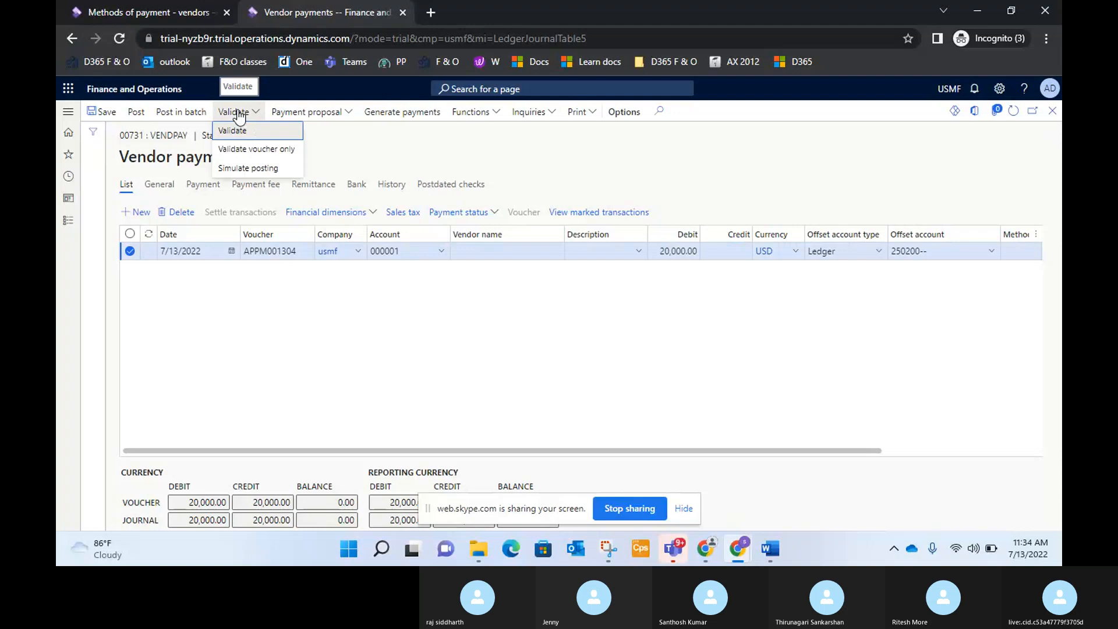
click(250, 133)
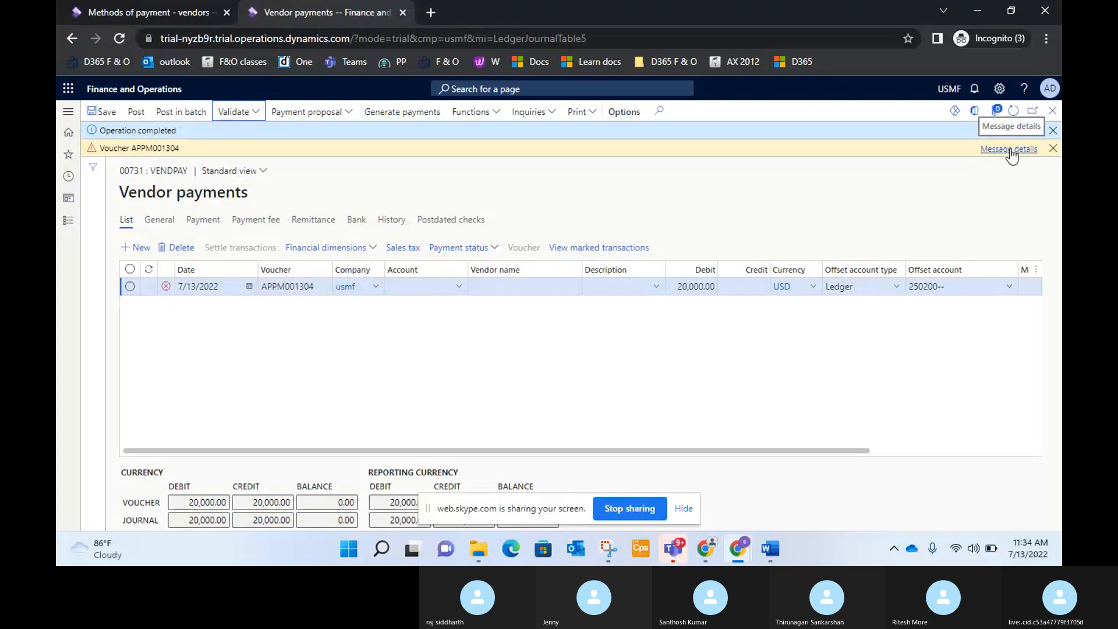
click(1053, 148)
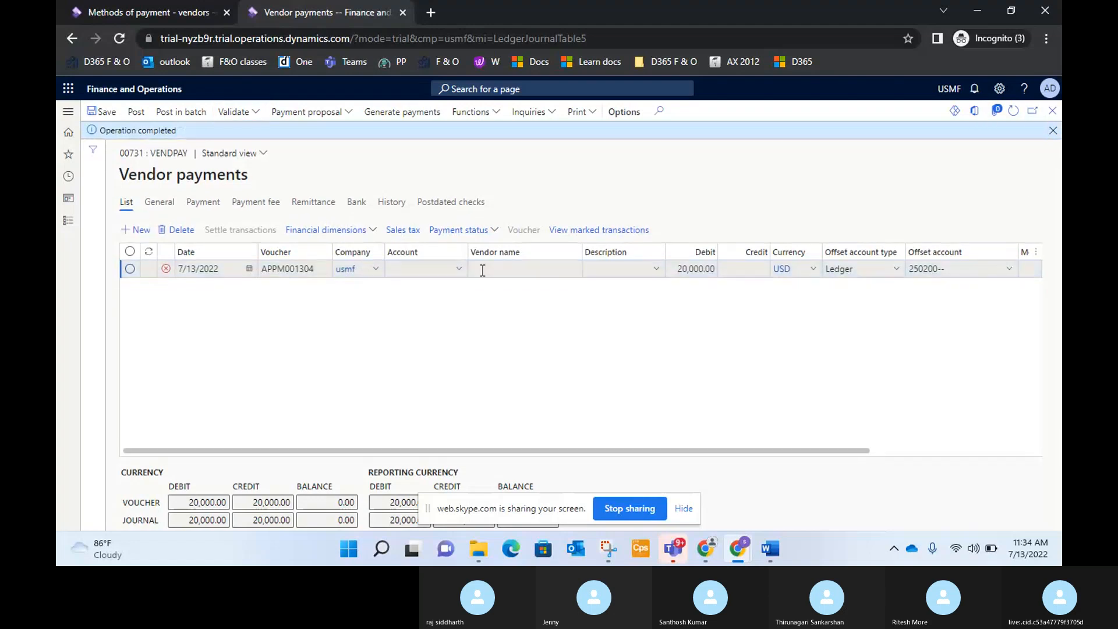
click(462, 272)
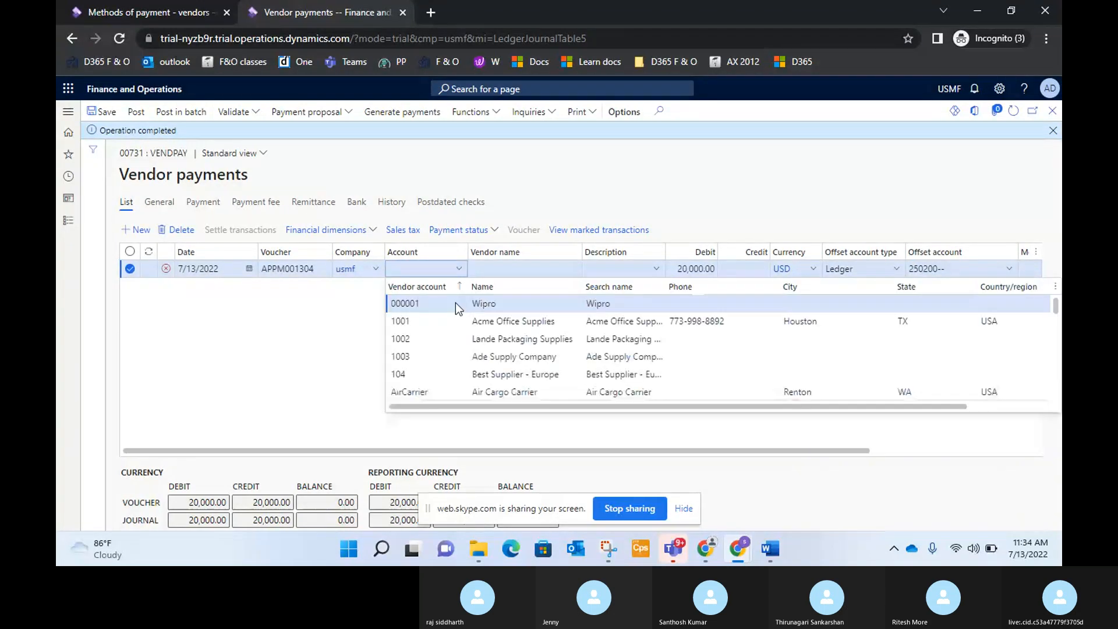
key(Return)
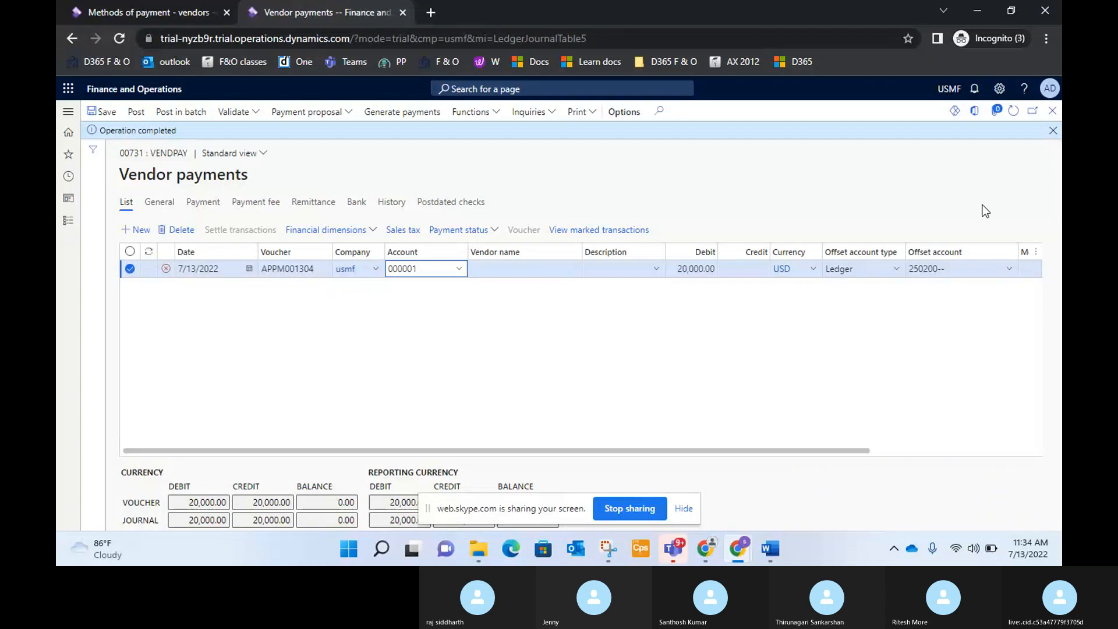
click(1052, 131)
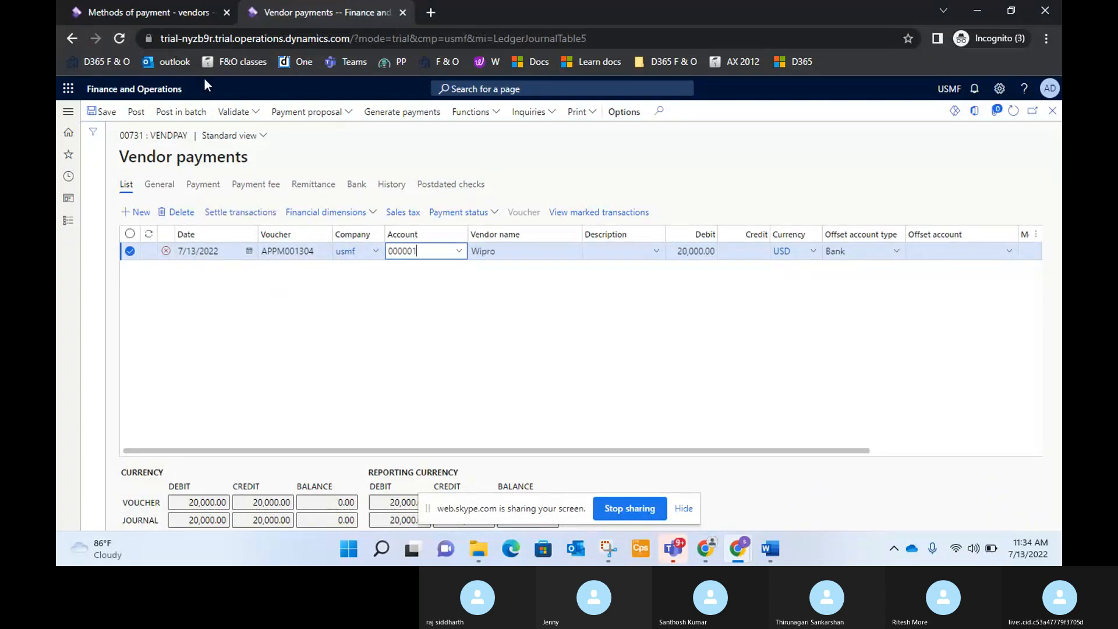
Set the description of the vendor Wipro's payment line to Rent
click(236, 113)
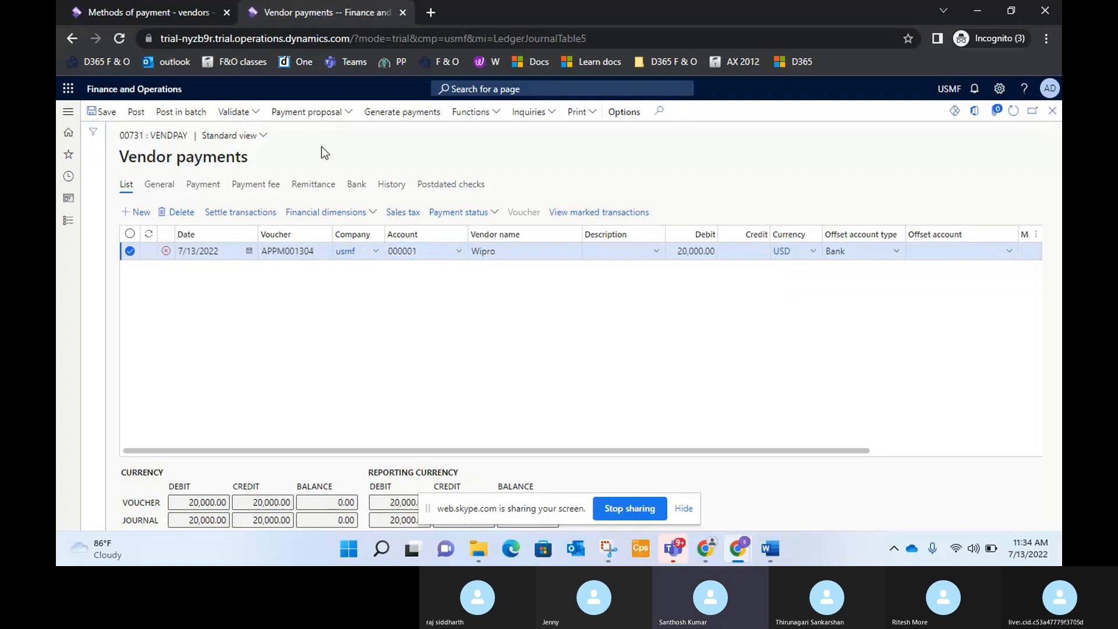
click(613, 250)
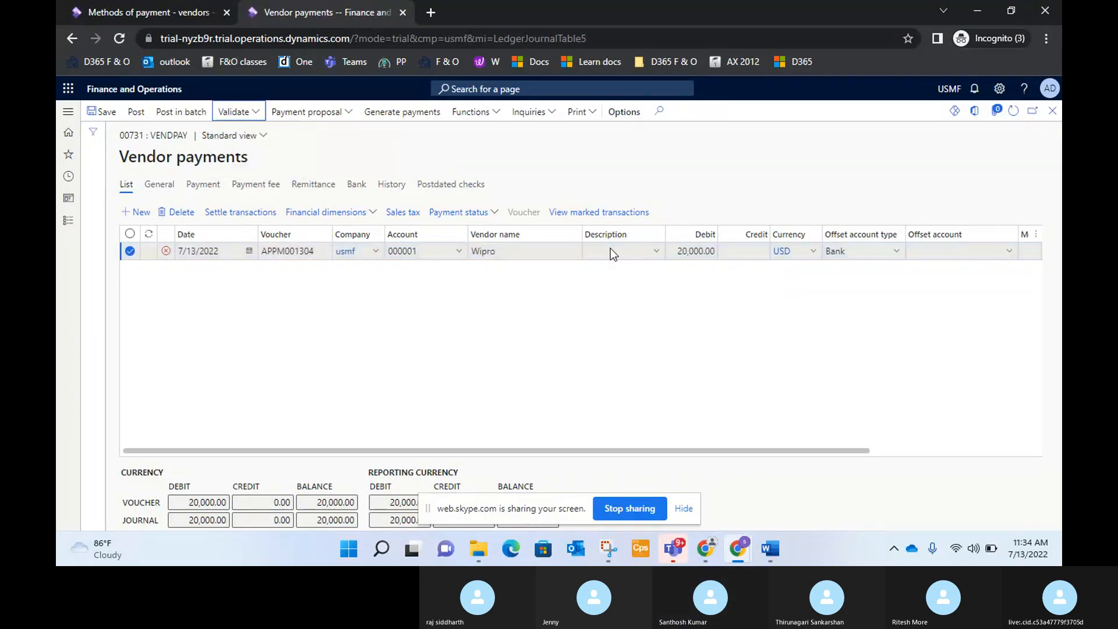
click(610, 250)
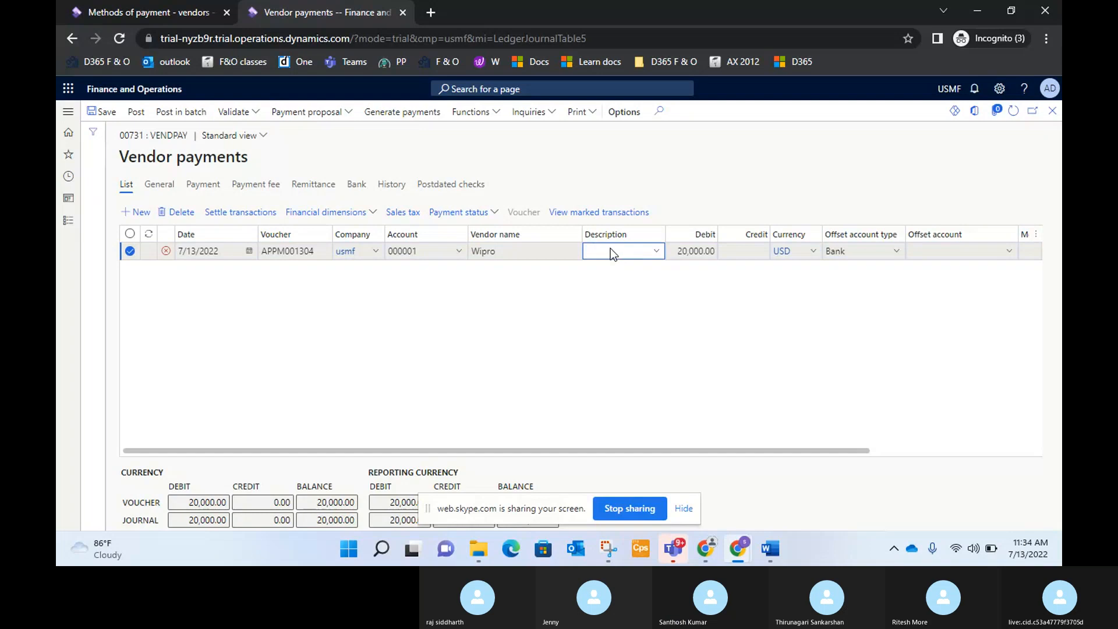
click(955, 301)
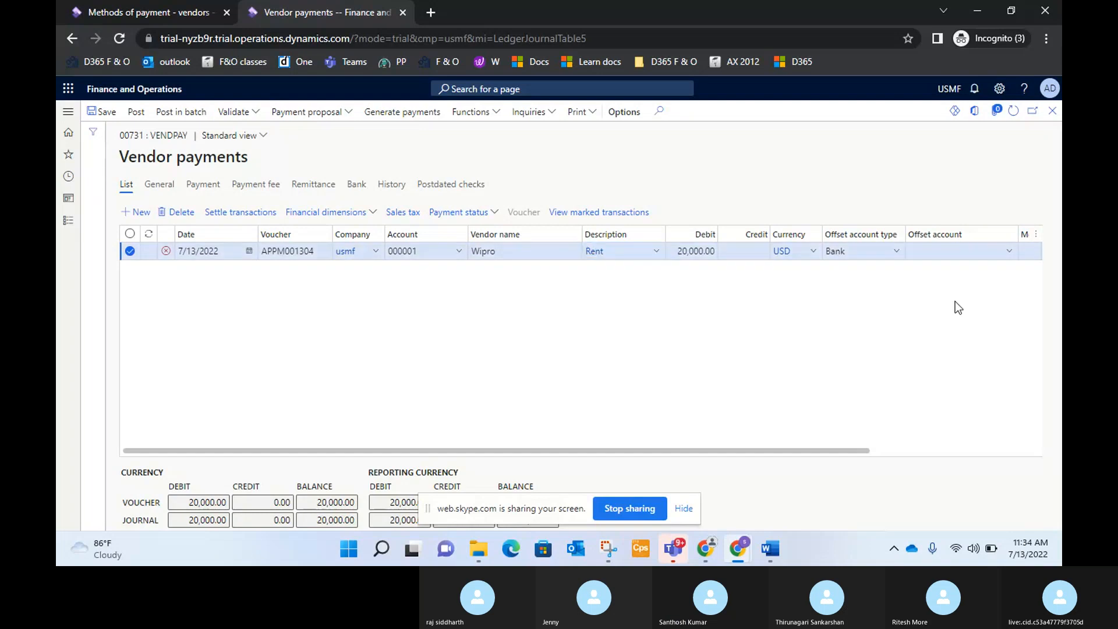
Set the line's offset account type to Ledger with main account 250200 (Notes Payable), and validate the payment journal
click(897, 252)
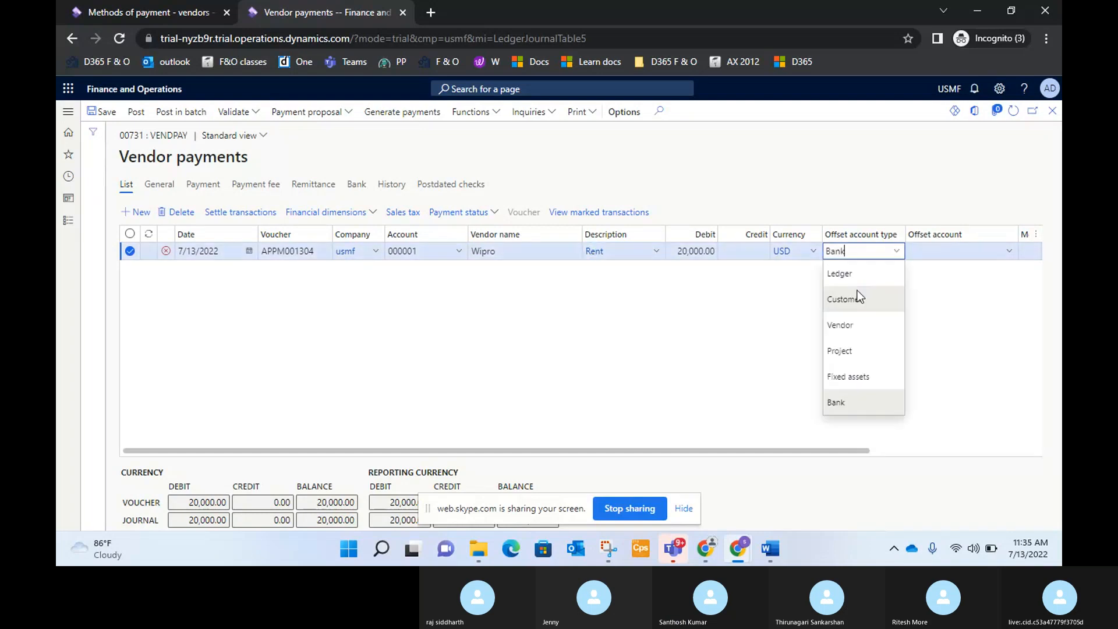
click(839, 273)
click(1009, 253)
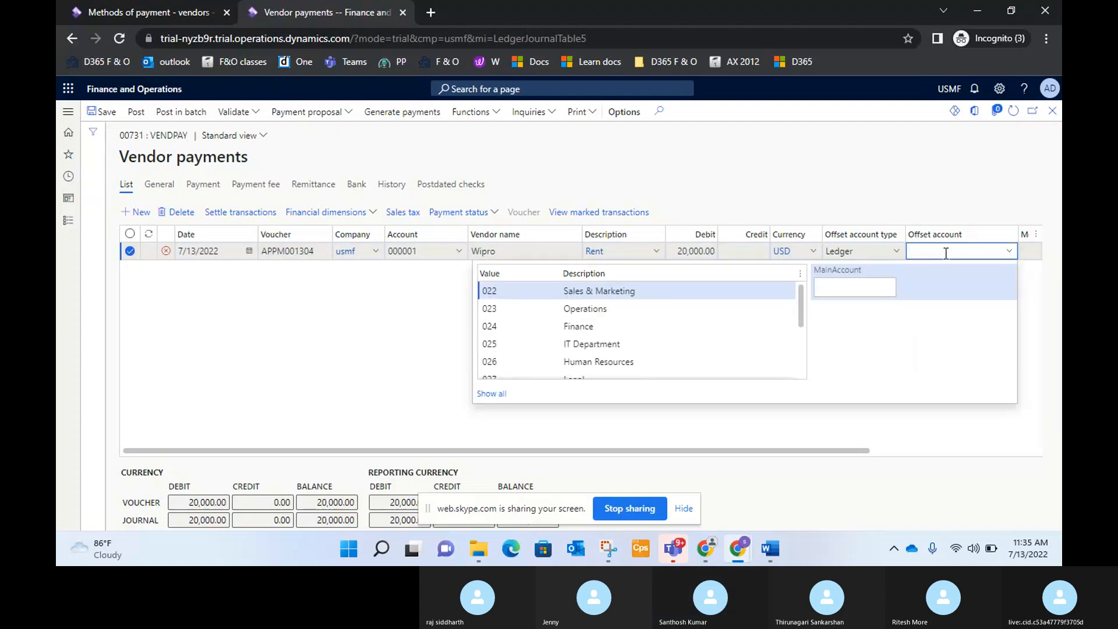
text(250200)
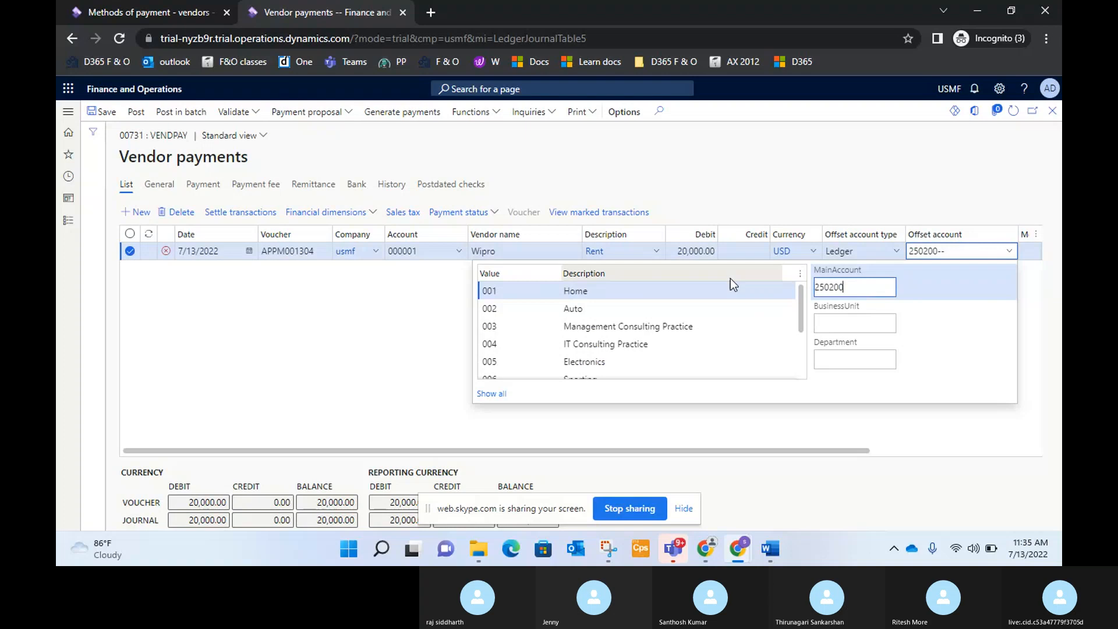
key(Tab)
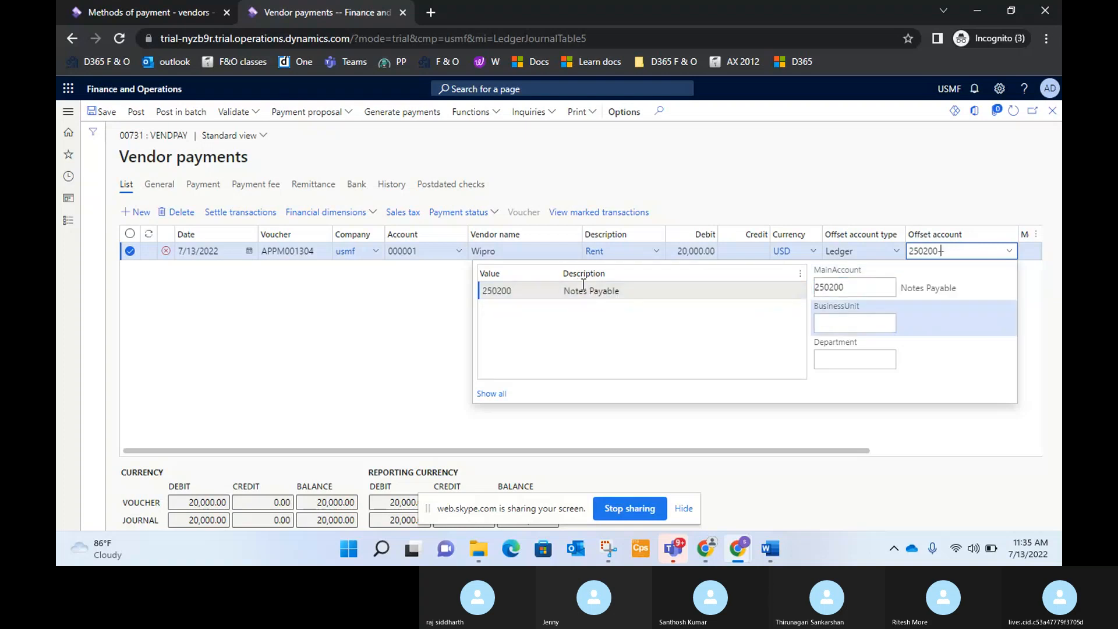
click(362, 295)
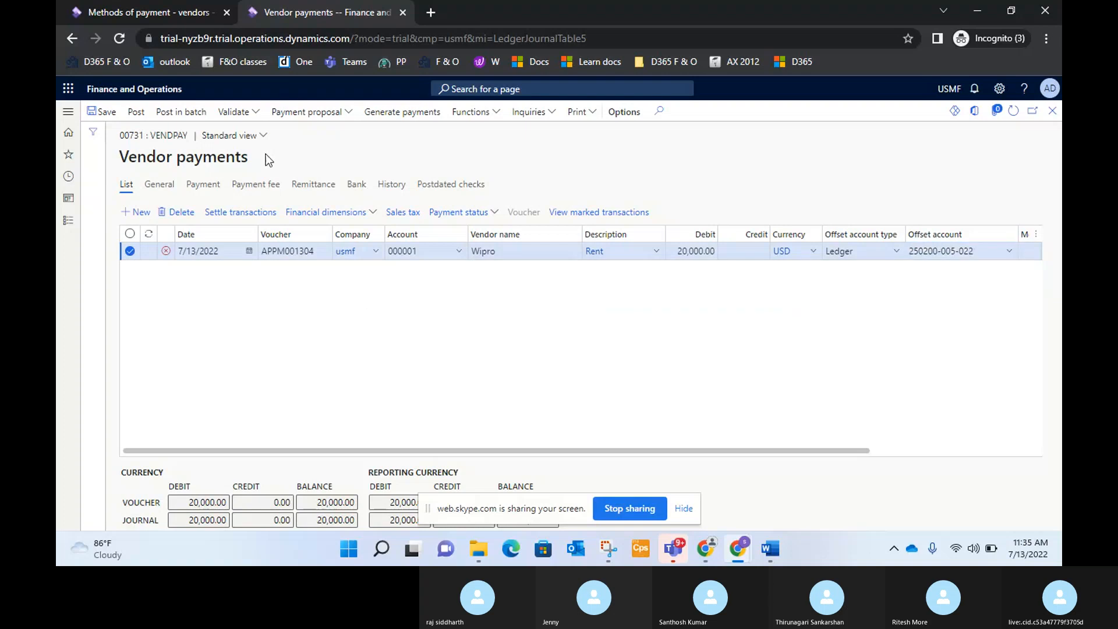
click(240, 114)
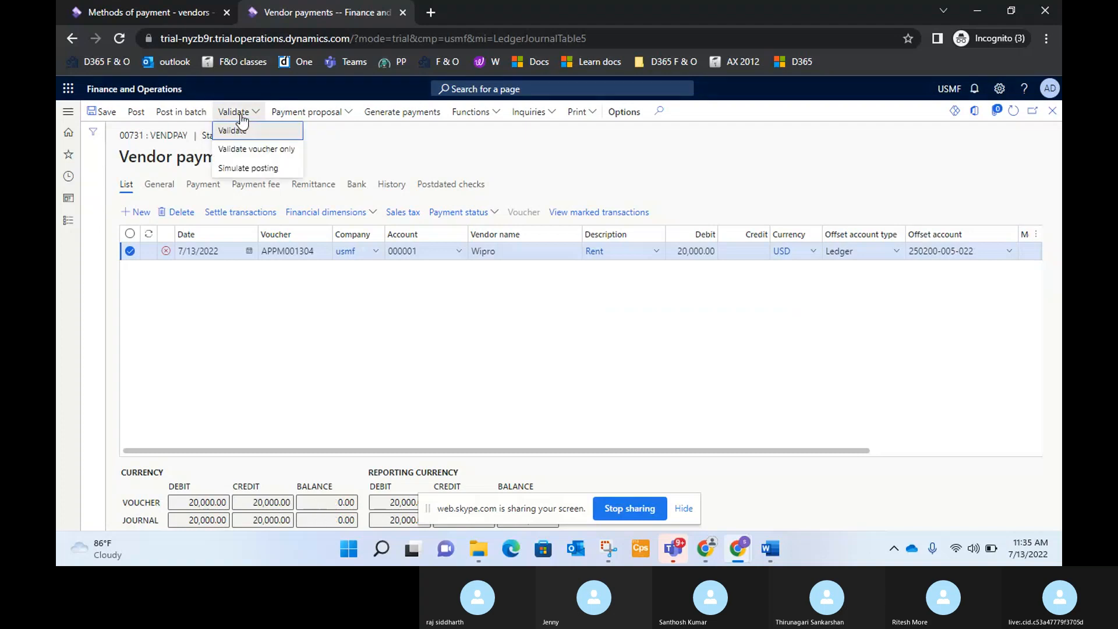
click(233, 130)
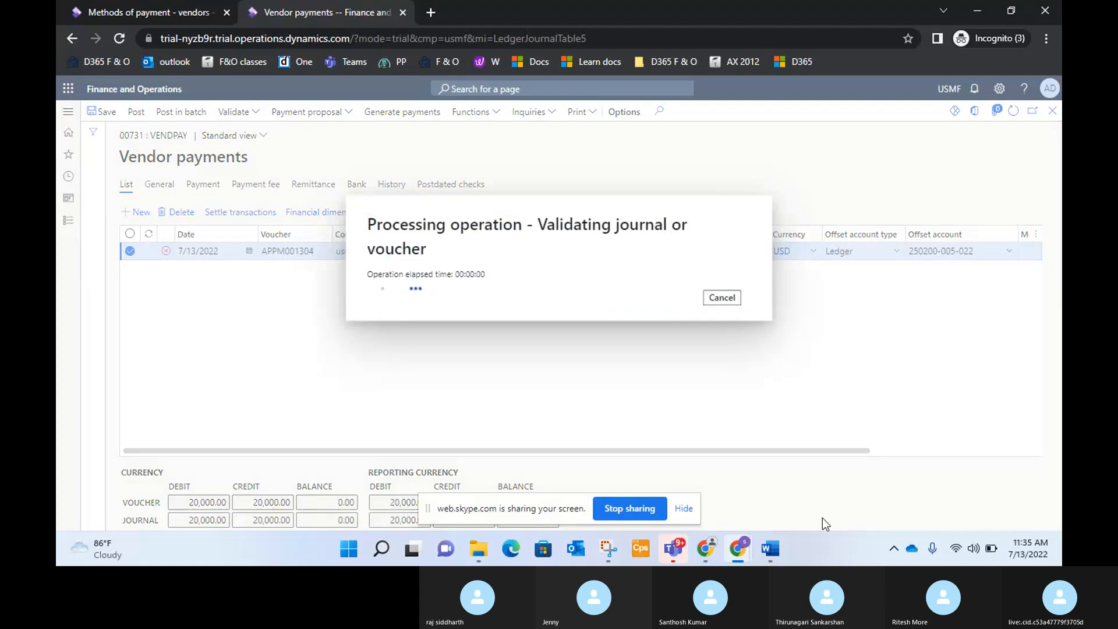
Switch to the Training notes document in Word and add the line "Vendor A/c(Accounts Payable A/c) DR" below the check, electronic and DD note
click(773, 548)
click(539, 384)
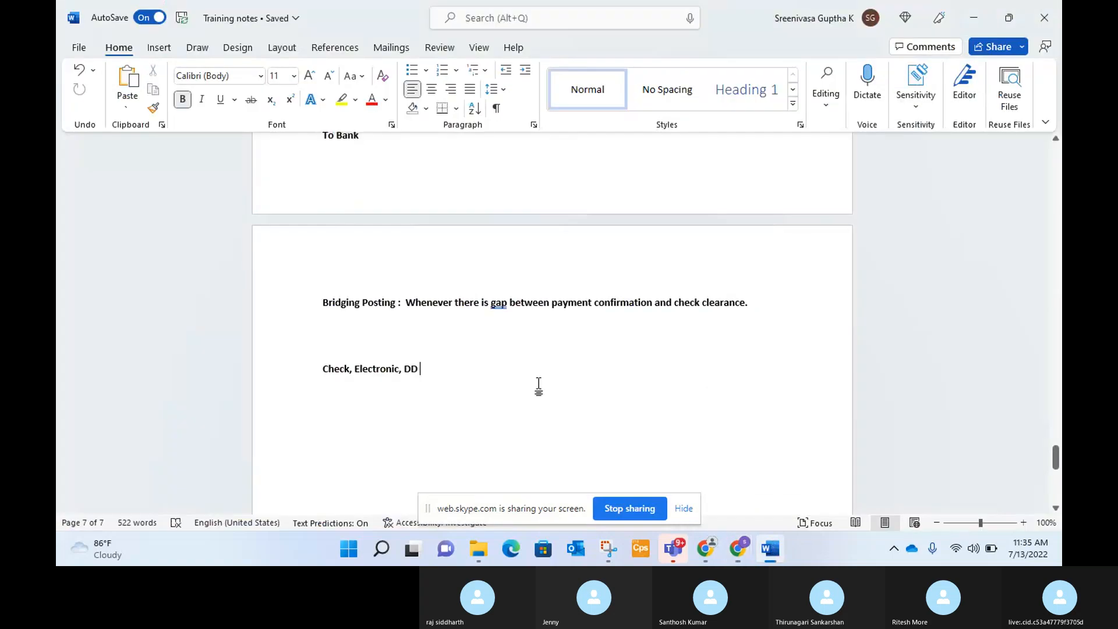
key(Return)
key(Return)
text(Vendo)
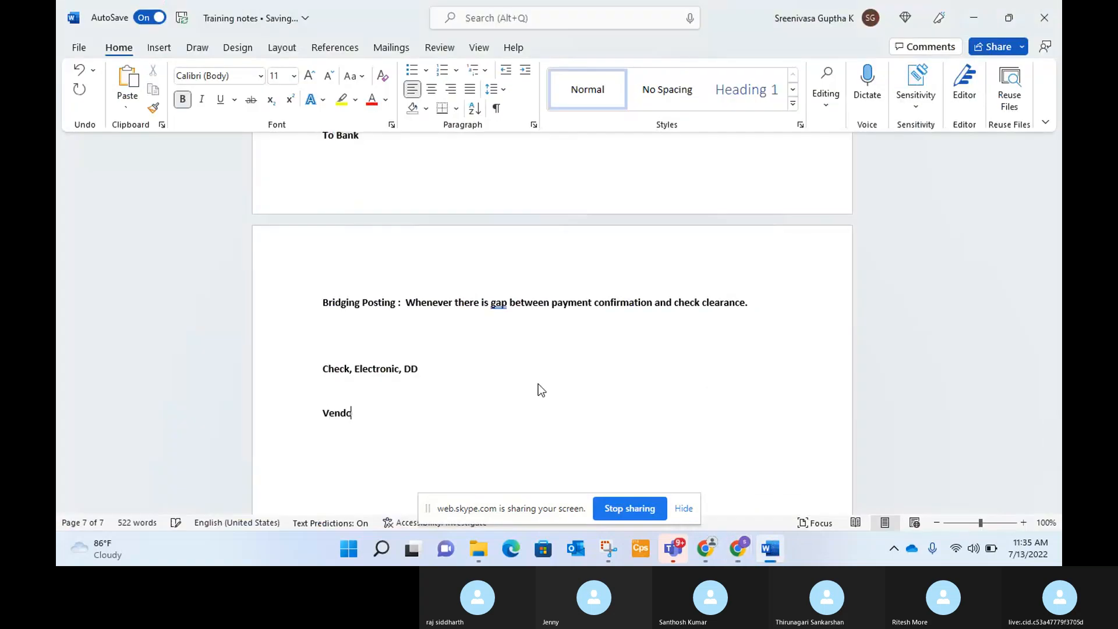
text(r A/c(Accounts Payable Ac)
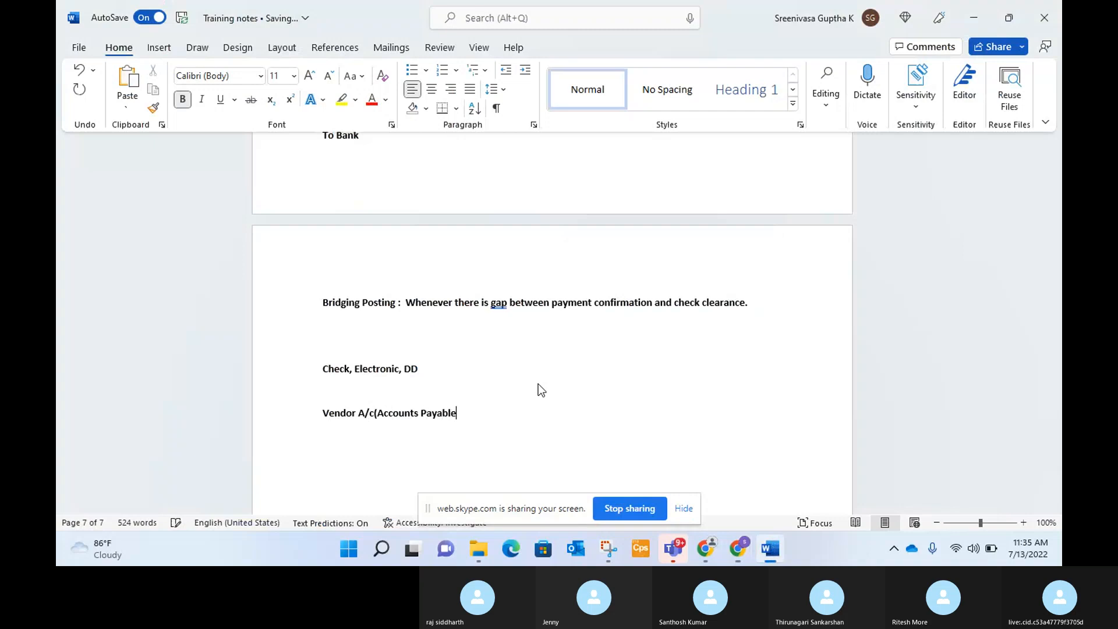
key(BackSpace)
text(/c) DR)
Add an indented credit line reading "To Bridging account A/c CR" beneath the vendor debit line in the notes
key(Return)
key(Return)
text(To)
key(BackSpace)
key(BackSpace)
key(BackSpace)
key(Tab)
text(To Bridging ac)
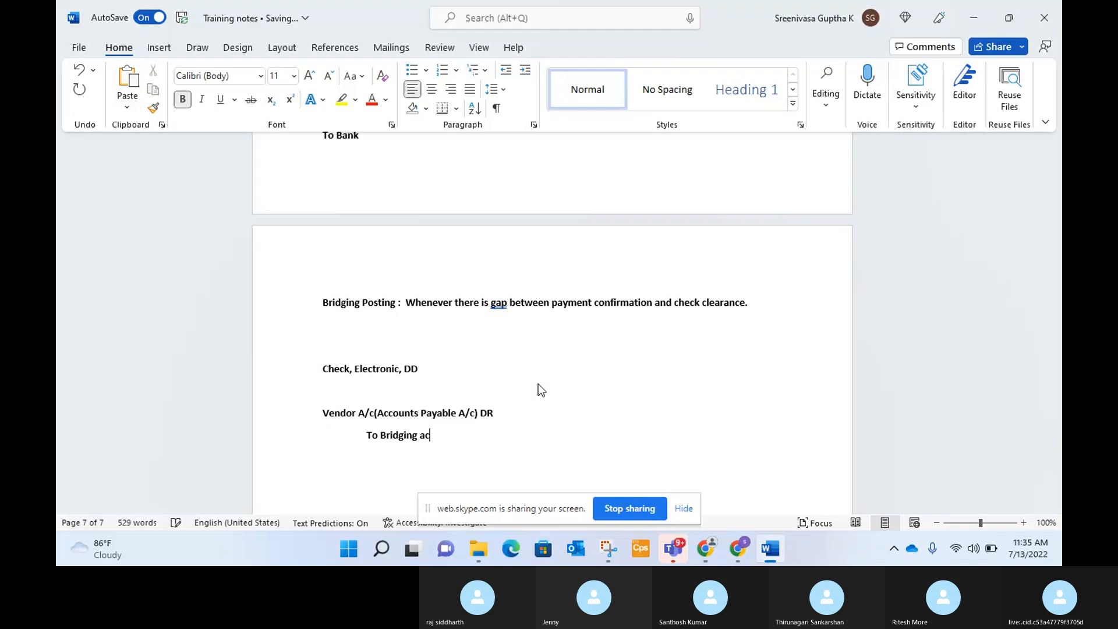
text(count A/c  CR)
Switch back to Finance and Operations, open the payment's voucher transactions and compare their accounts with the bridging entry in the Word notes
key(alt+Tab)
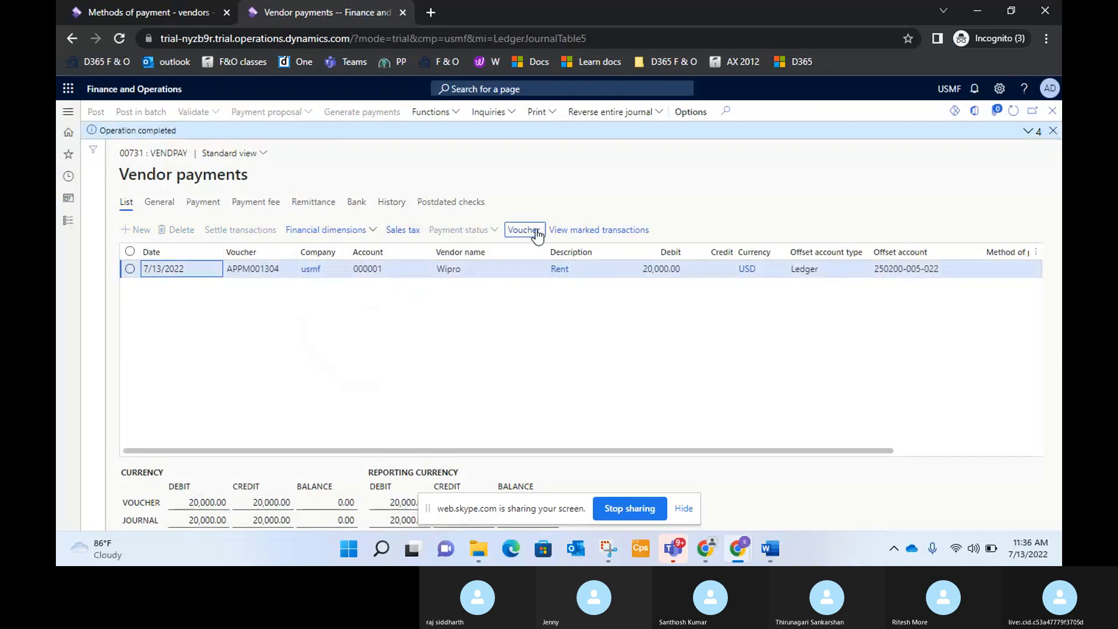
click(537, 236)
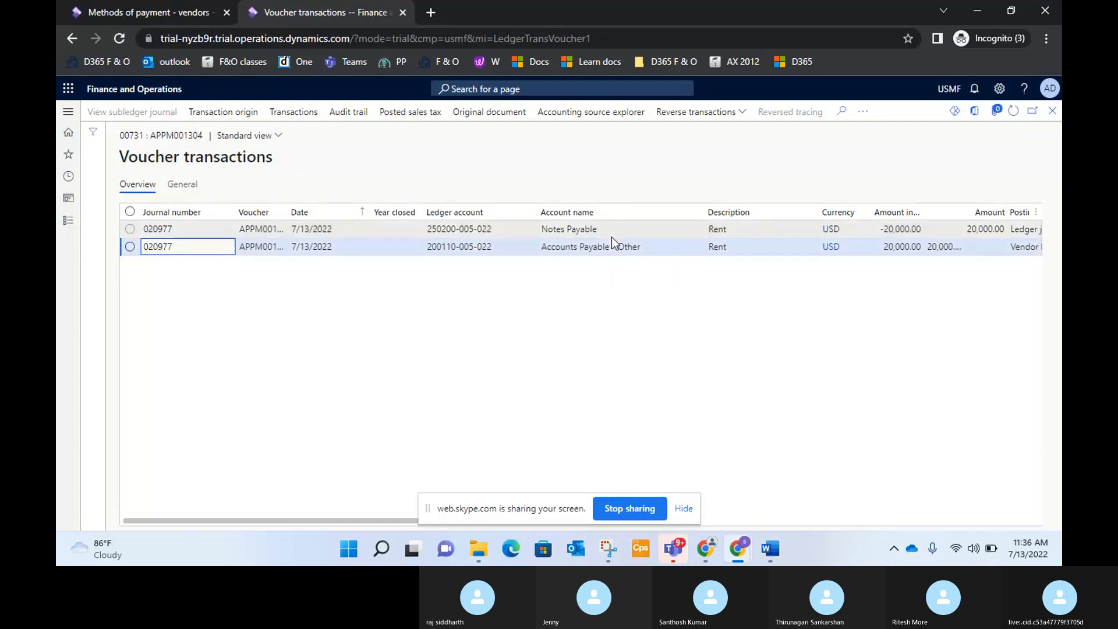
key(alt+Tab)
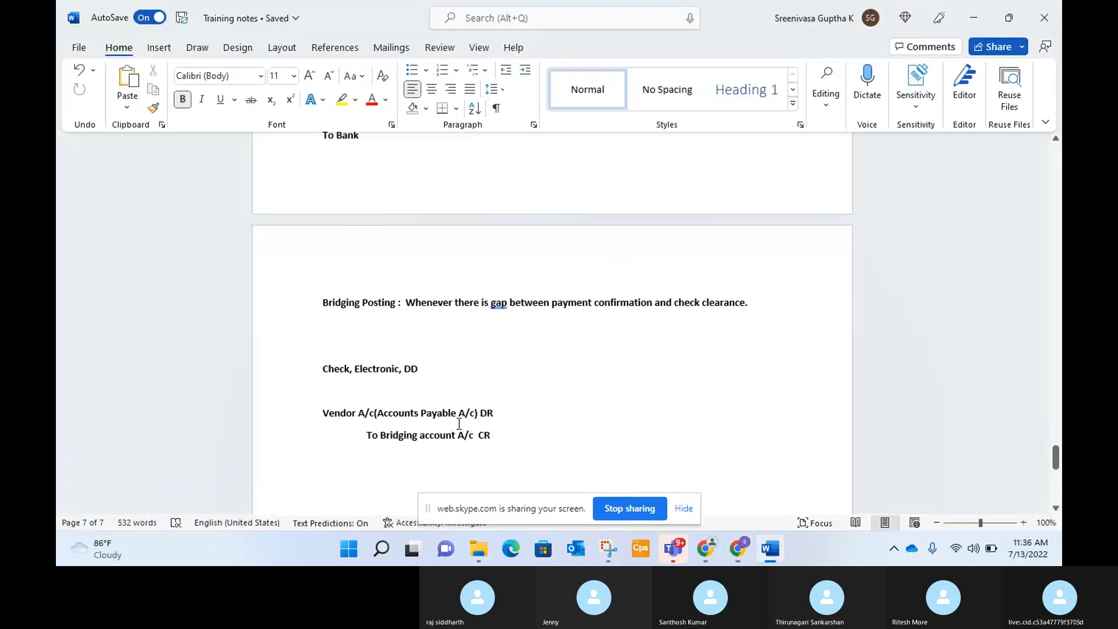
scroll(534, 425, down, 1)
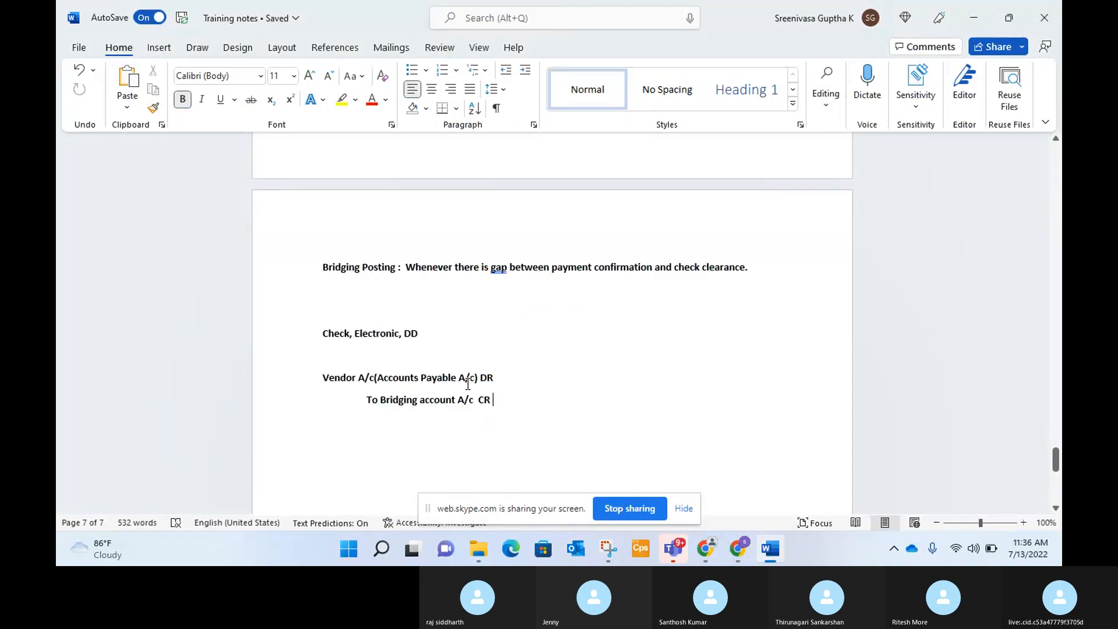
key(alt+Tab)
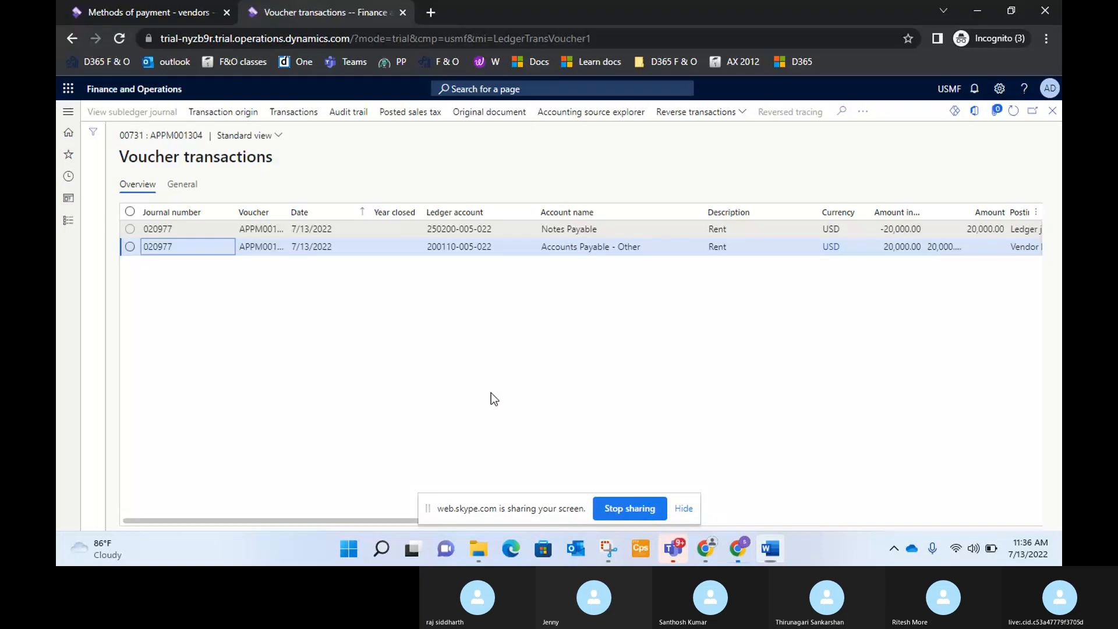
key(alt+Tab)
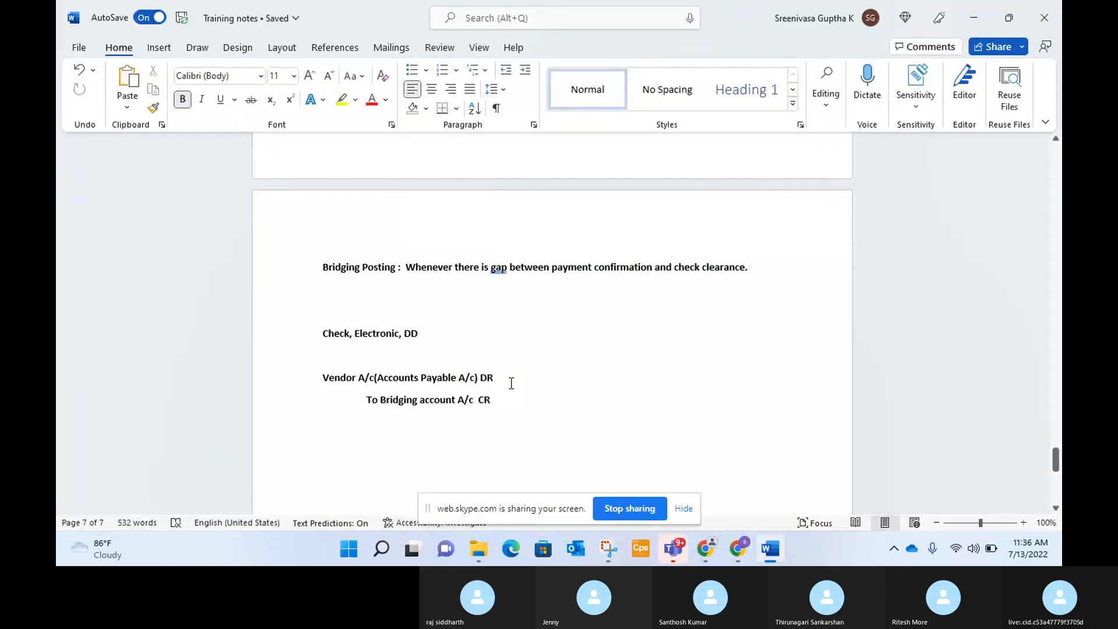
key(alt+Tab)
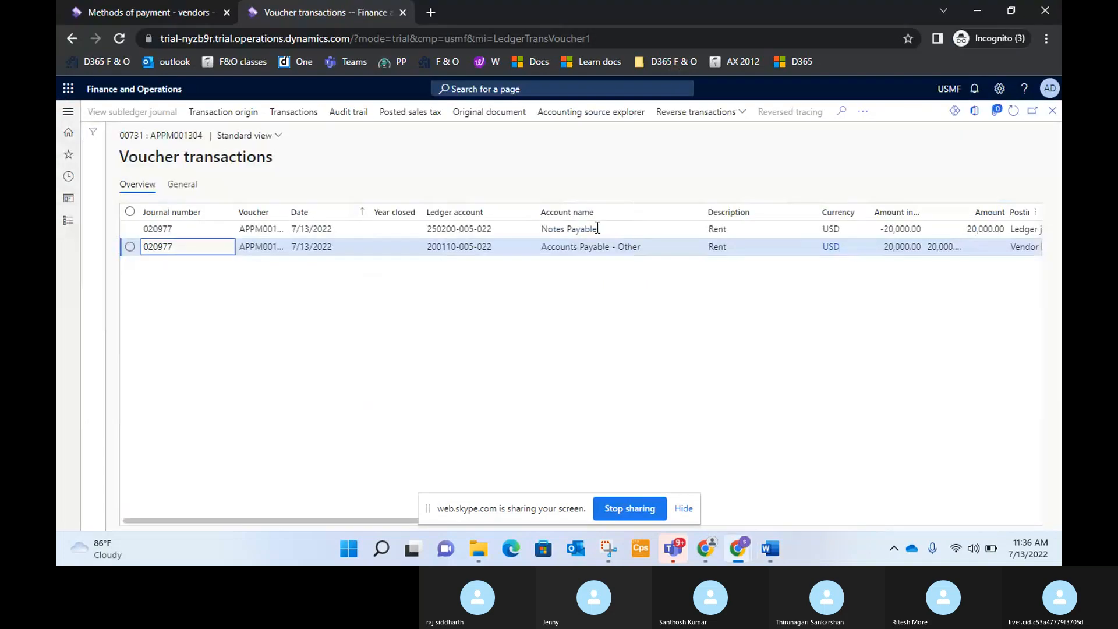
key(alt+Tab)
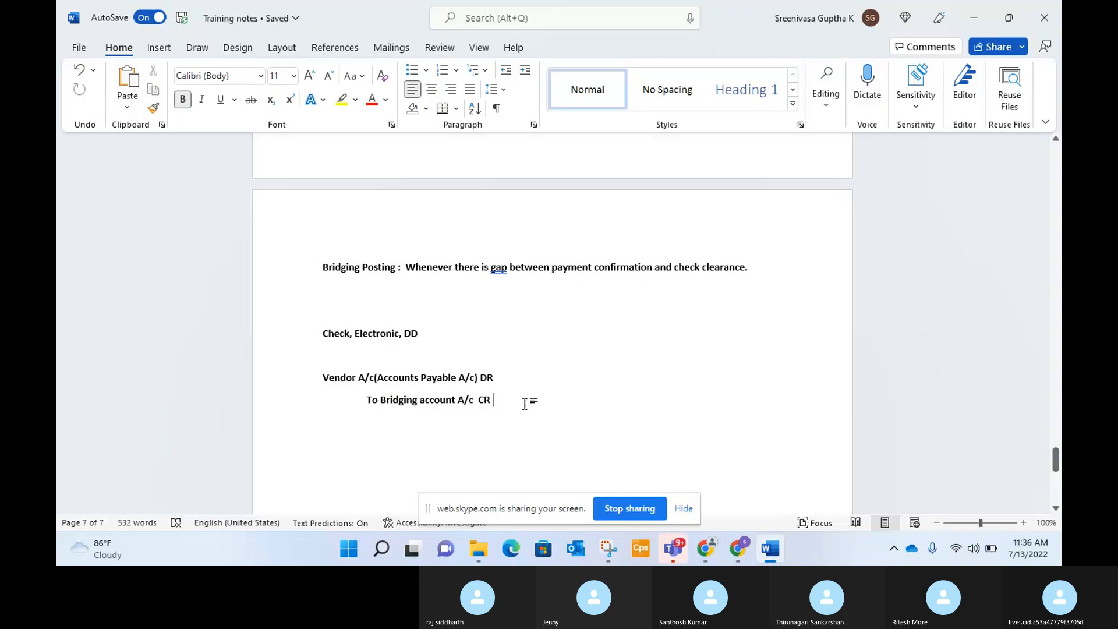
key(alt+Tab)
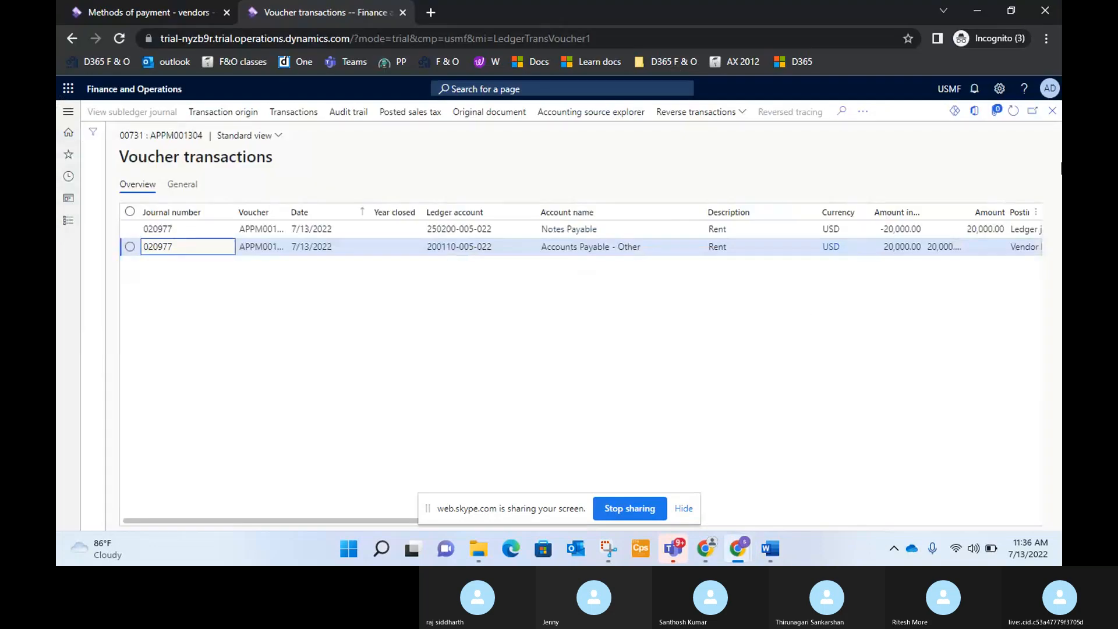
Close the voucher transactions and examine the payment line's method of payment and general details
click(1053, 111)
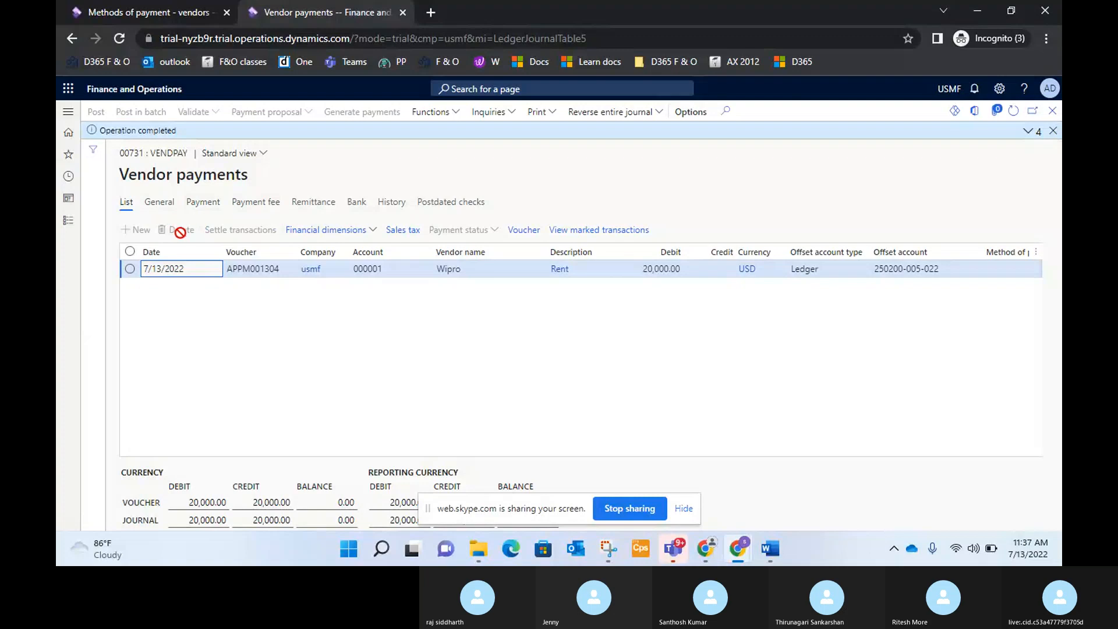
click(203, 202)
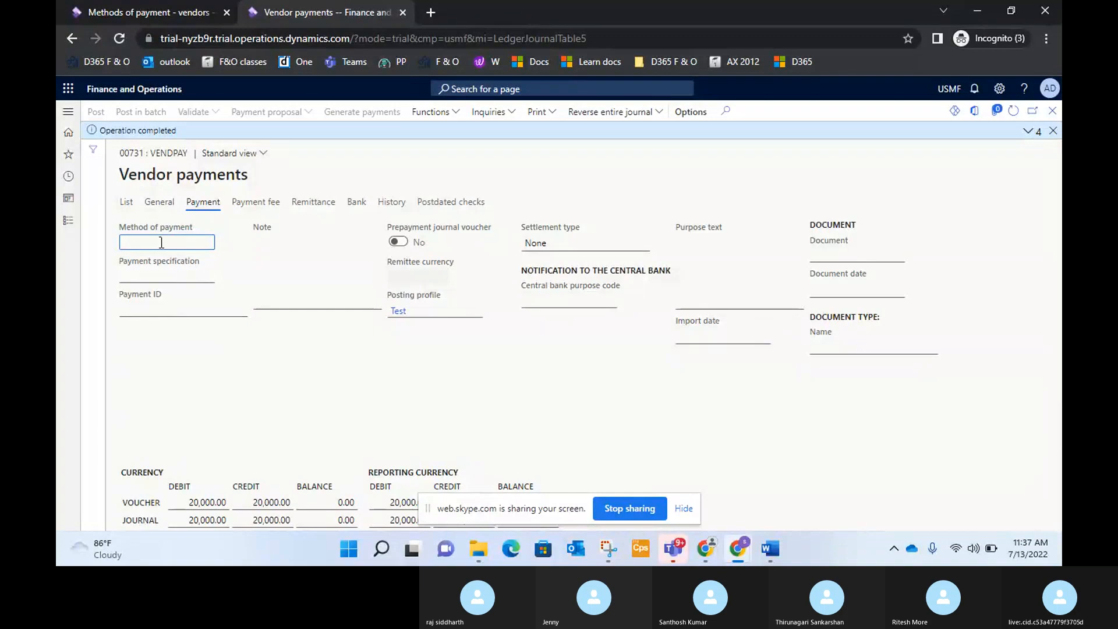
click(157, 204)
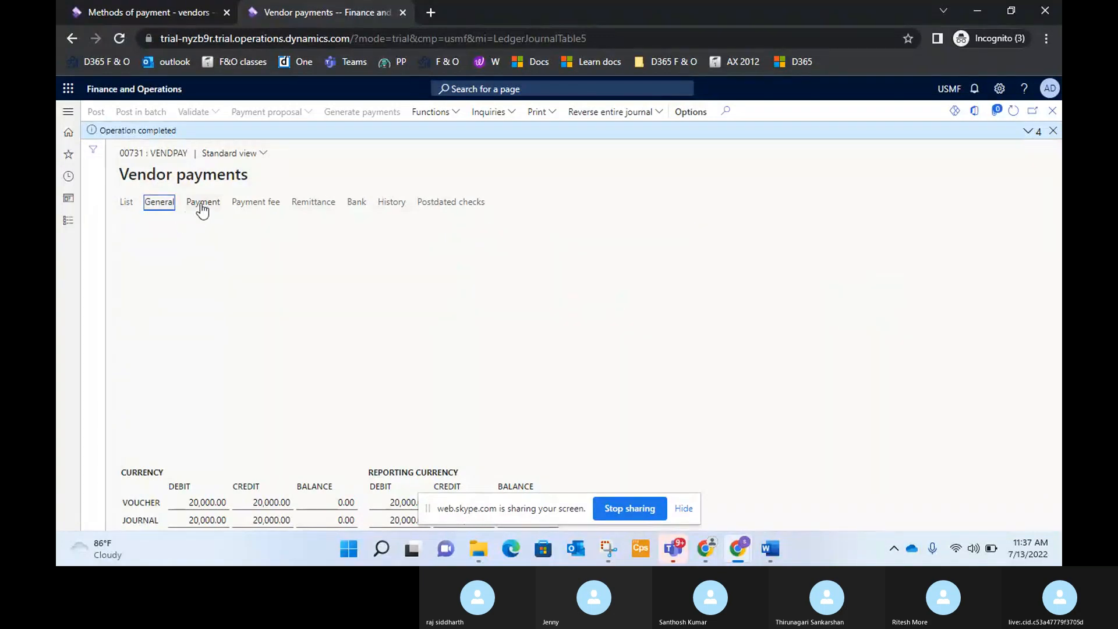
Open the lines of unposted vendor payment journal 00468 and set the method of payment to BRIDGING
click(68, 220)
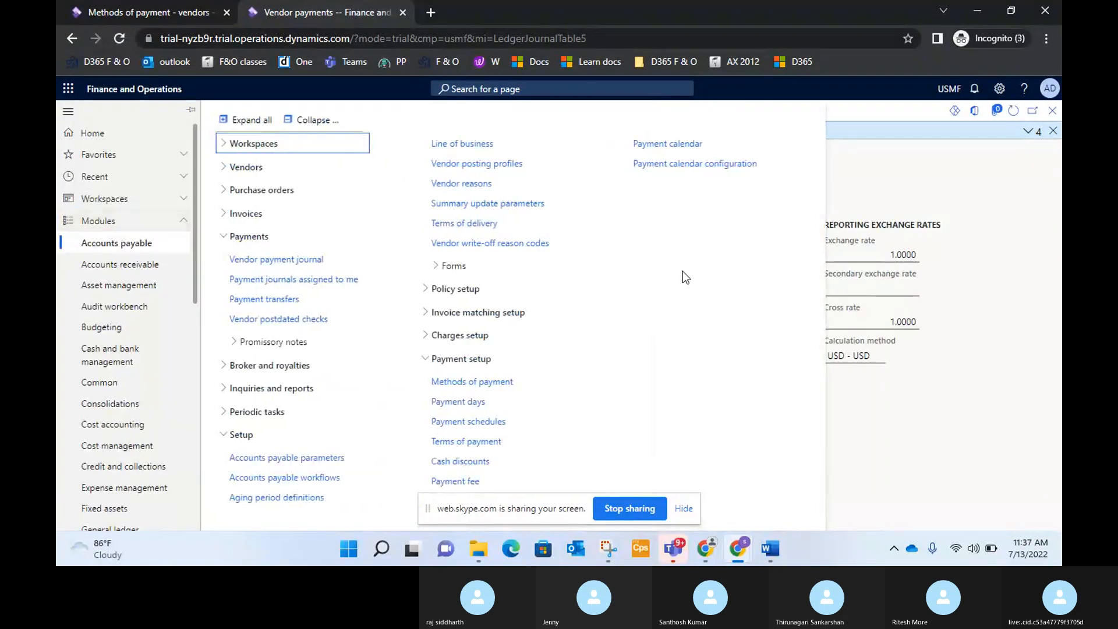
click(277, 259)
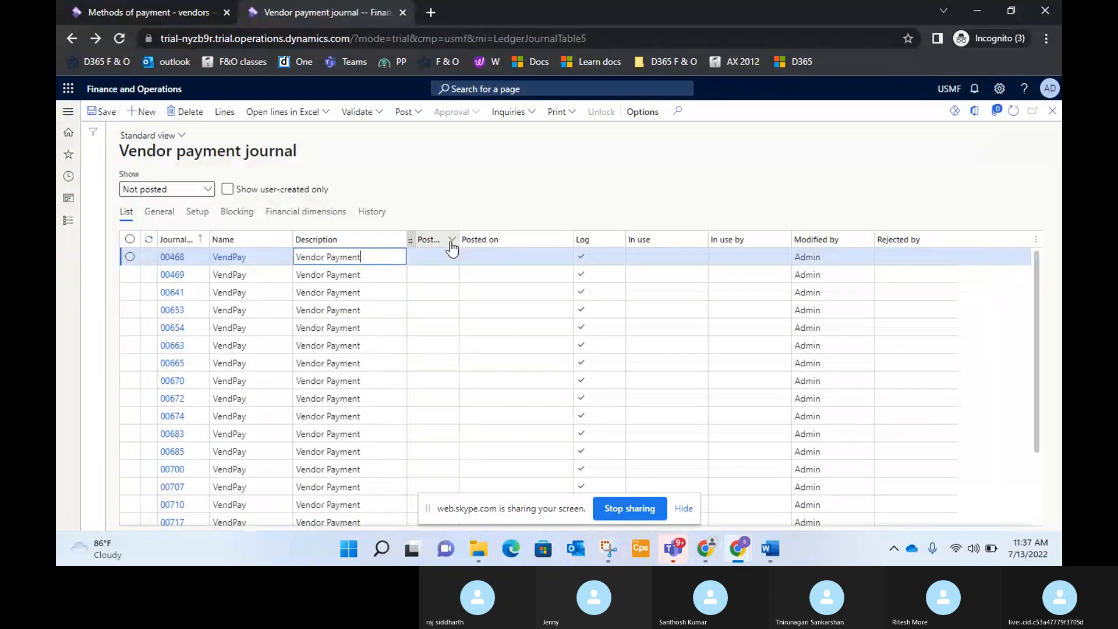
click(229, 114)
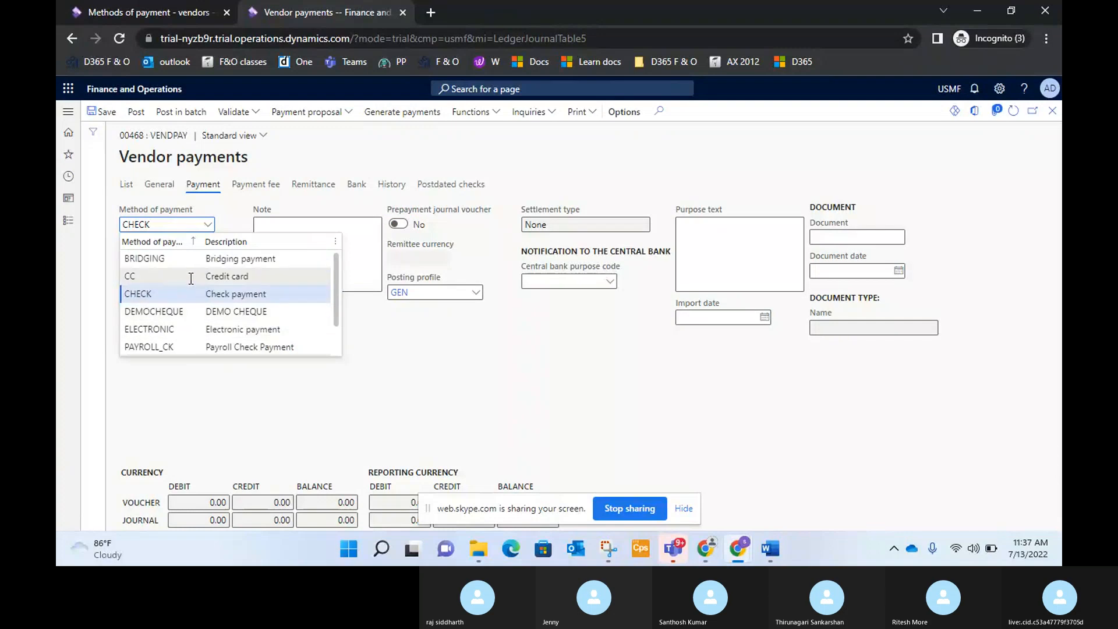
click(187, 258)
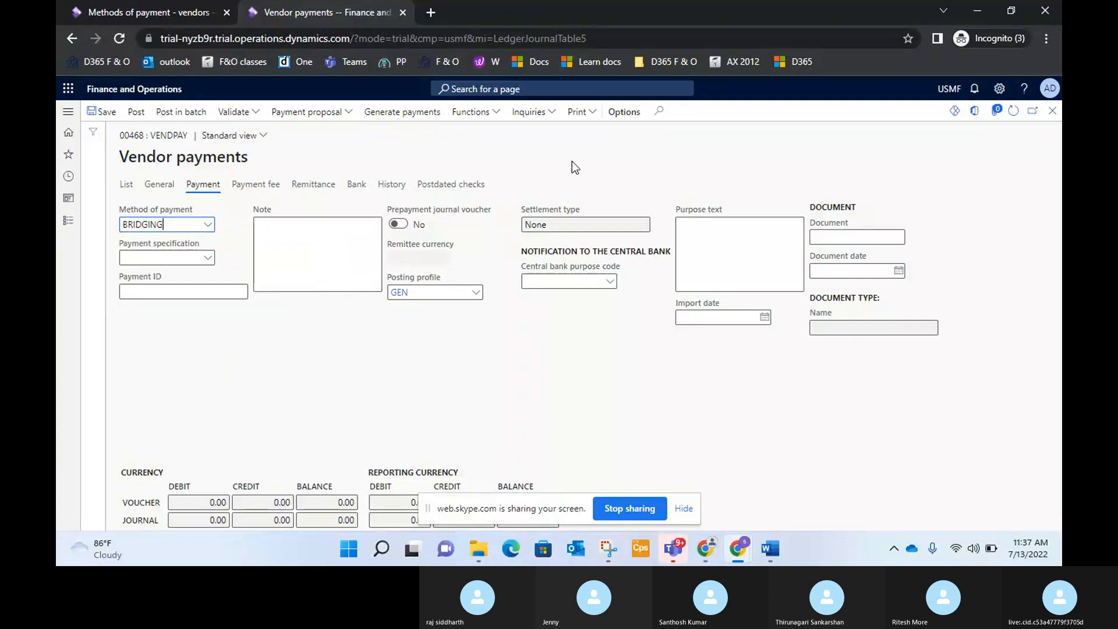
Examine the offset account and payment details of journal 00468's line, then return to the line list
click(157, 185)
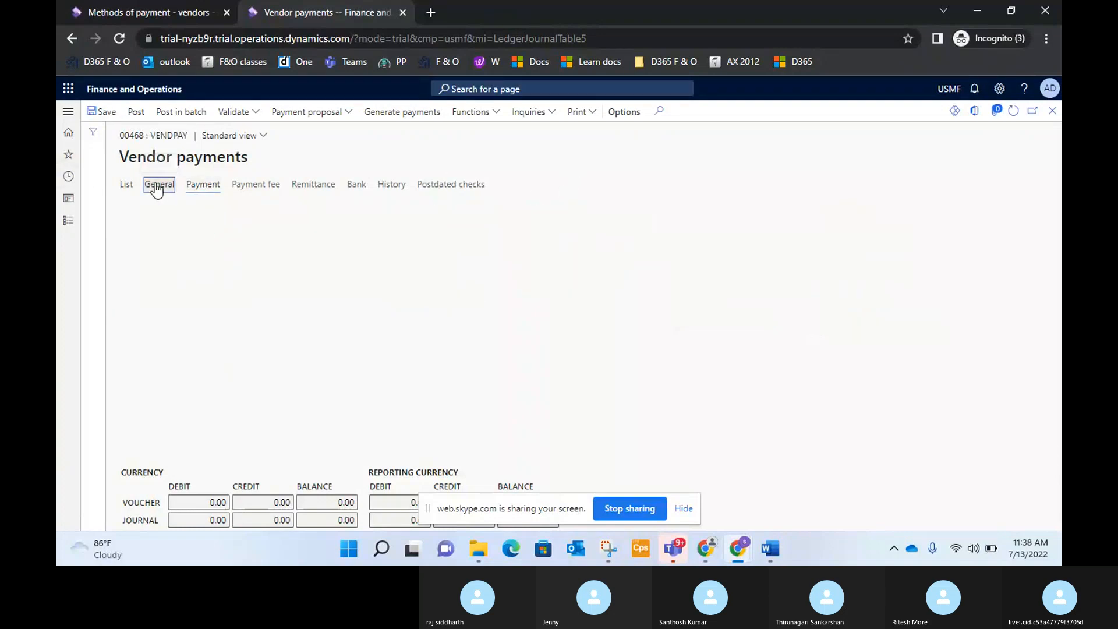
click(203, 185)
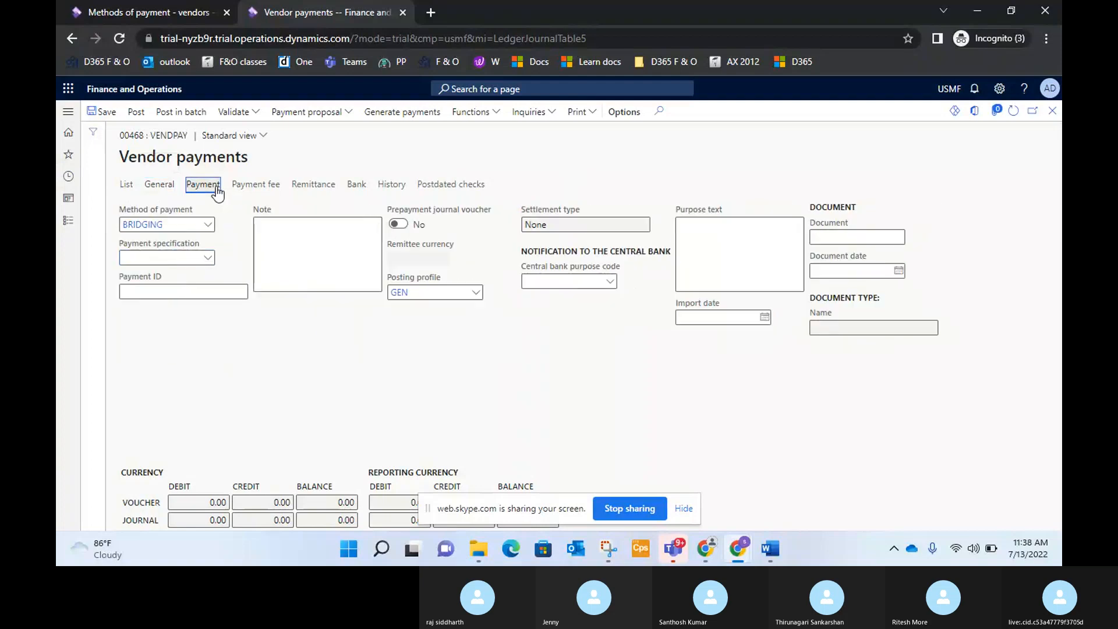
click(164, 189)
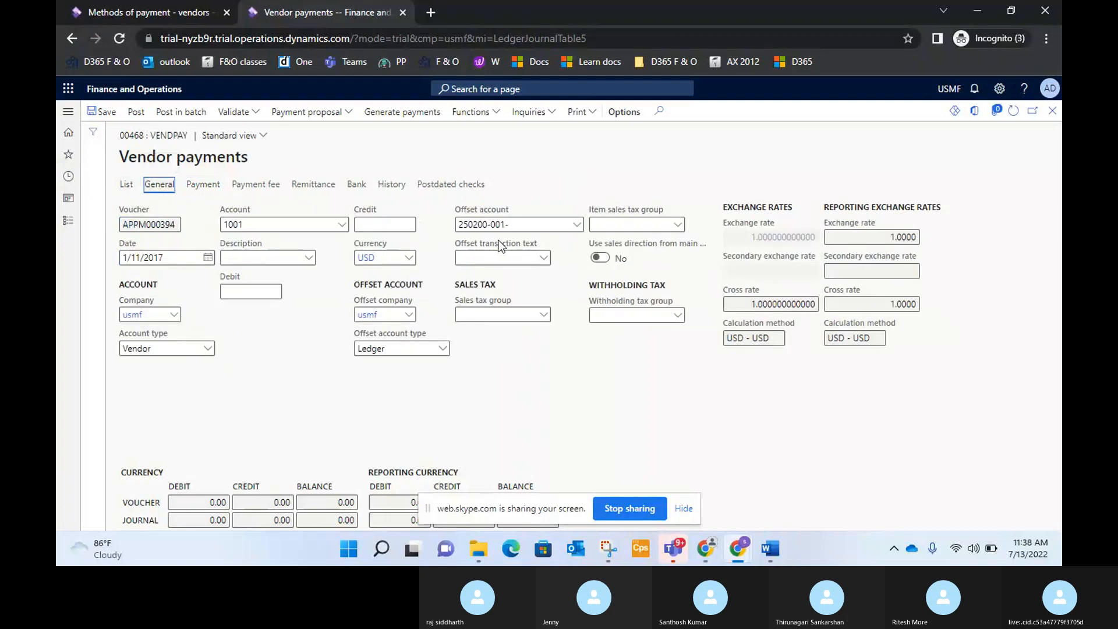
click(126, 185)
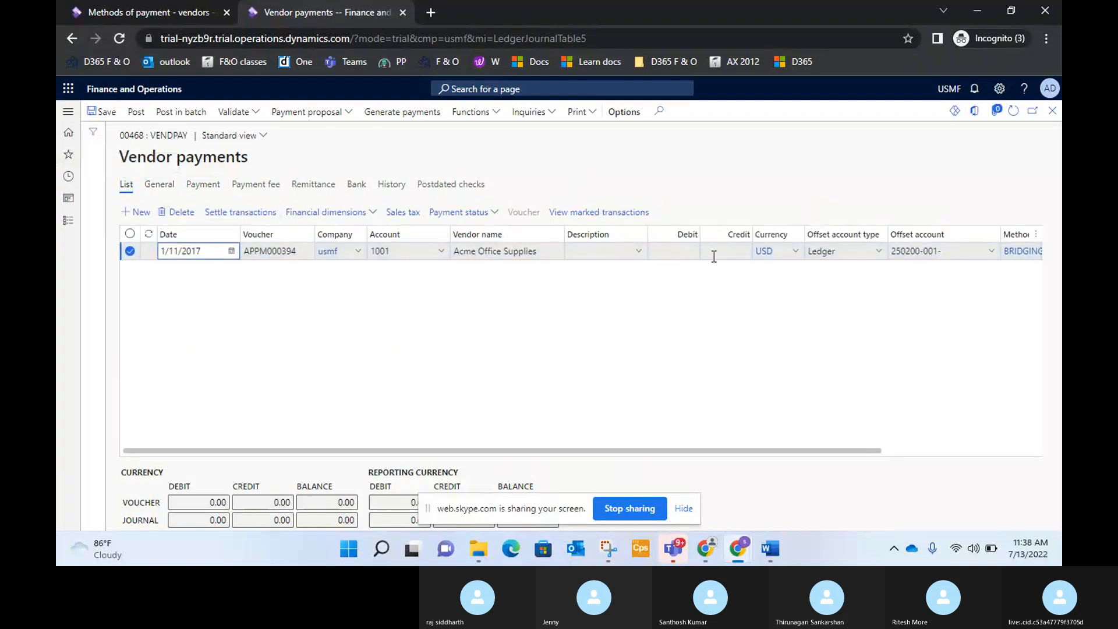
Enter a debit of 25,000 and the description "Office supplies" on journal 00468's payment line
click(693, 253)
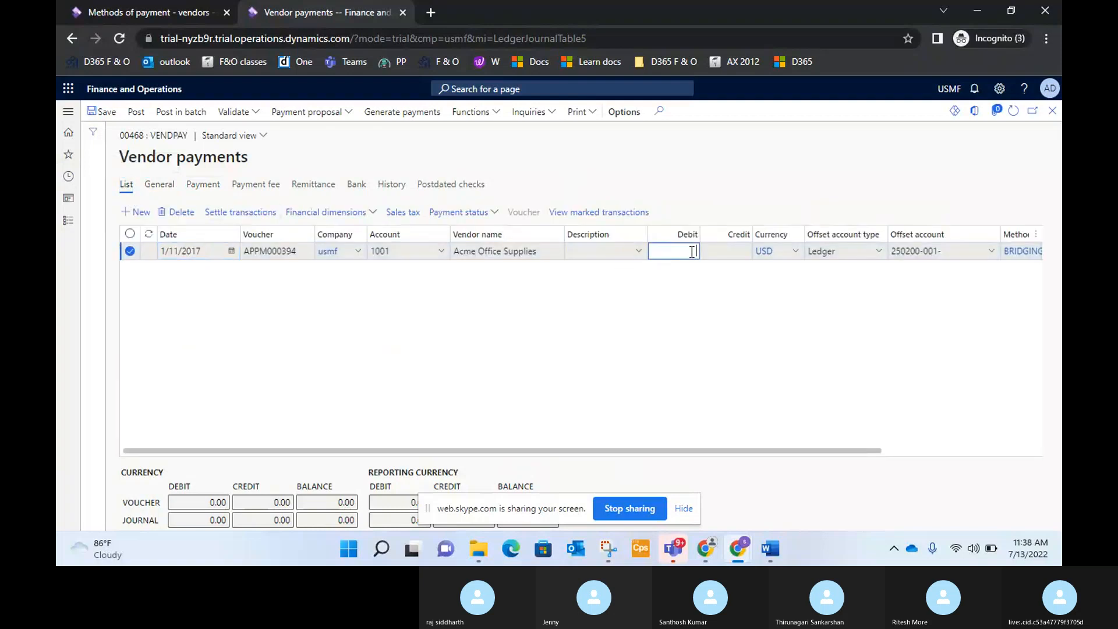
text(25000)
click(609, 253)
text(Of)
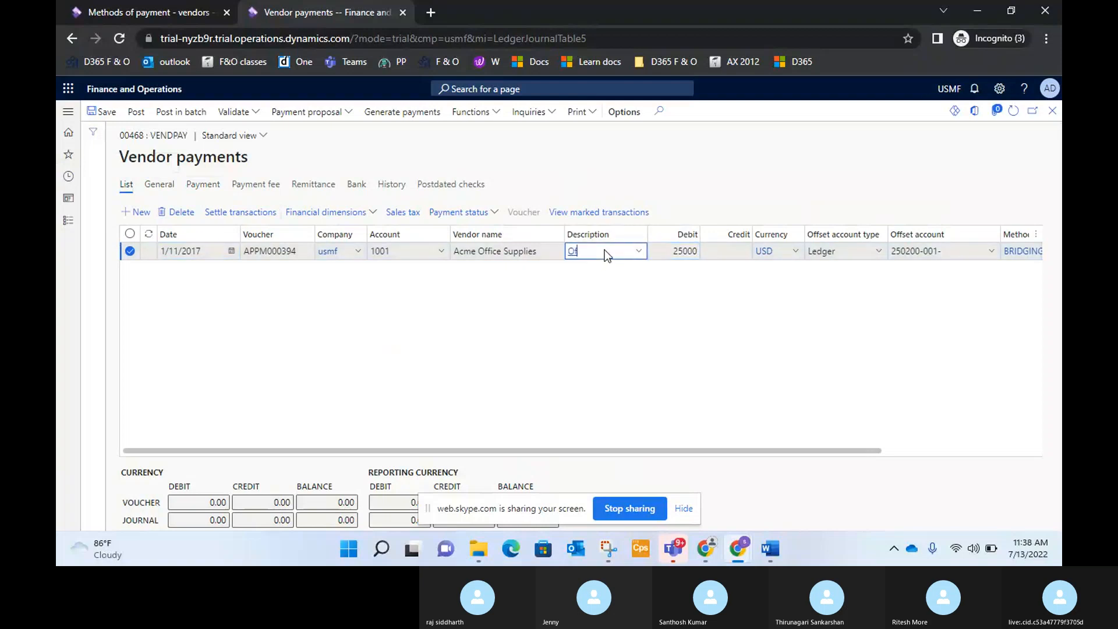
text(fice supplie)
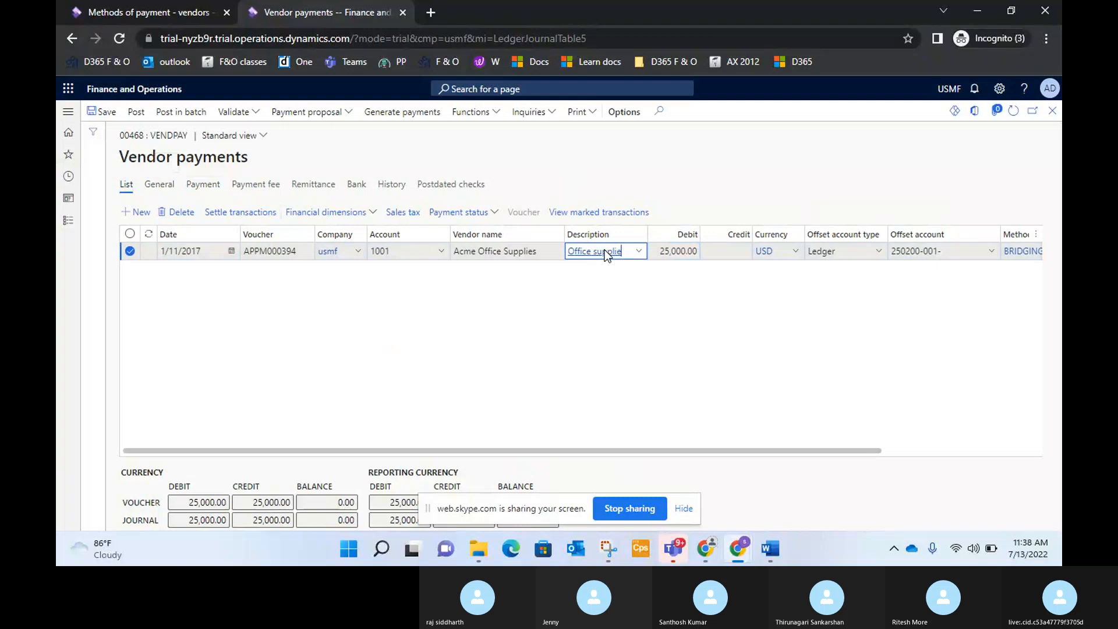
text(s)
click(781, 316)
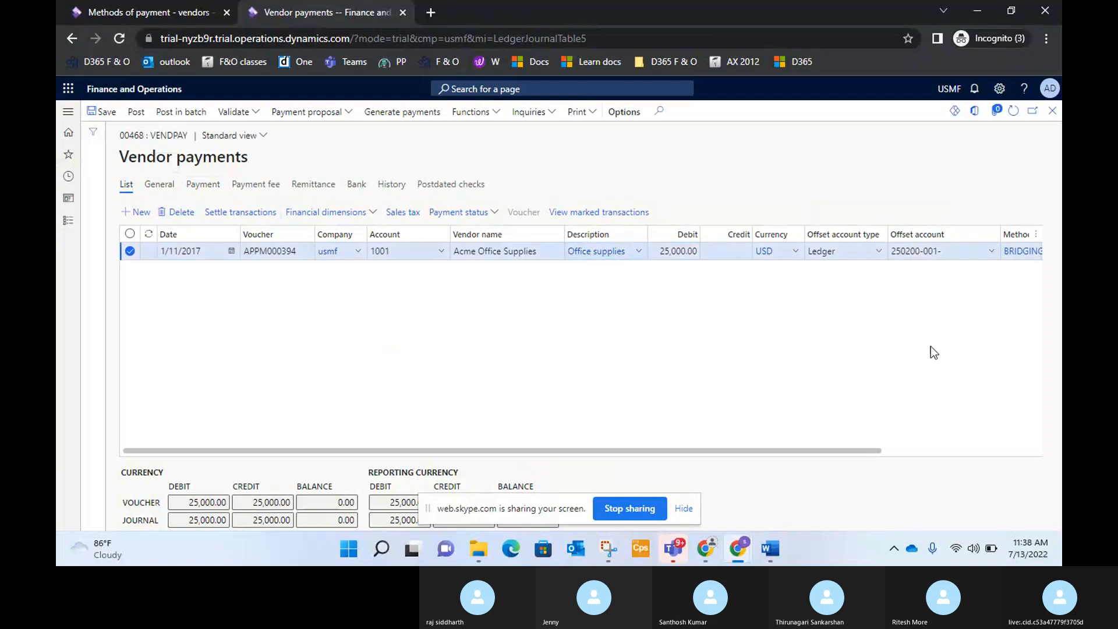
Examine the payment line's offset account and method of payment in the line list and payment details
drag(873, 452, 936, 452)
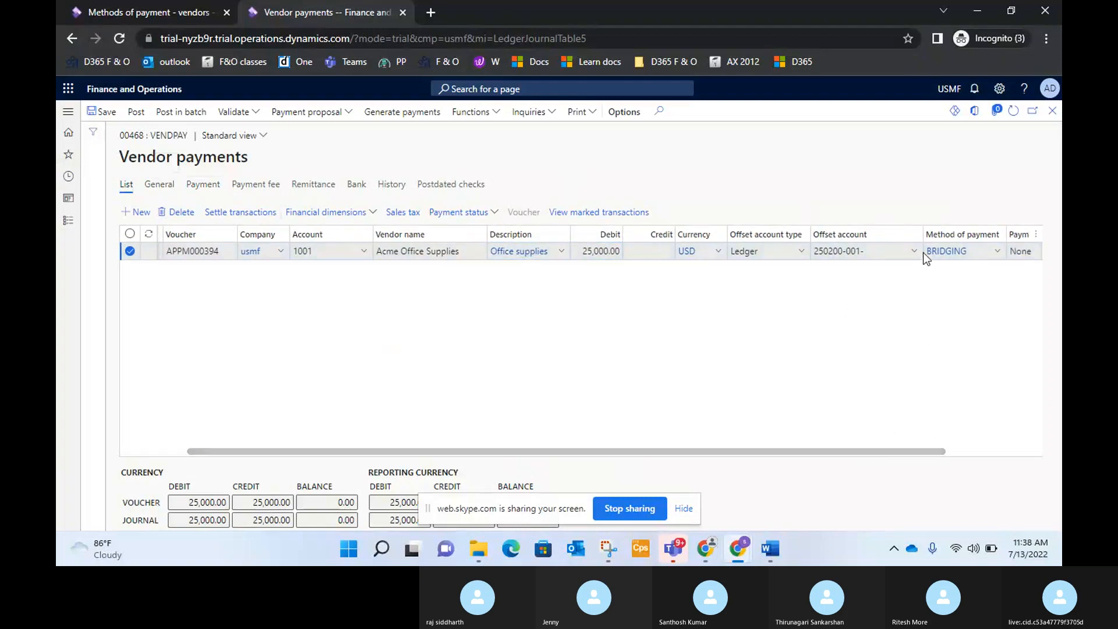
mouse_move(843, 259)
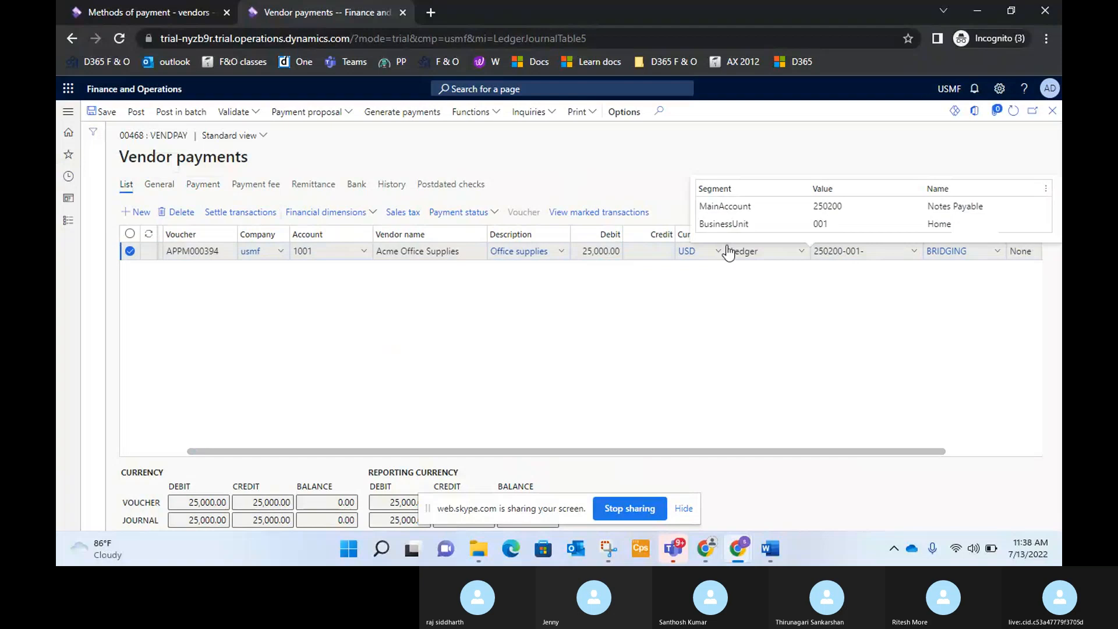
click(203, 184)
click(202, 226)
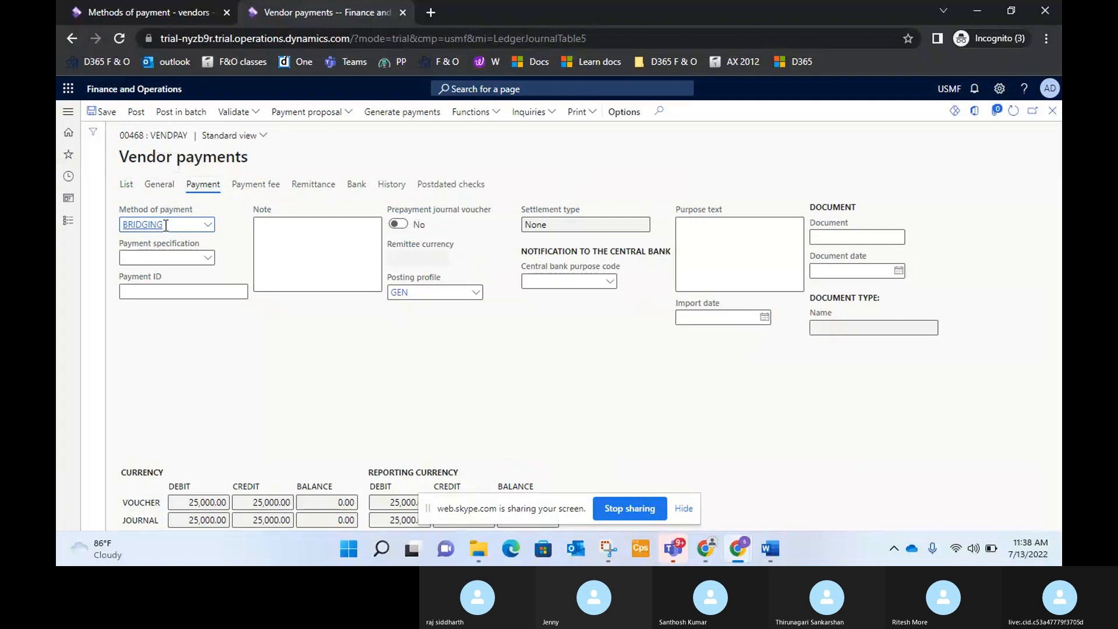
click(126, 184)
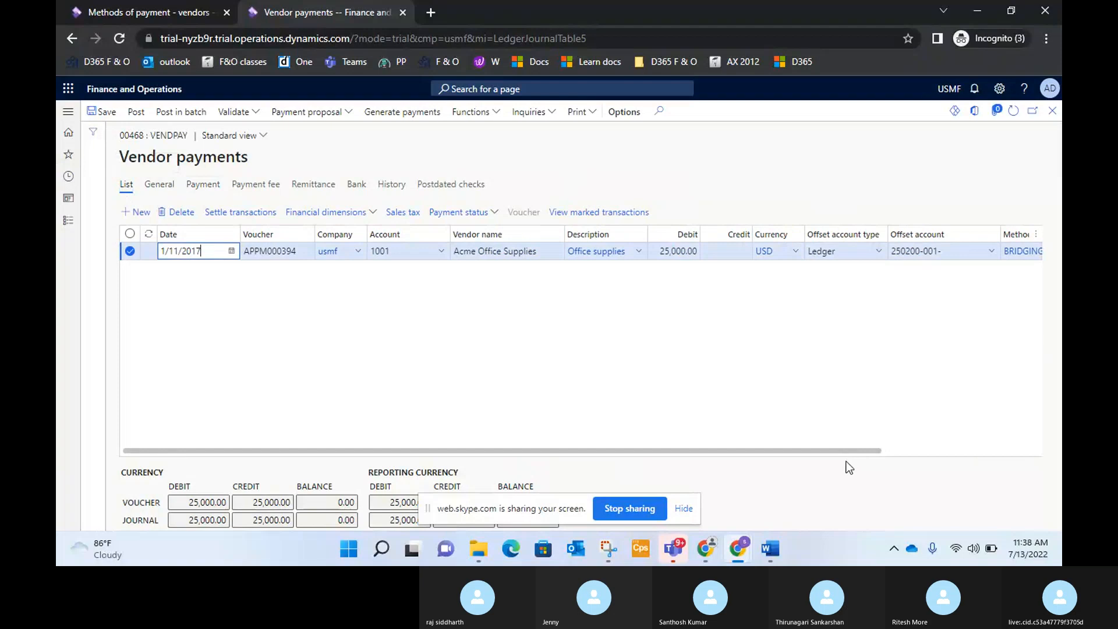
click(895, 452)
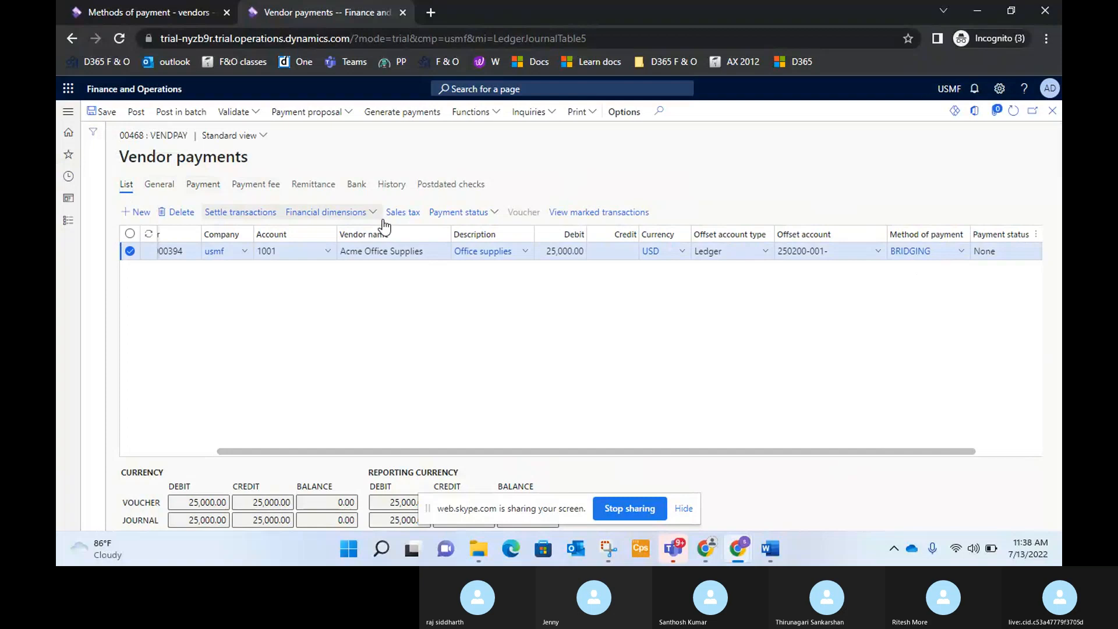
click(203, 184)
click(126, 184)
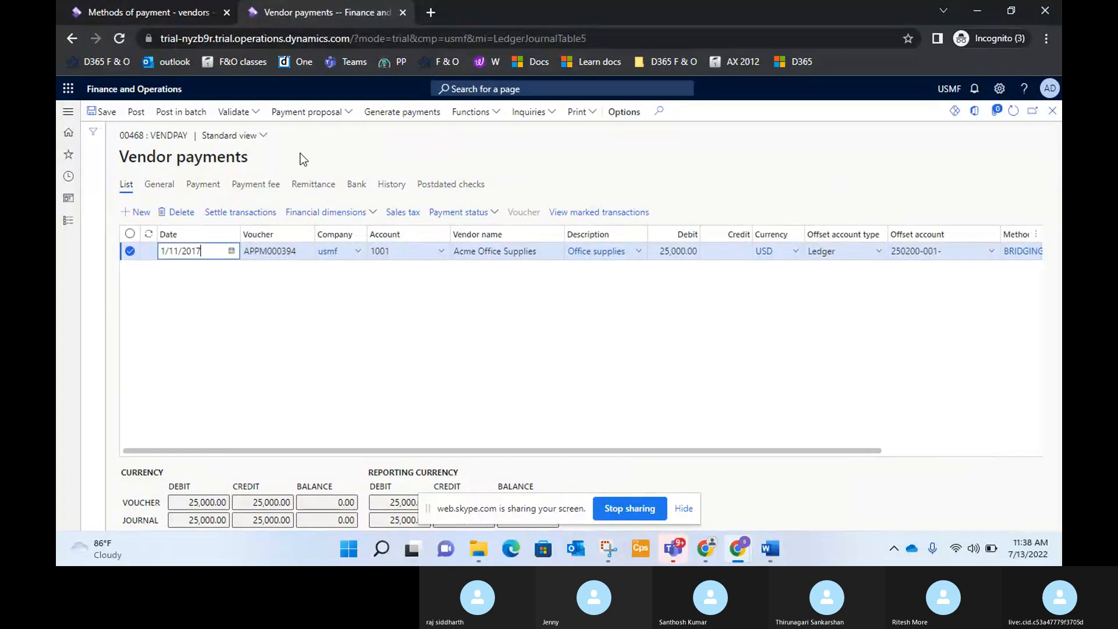
Validate and post vendor payment journal 00468 and check its voucher transactions
click(243, 114)
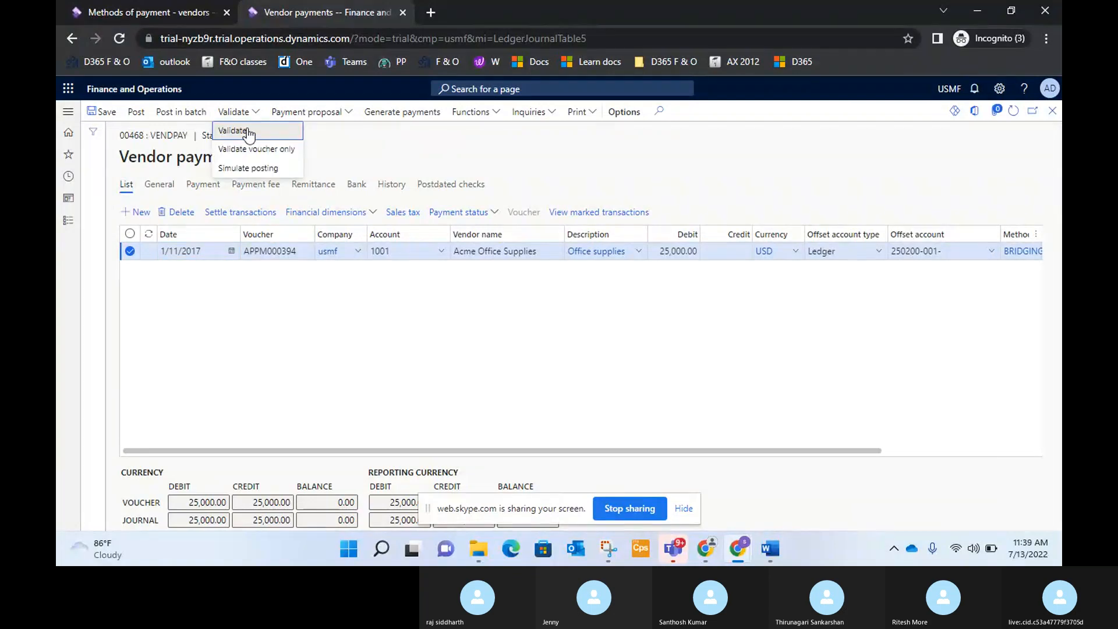
click(248, 132)
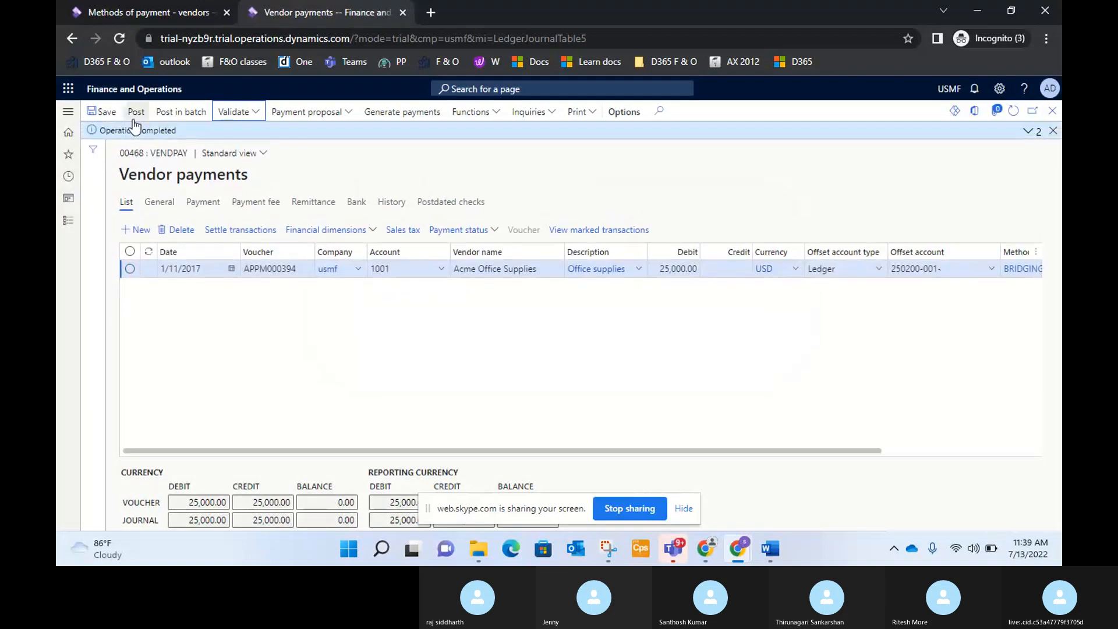
click(133, 116)
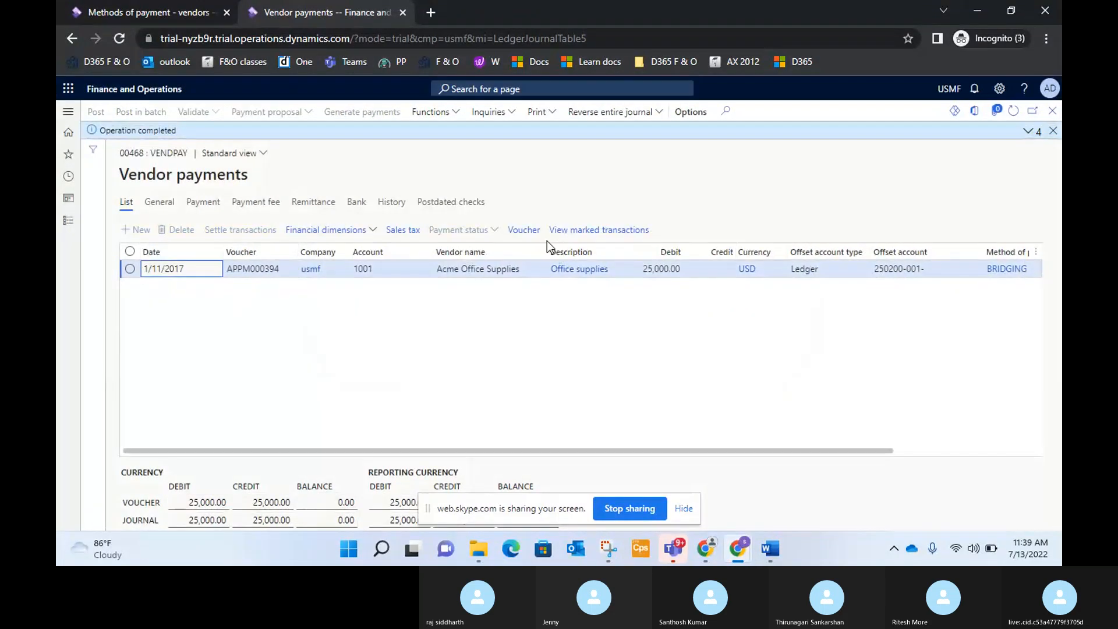
click(527, 231)
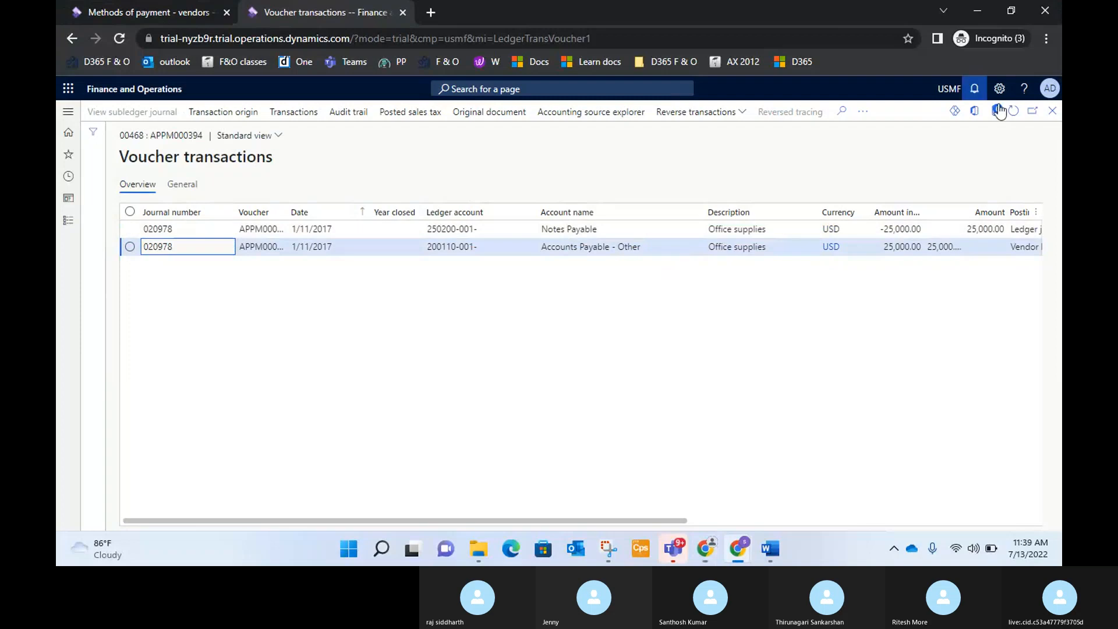
click(1054, 112)
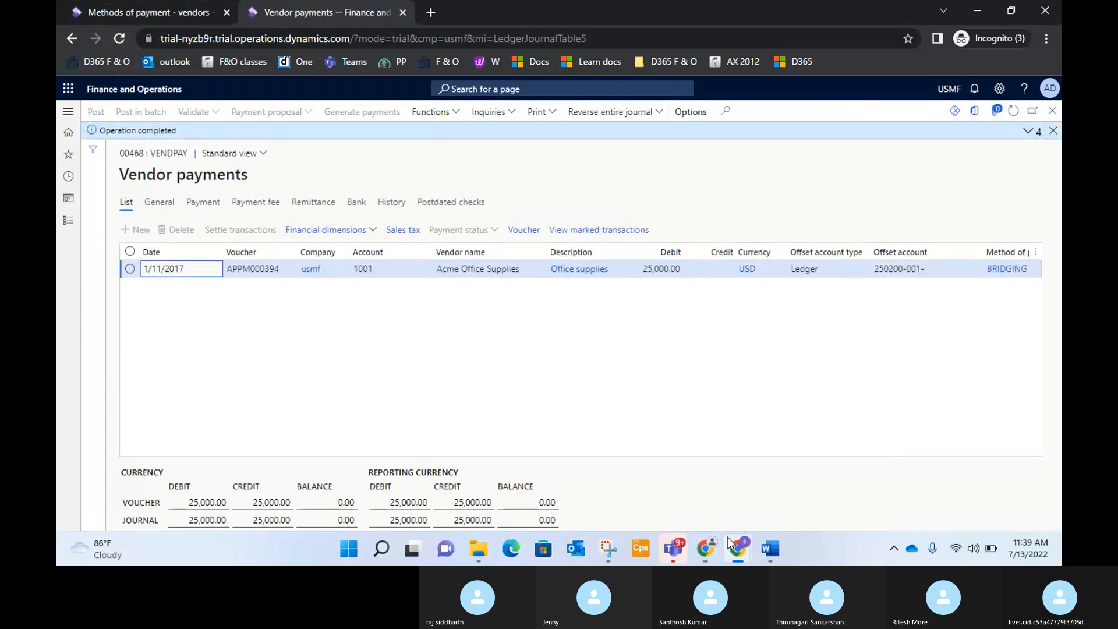
Switch to the Word training notes and add the line "Once payment confirmation is received from bank" below the bridging entry
mouse_move(770, 548)
click(770, 477)
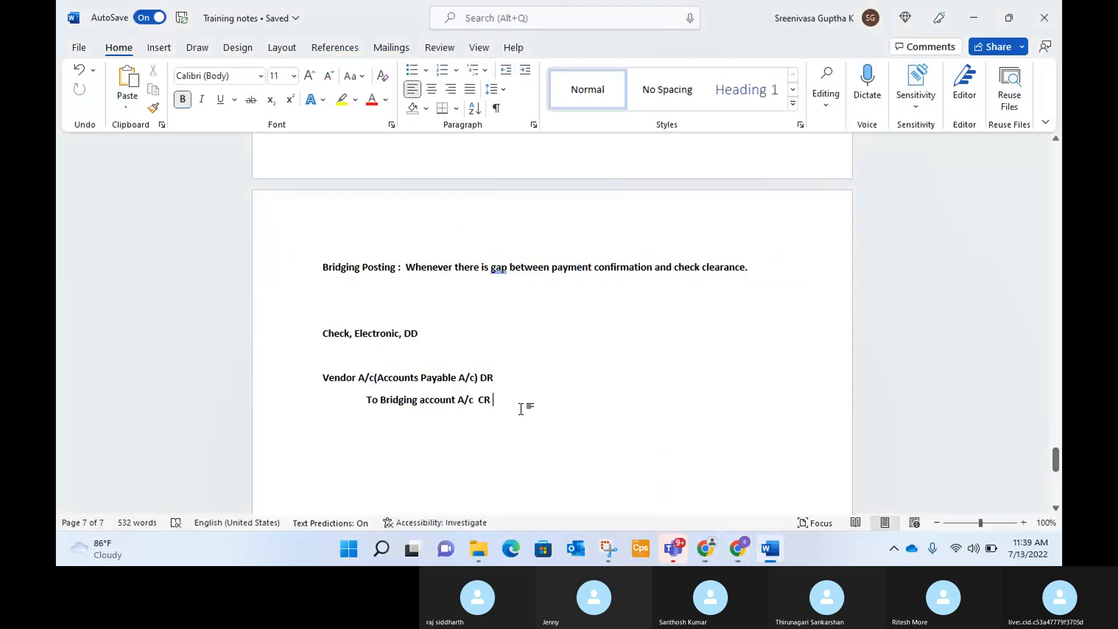
key(Return)
key(Return)
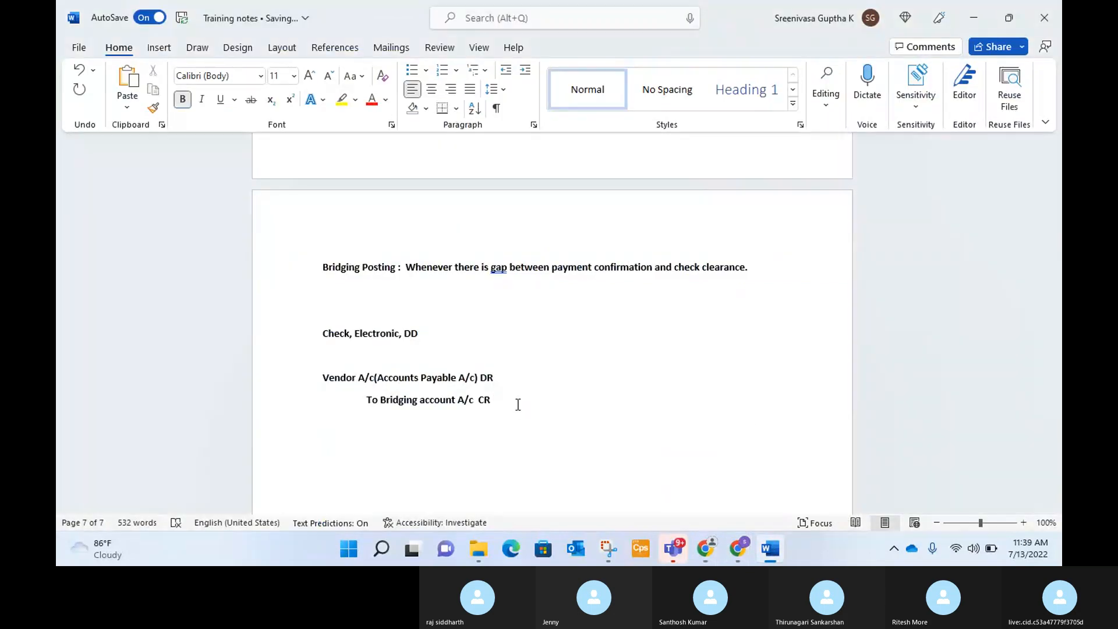
text(Once pay)
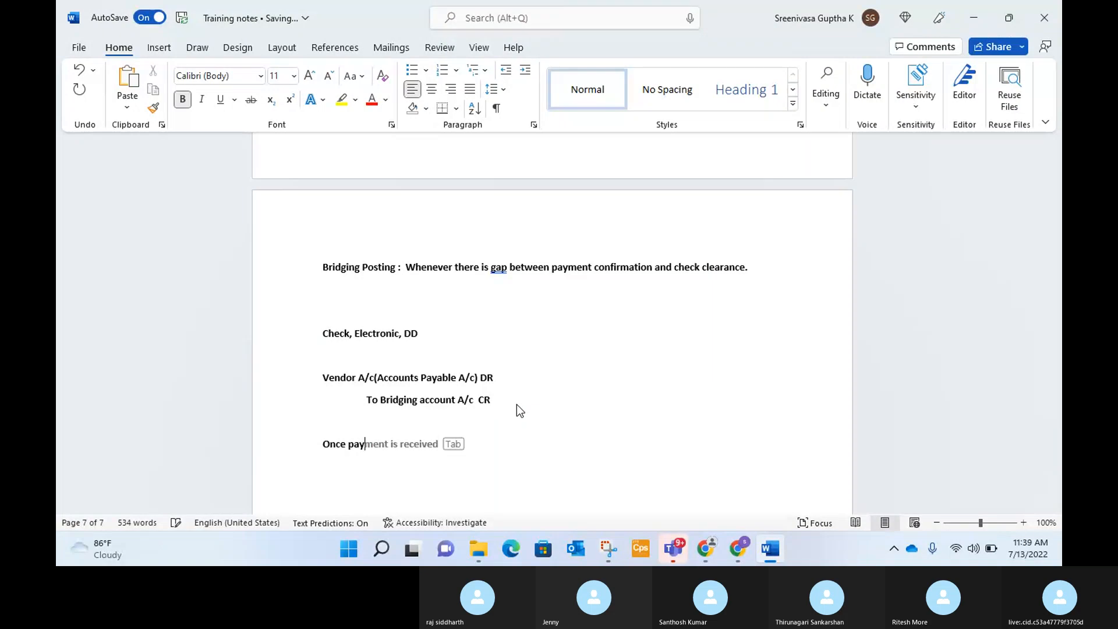
text(ment con)
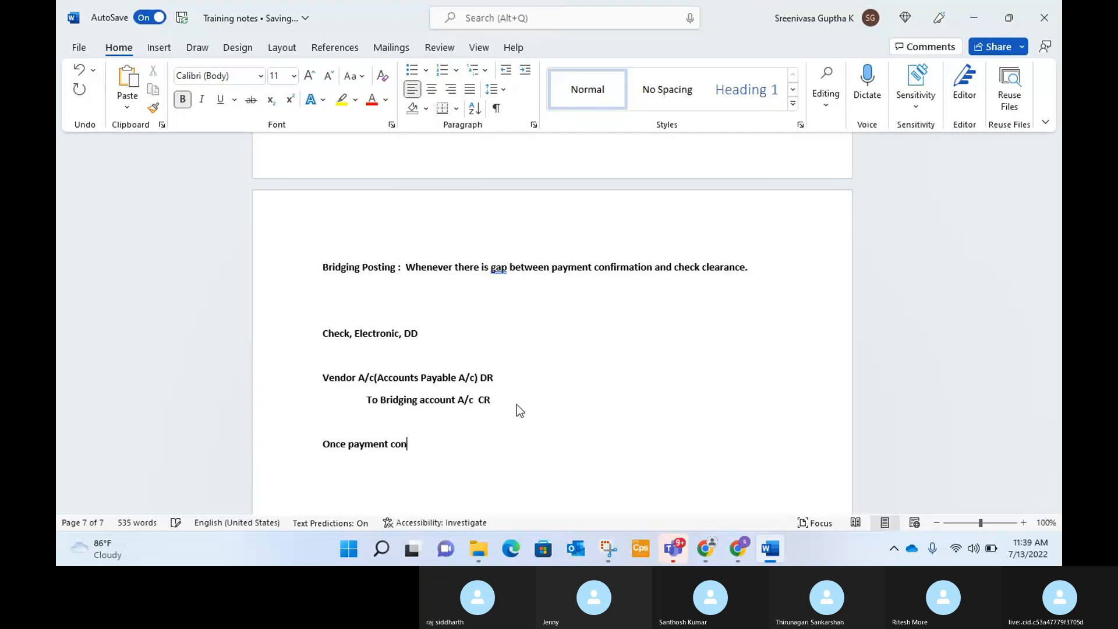
text(firmation is received from bank)
key(Return)
Add the line "Reverse the bridging payment journal" below the payment confirmation note
text(Reverse the )
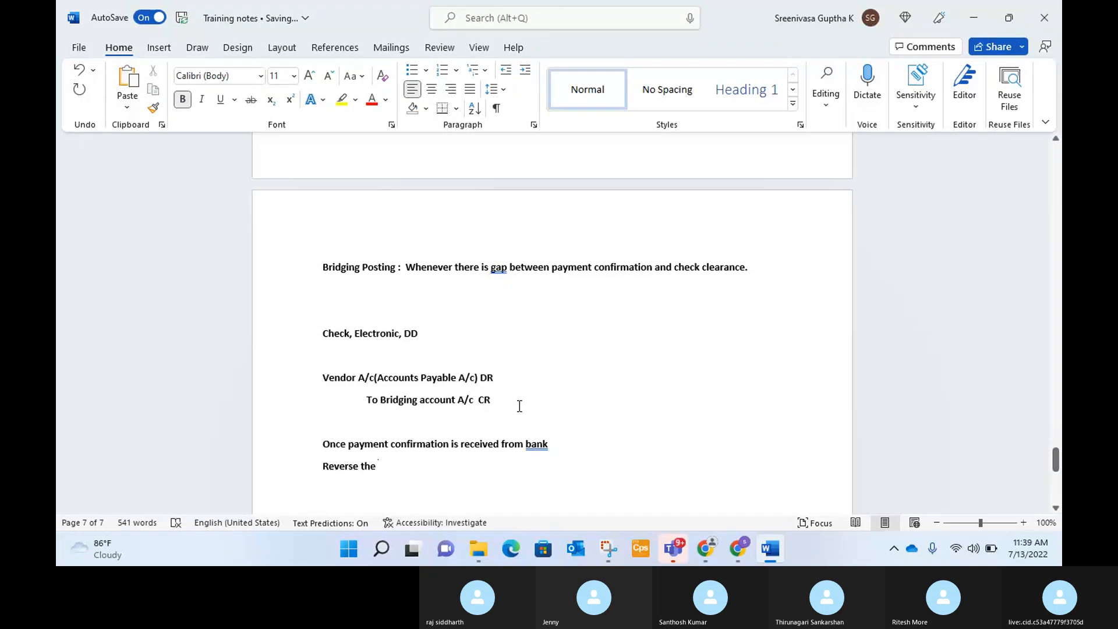
text(payment)
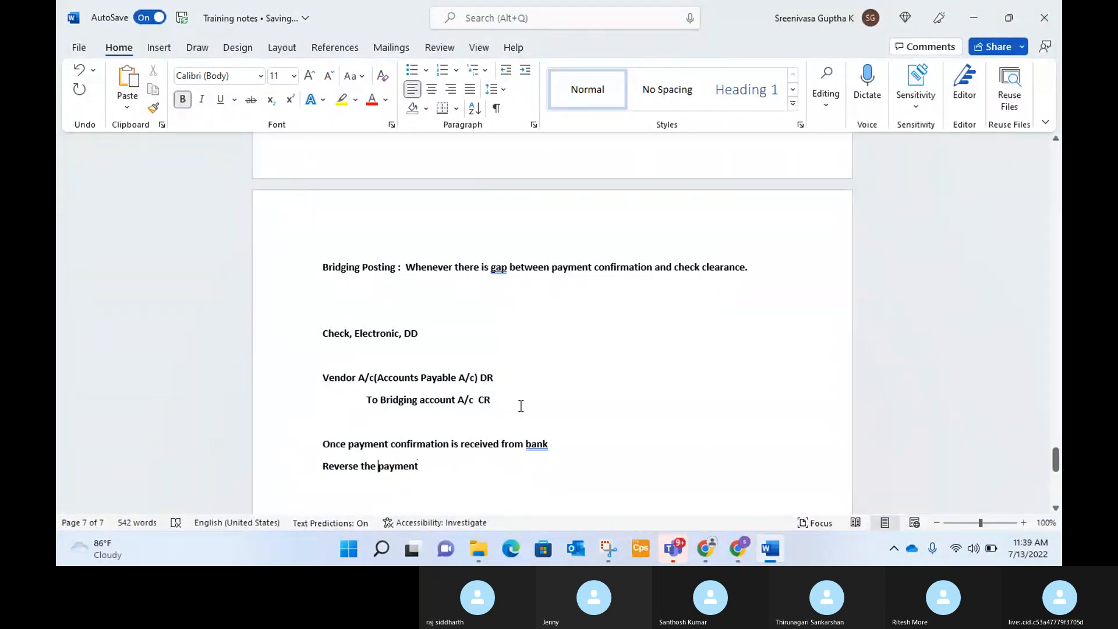
key(ctrl+Left)
text(bridgin)
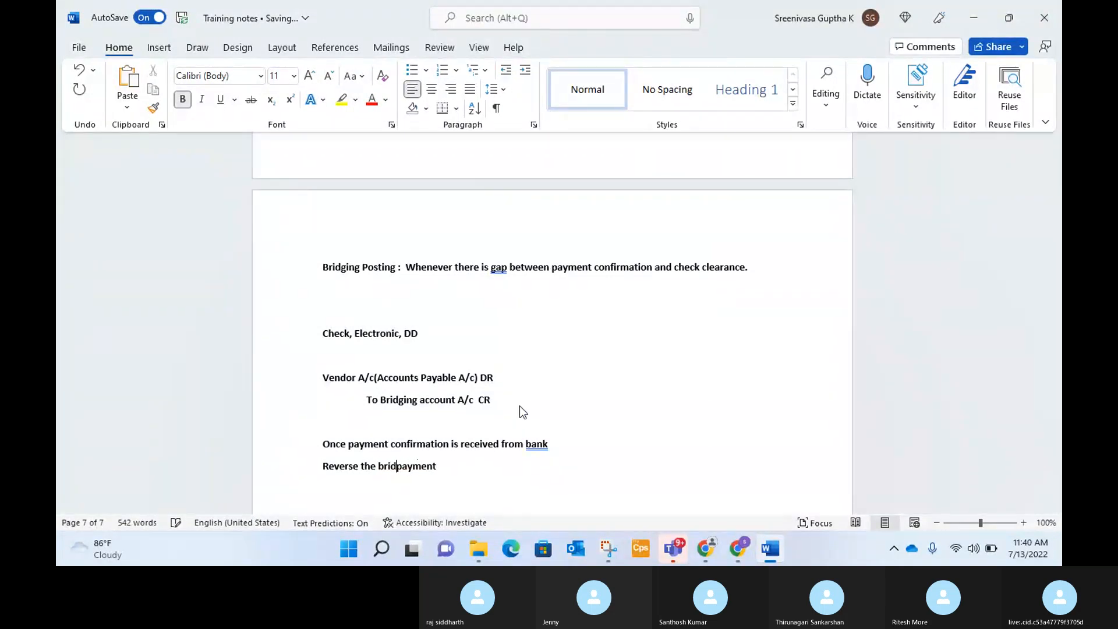
text(g)
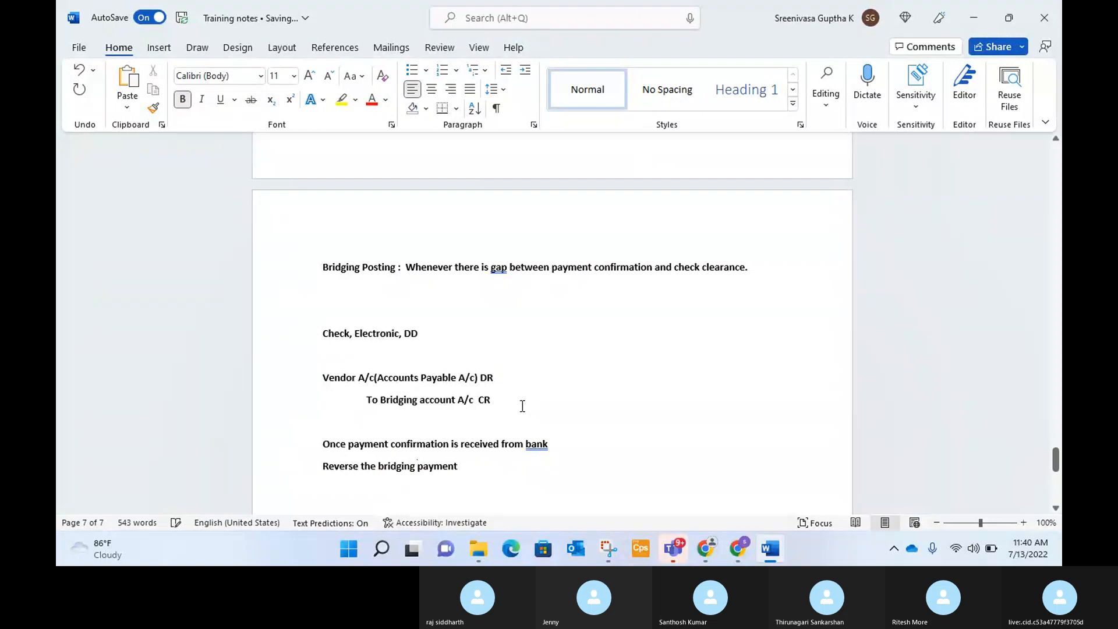
key(End)
text(journal)
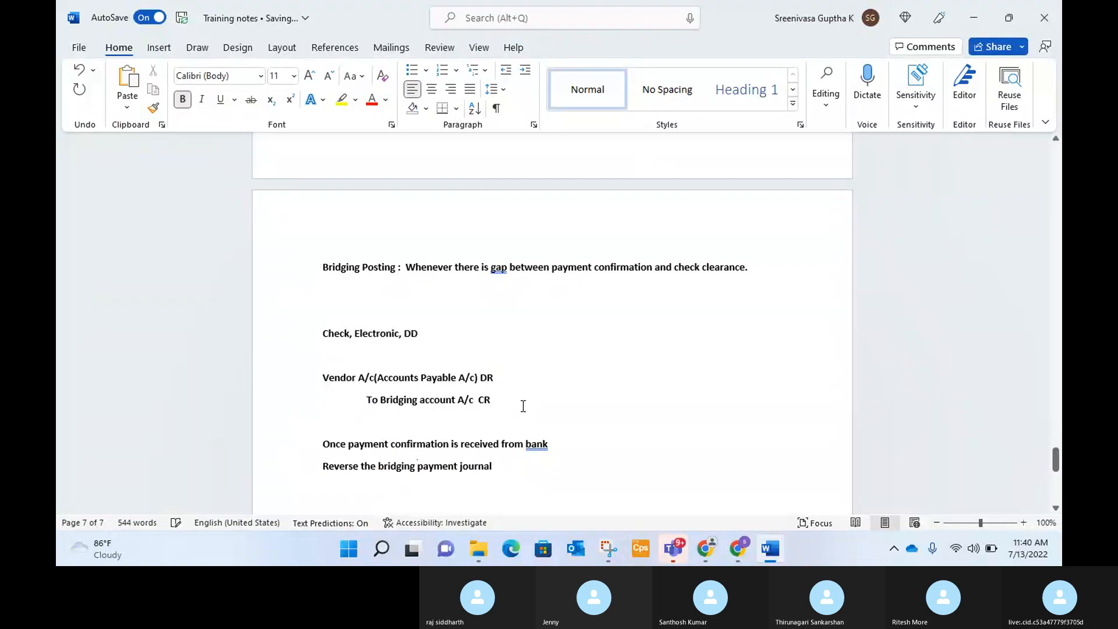
key(Return)
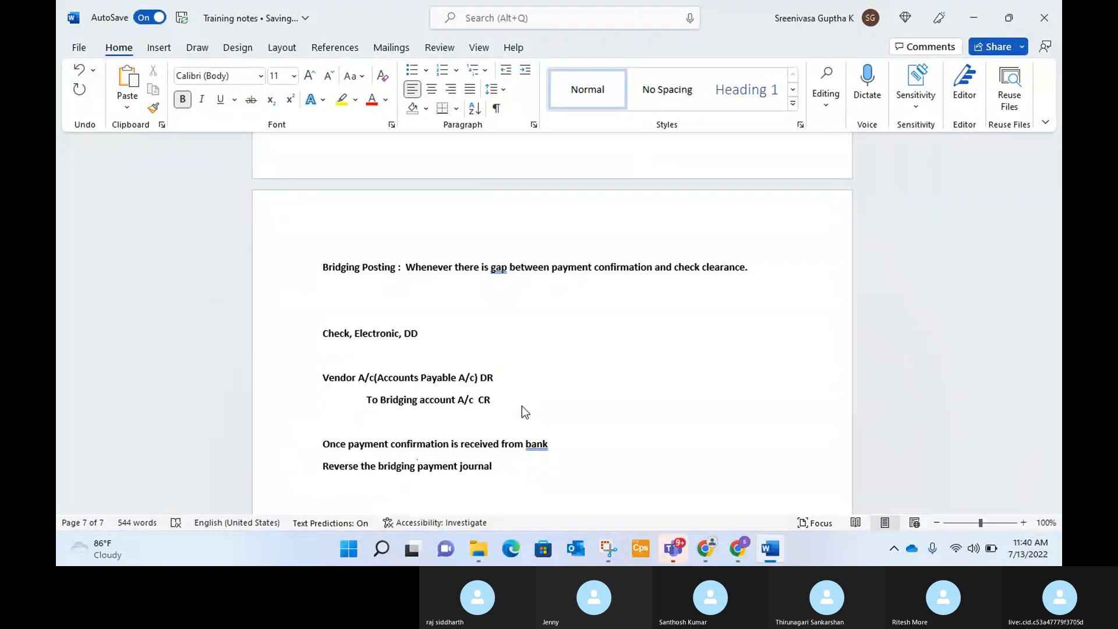
Write the reversal entry at the end of the notes as "Bridging A/c Dr" and, on an indented line, "To Bank A/c Cr"
scroll(526, 407, down, 1)
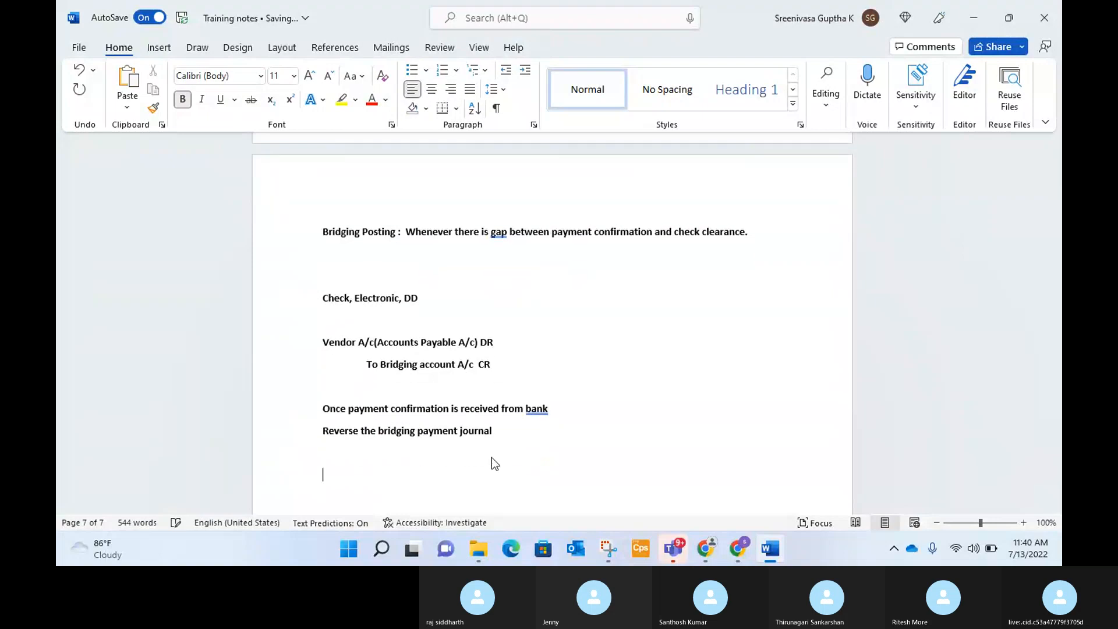
text(Bridging A.)
key(BackSpace)
text(/c  Dr)
key(Return)
text(TO)
key(BackSpace)
key(BackSpace)
text(p)
key(BackSpace)
key(BackSpace)
text(o Bank)
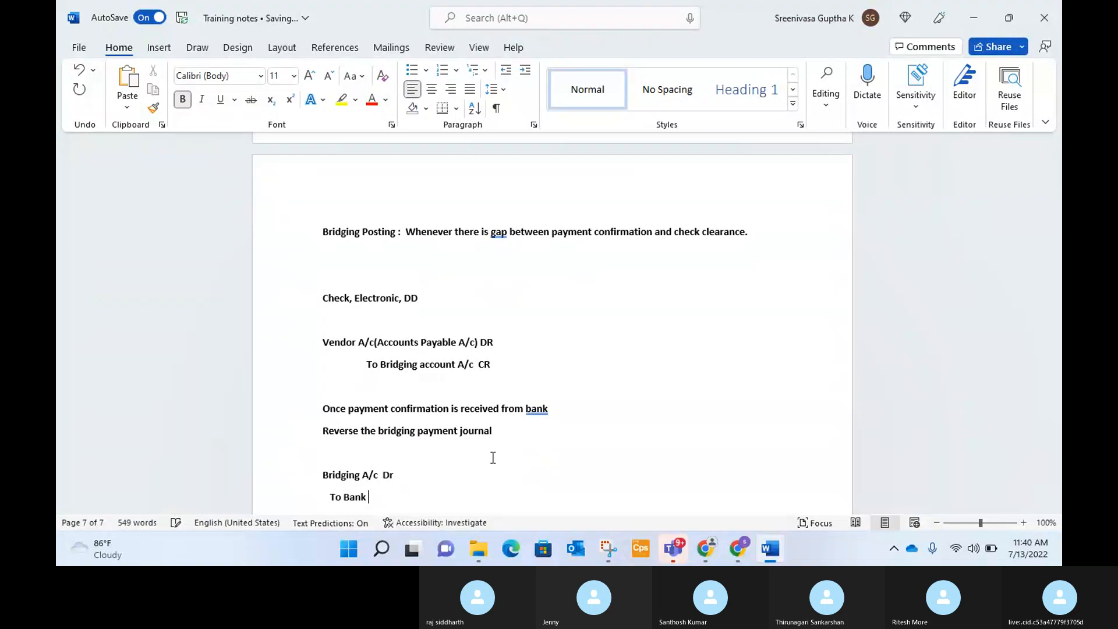
text( A/c  Cr)
scroll(492, 457, down, 2)
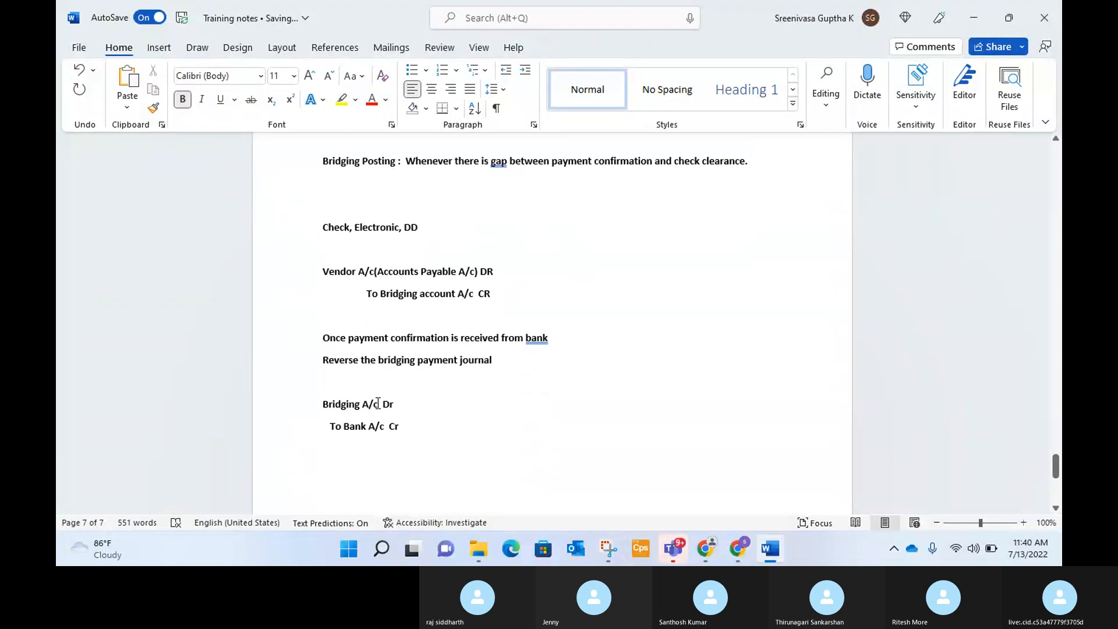
Append "( General Journal" to the "Reverse the bridging payment journal" line in the notes
key(alt+Tab)
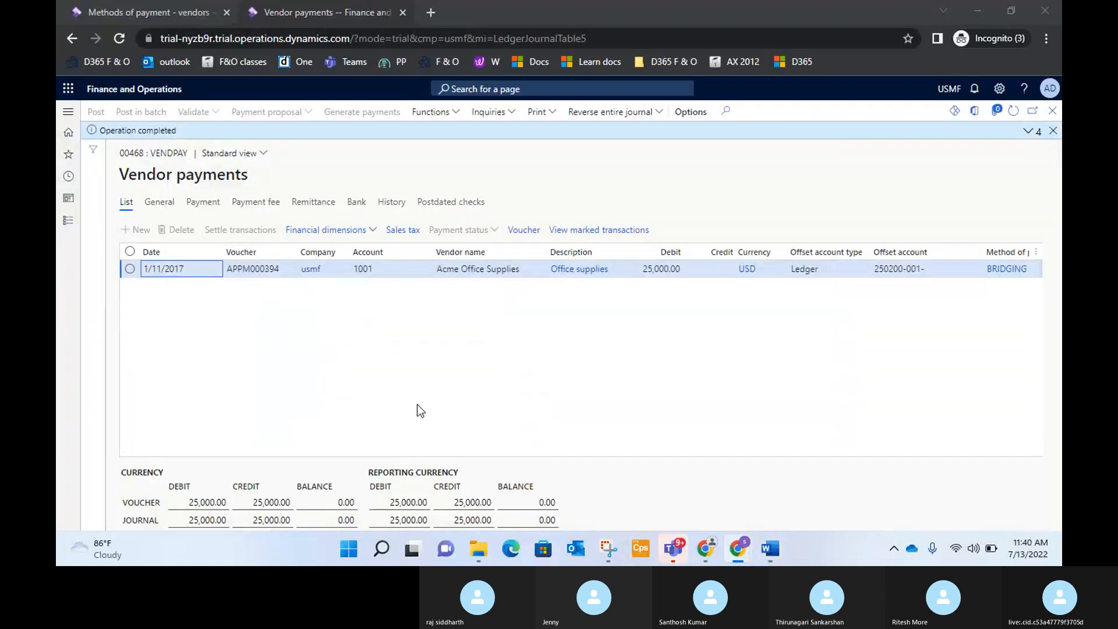
key(alt+Tab)
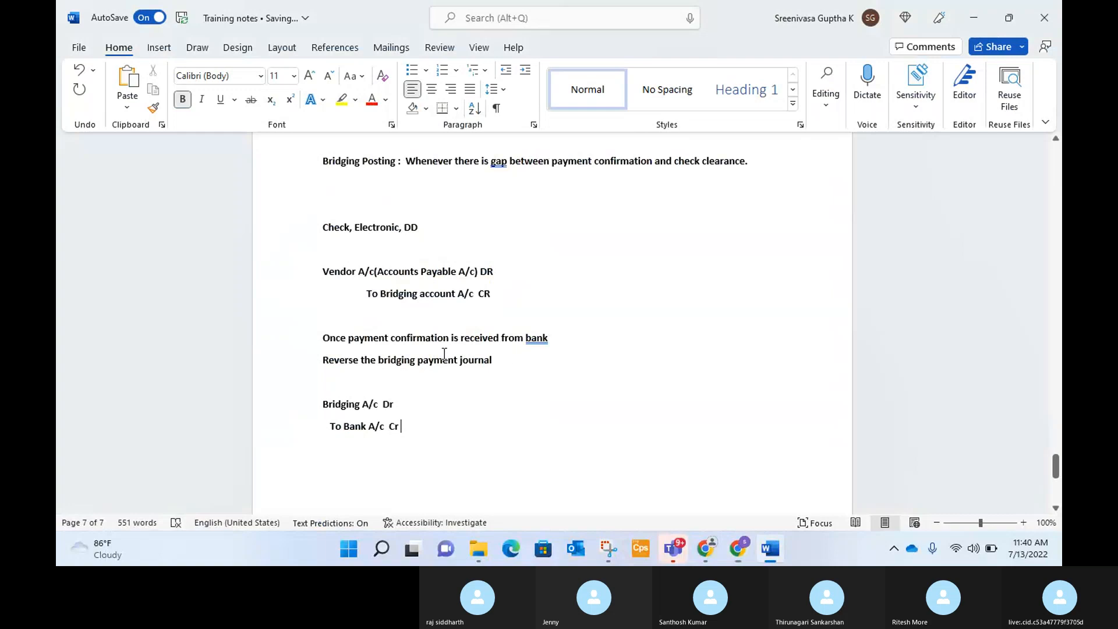
click(515, 362)
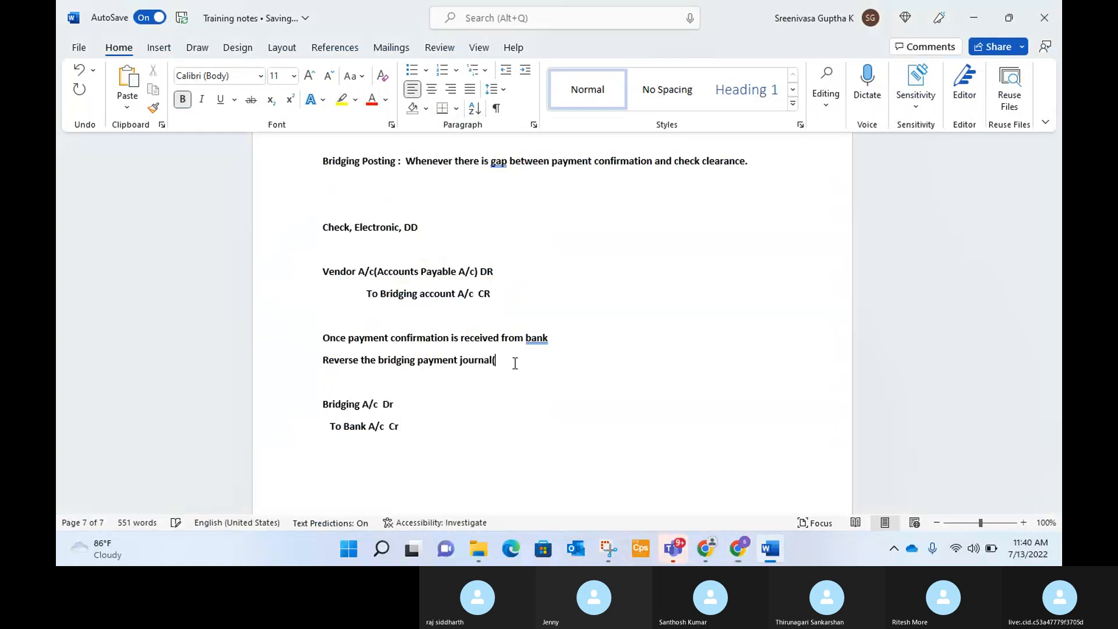
text(( General Journal)
Switch to Dynamics 365 Finance and Operations and open the General journals list in the General ledger module
key(alt+Tab)
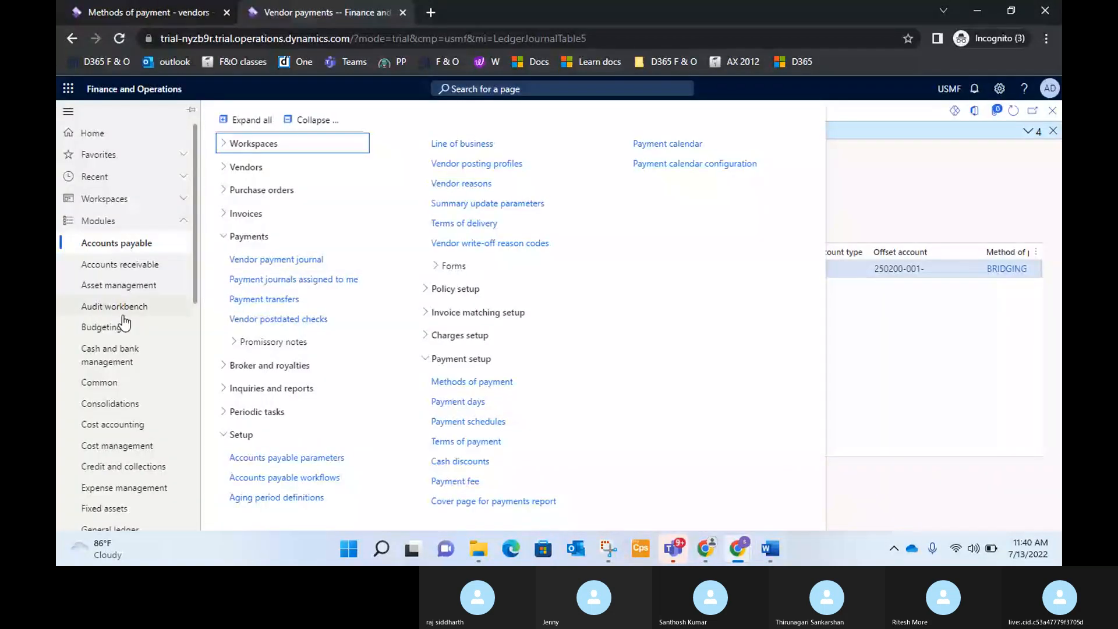
scroll(120, 319, down, 5)
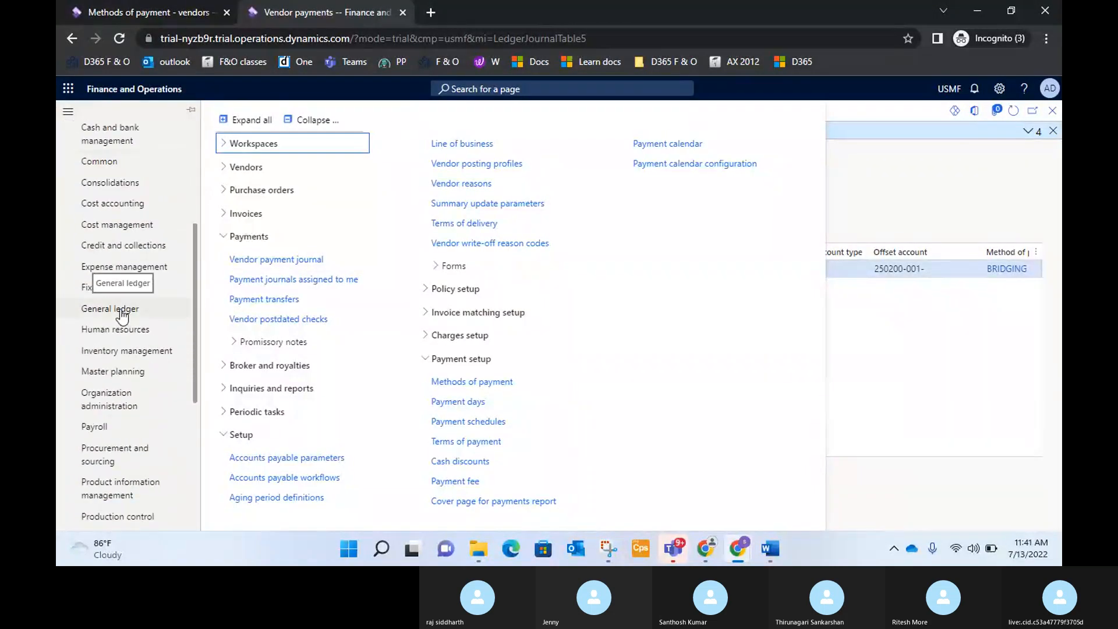
click(122, 315)
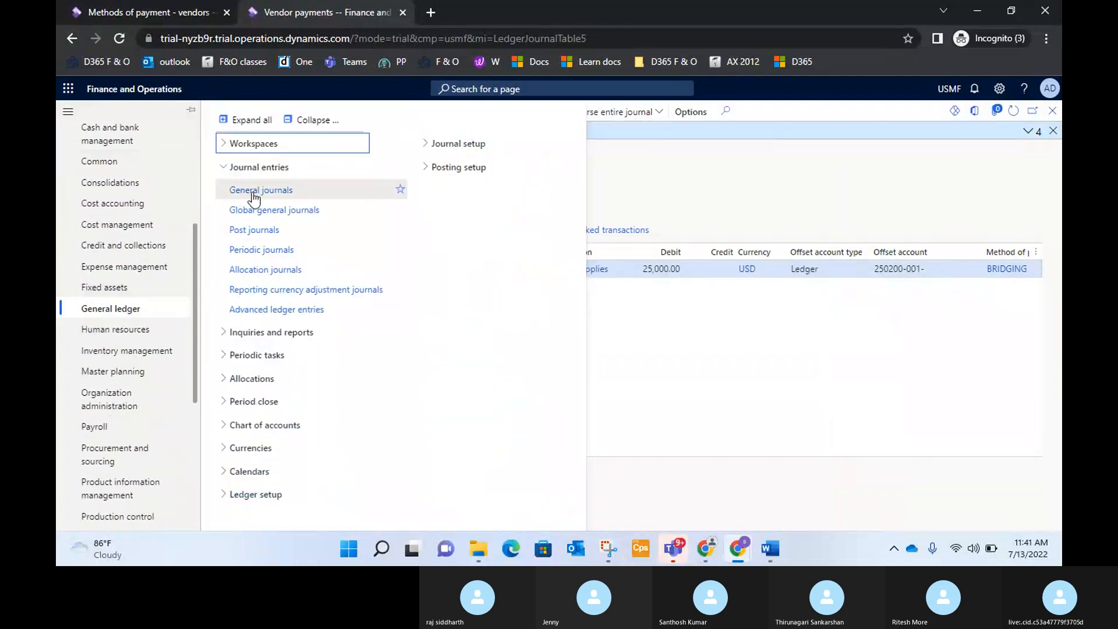
drag(249, 194, 383, 111)
click(306, 120)
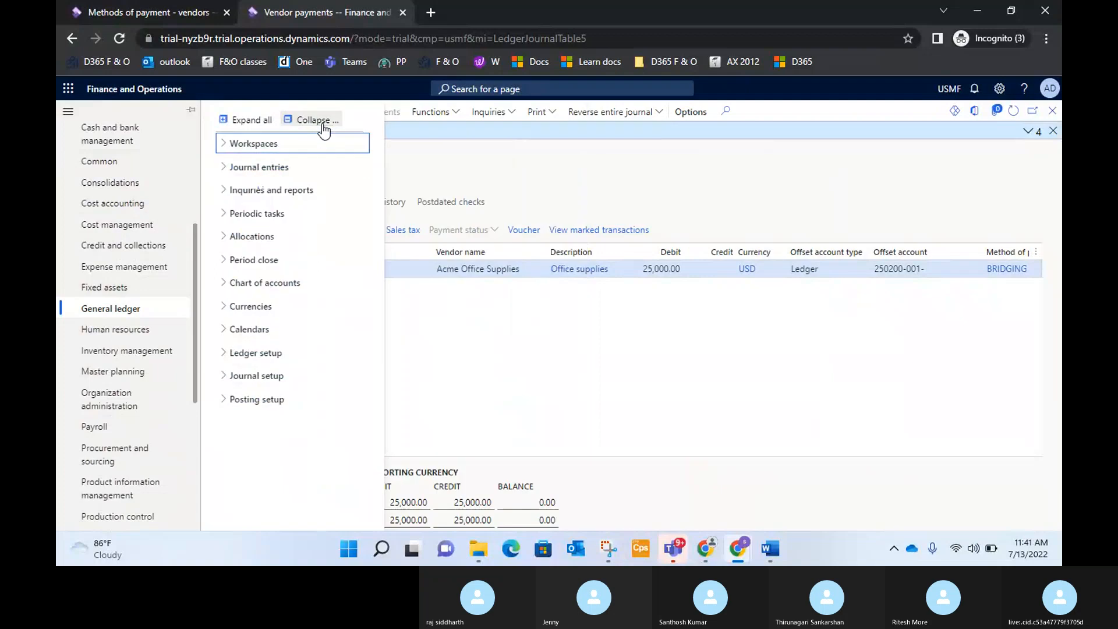
click(225, 174)
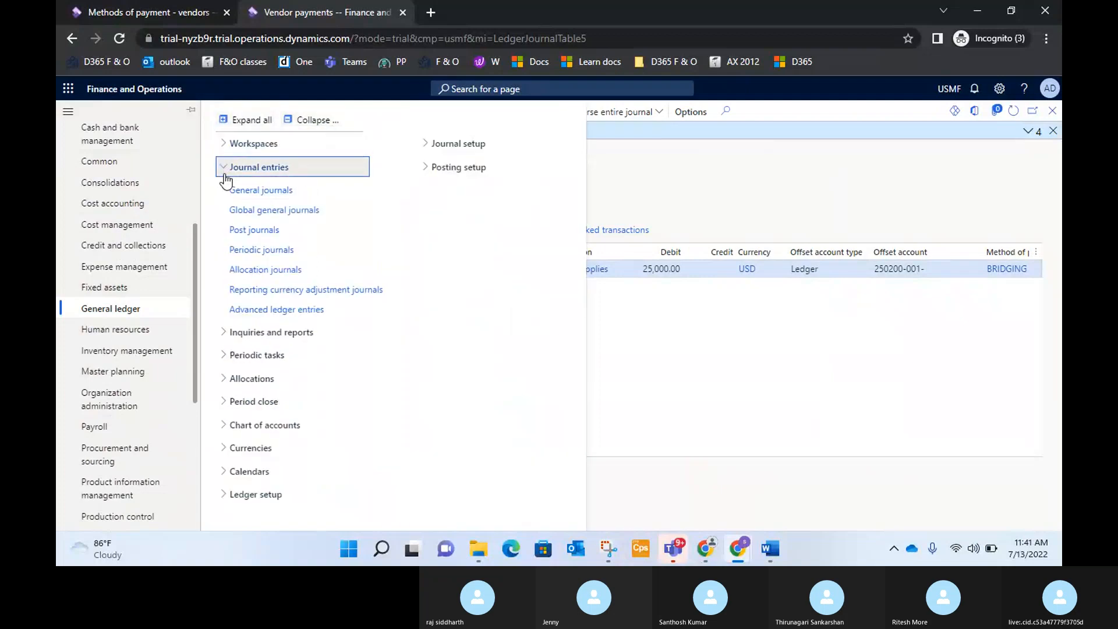
click(262, 191)
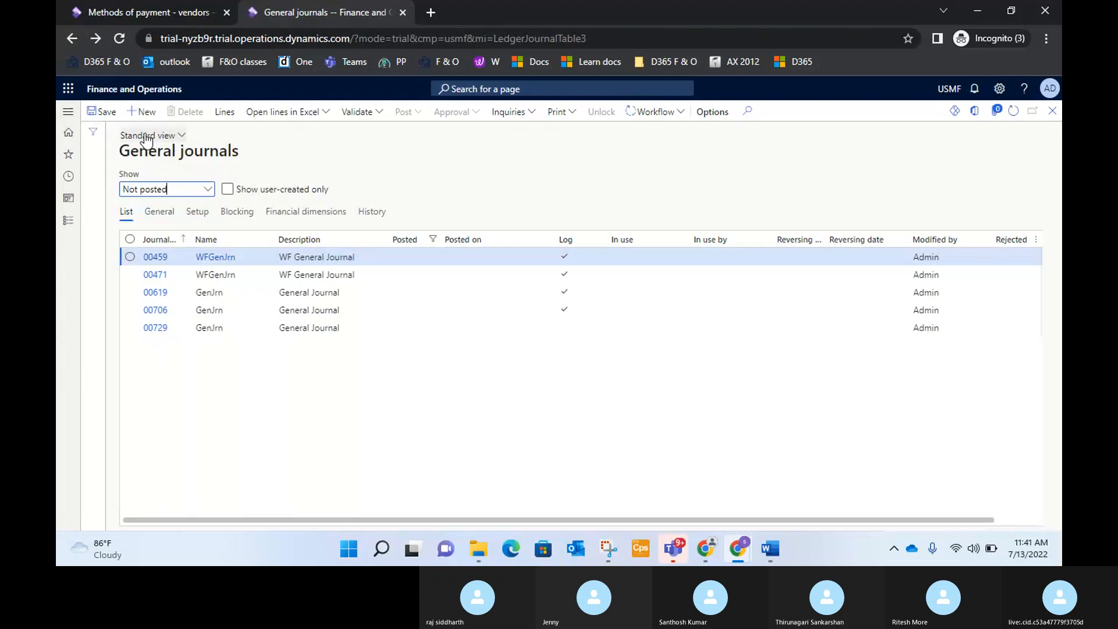
Create a new general journal with the name GenJrn and open its journal lines
click(144, 113)
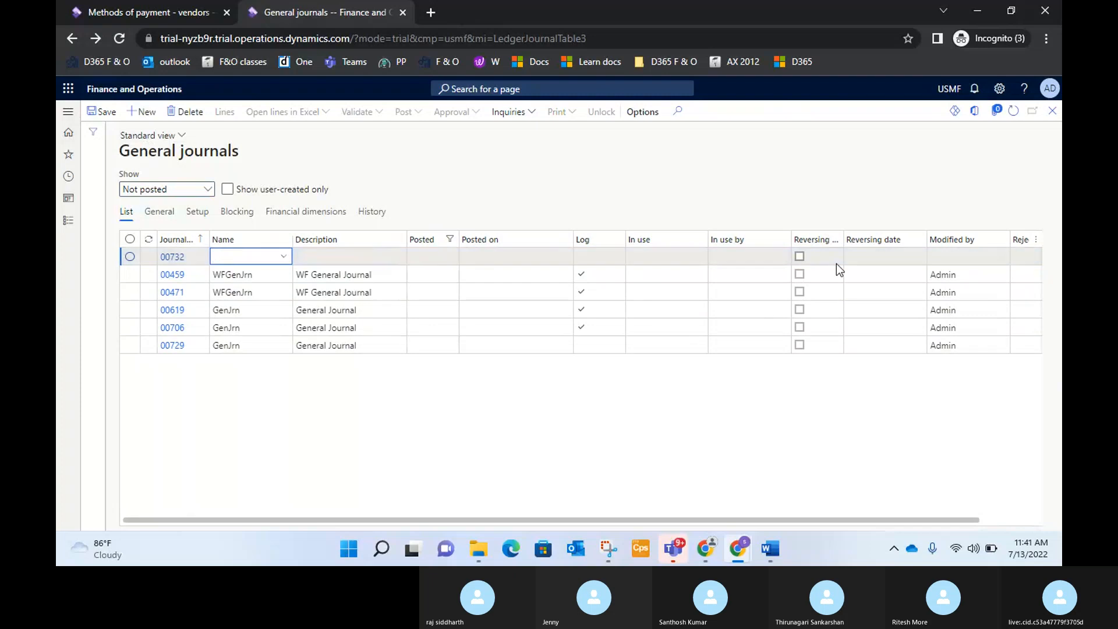
click(285, 258)
click(285, 256)
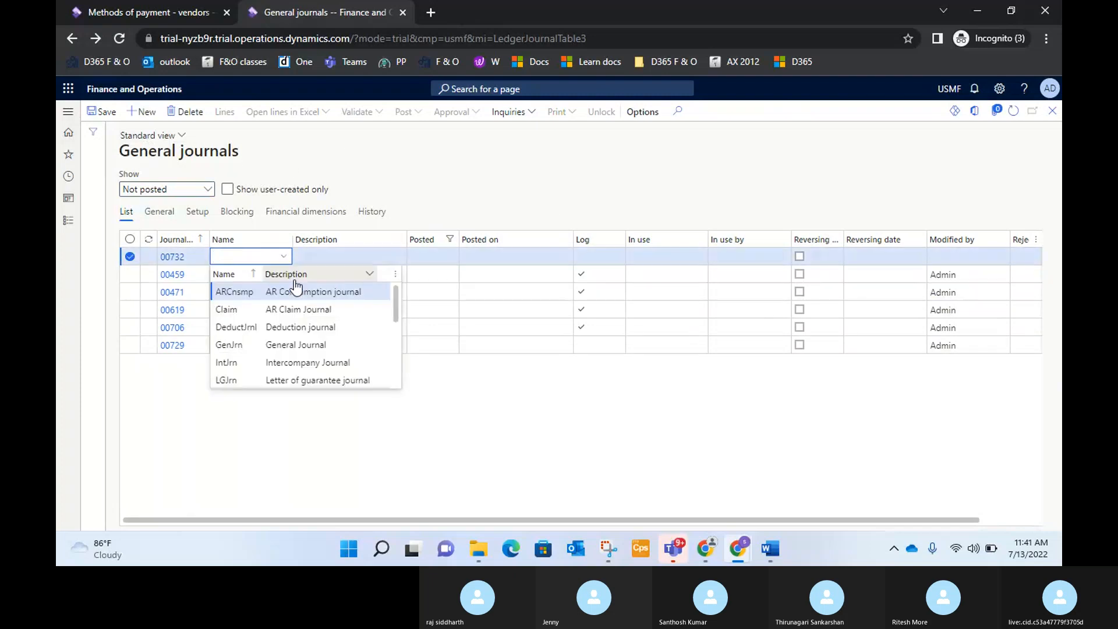
click(326, 346)
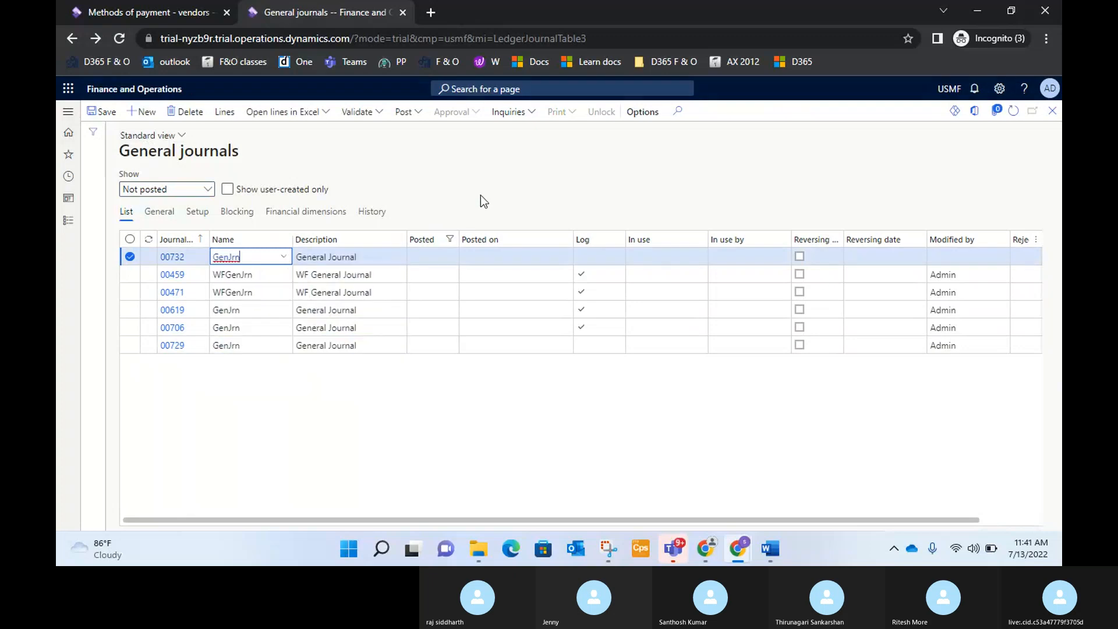
click(231, 112)
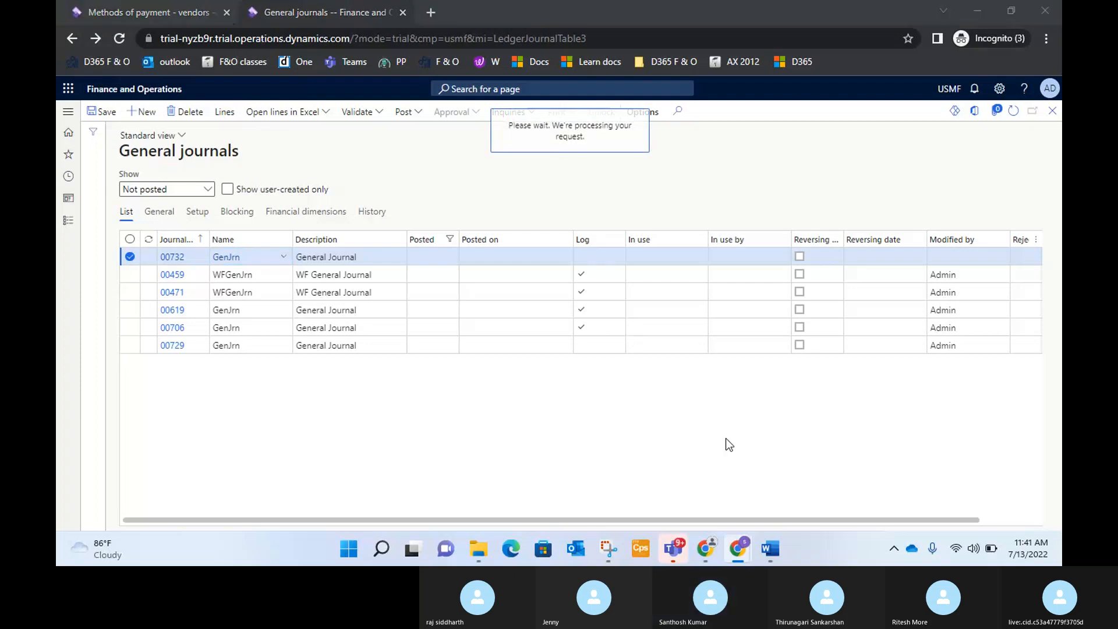
key(alt+Tab)
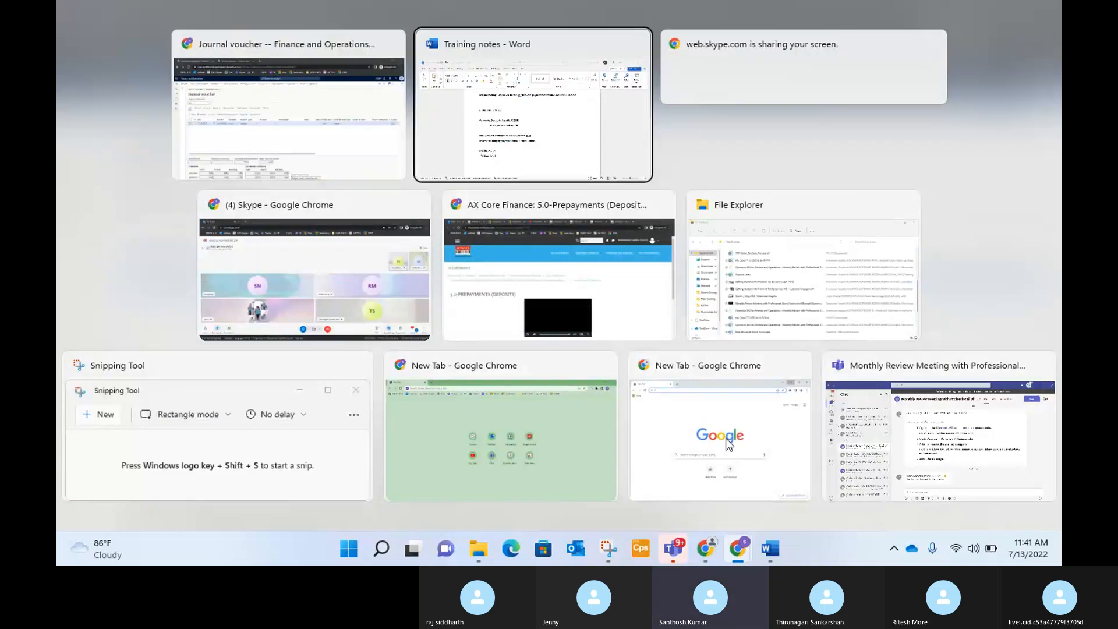
key(Left)
key(Down)
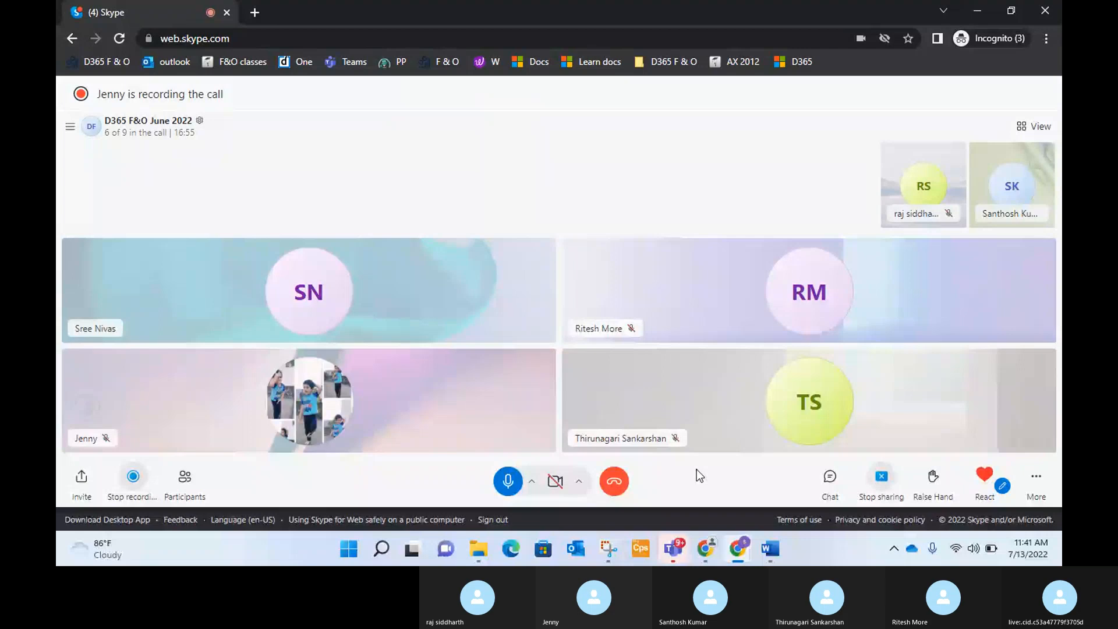
key(alt+Tab)
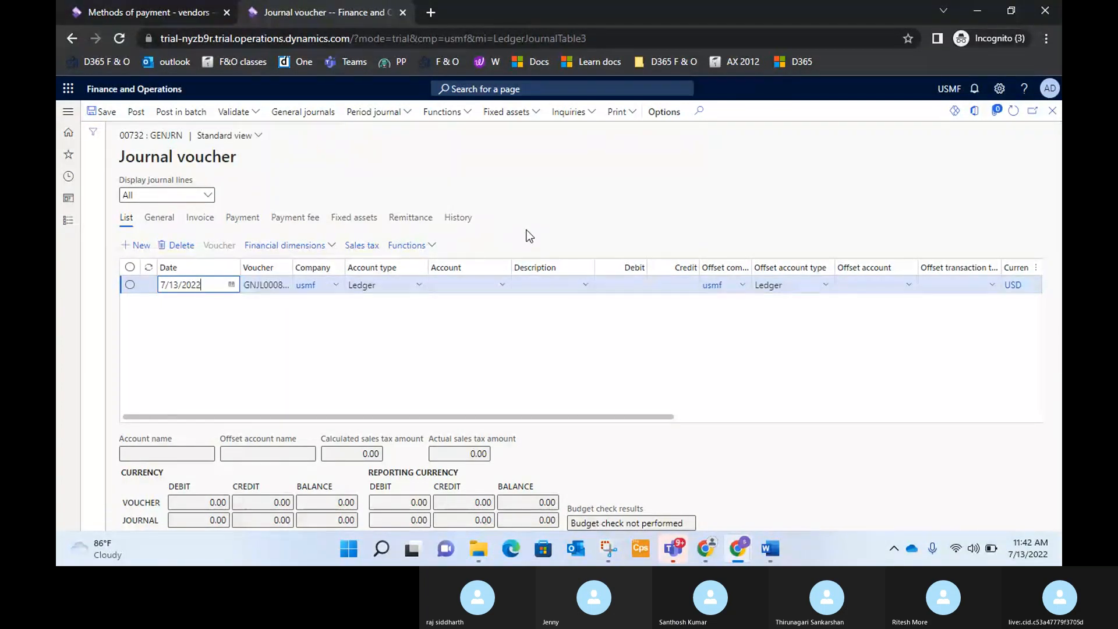
click(504, 289)
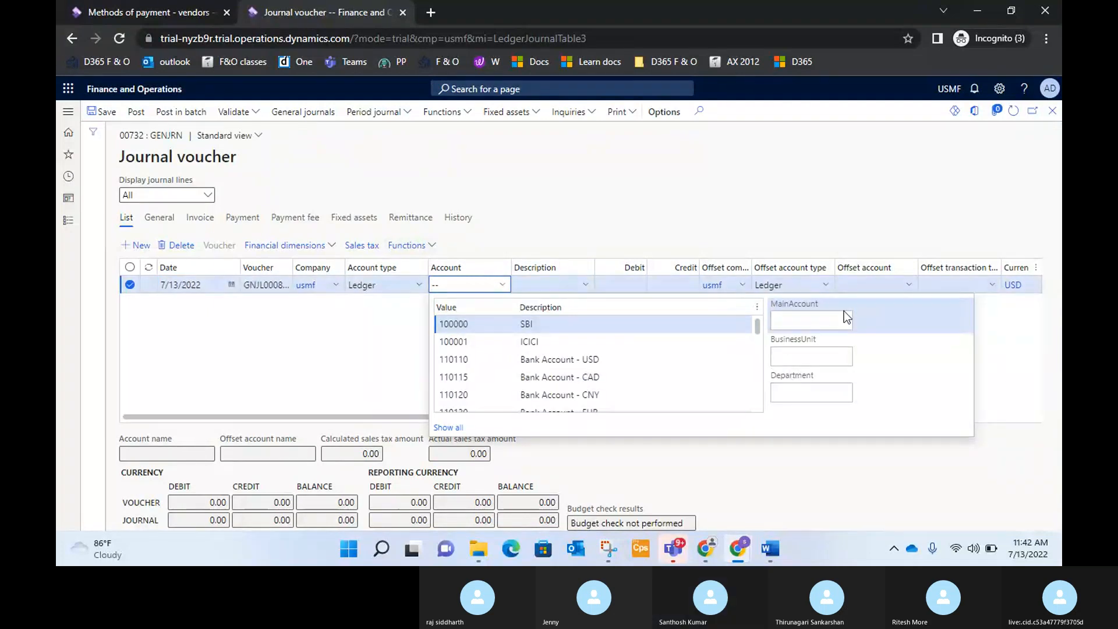
click(793, 326)
click(737, 183)
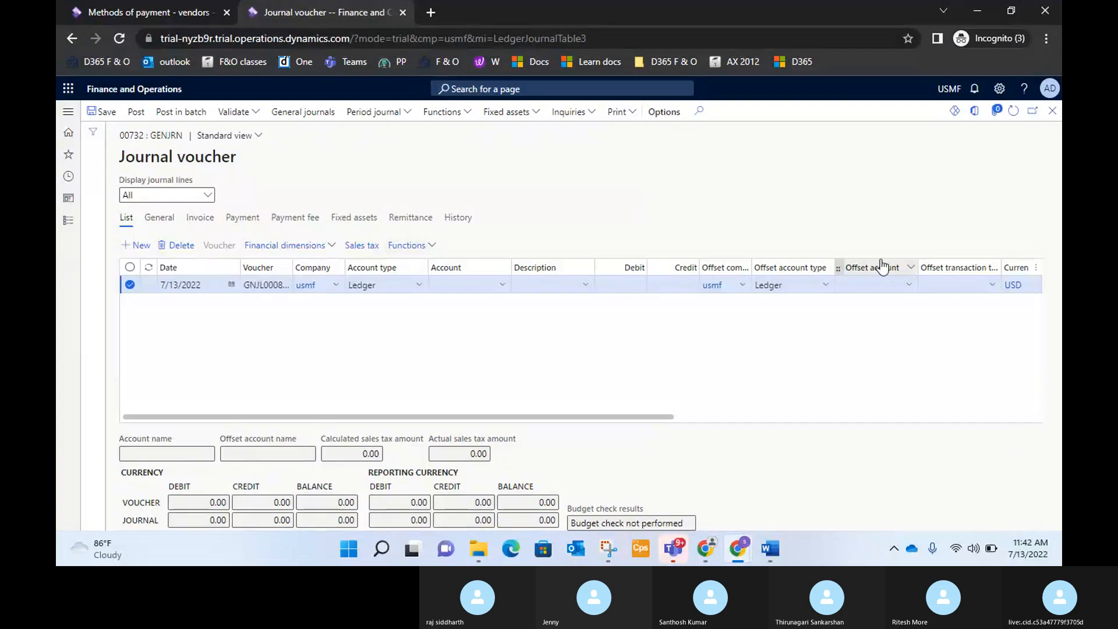
click(473, 118)
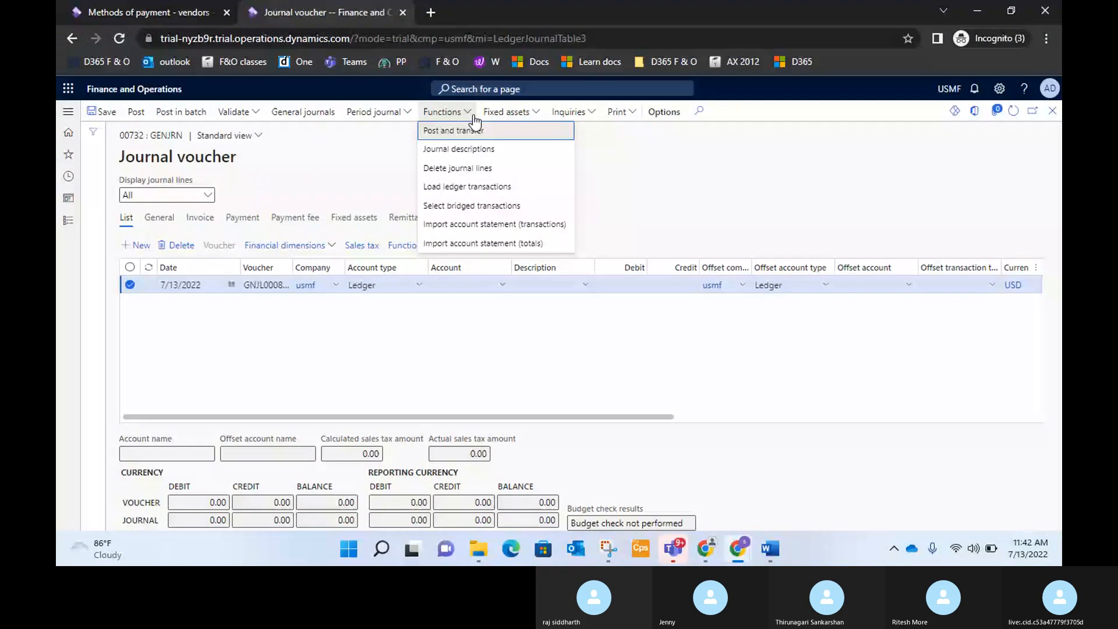
key(alt+Tab)
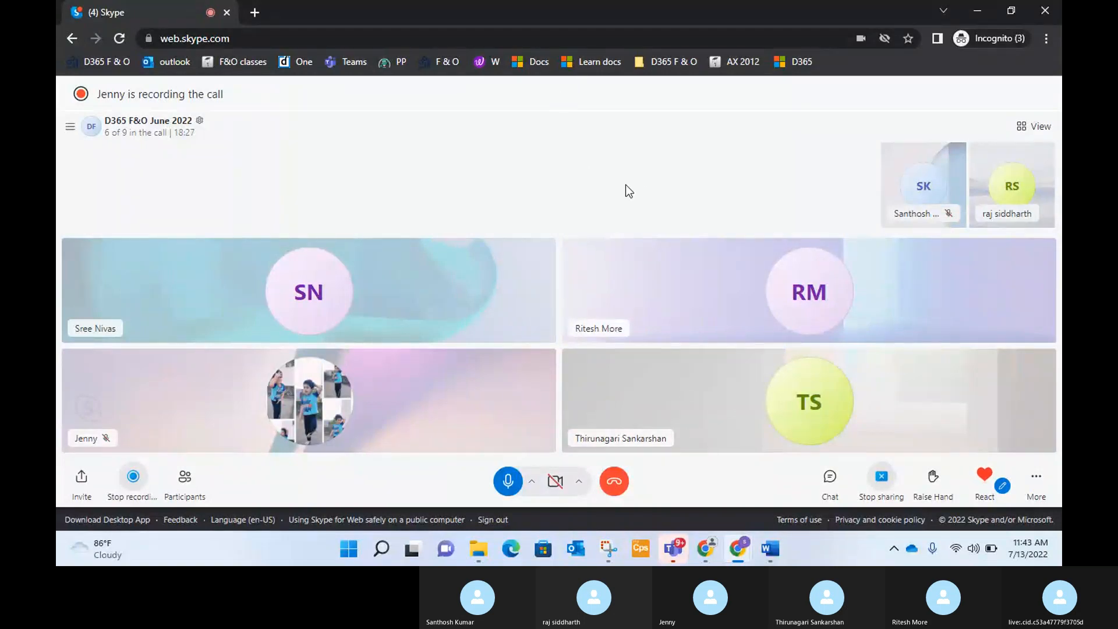
key(alt+Tab)
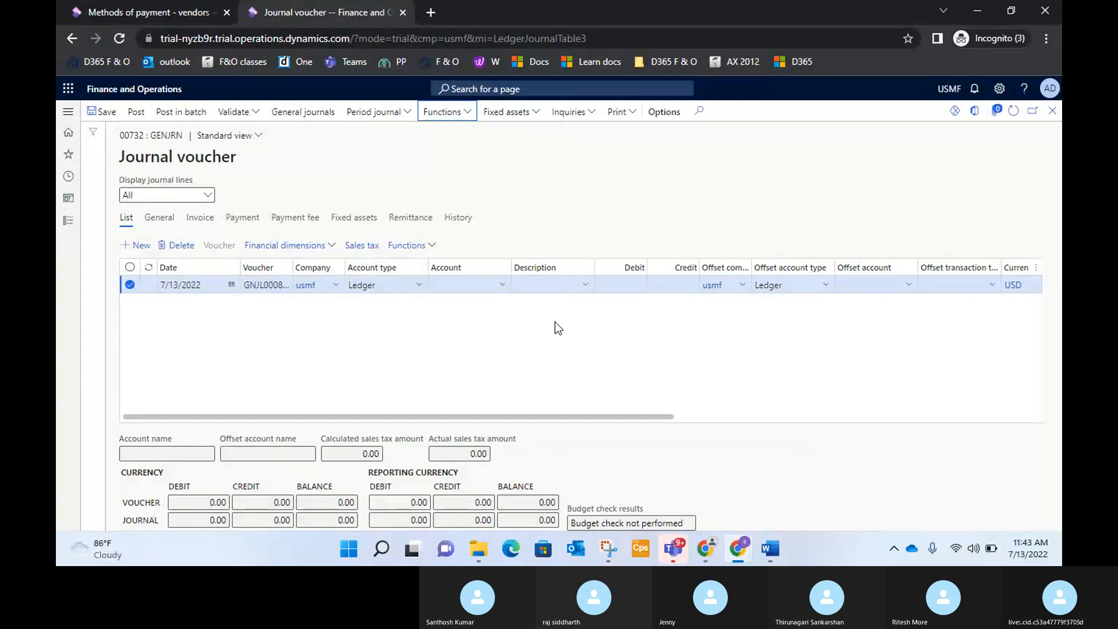
key(alt+Tab)
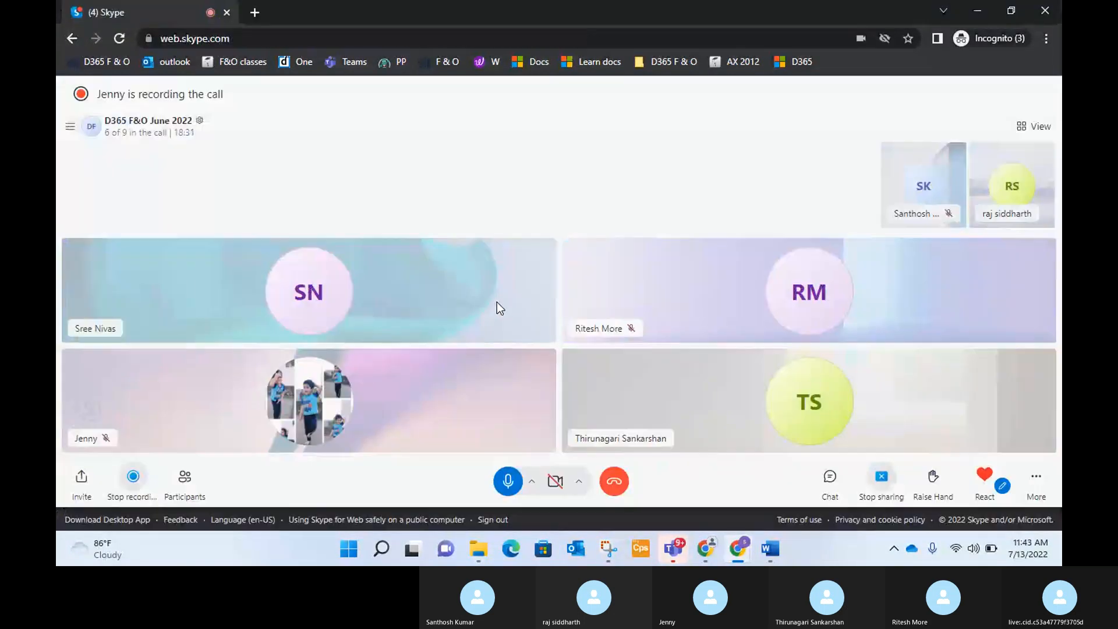
key(alt+Tab)
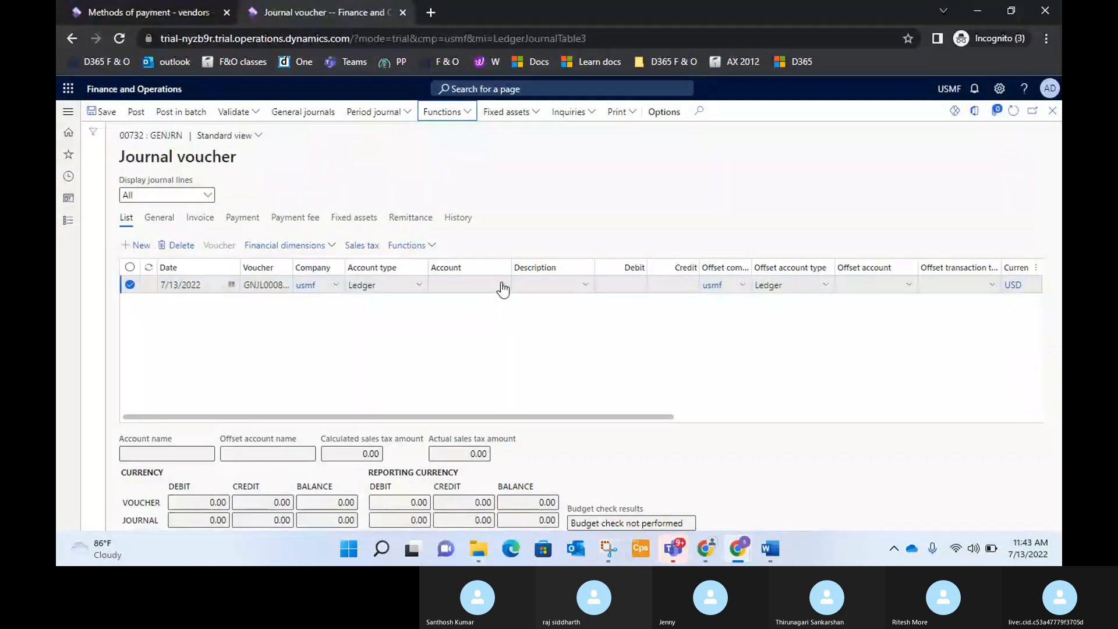
click(501, 285)
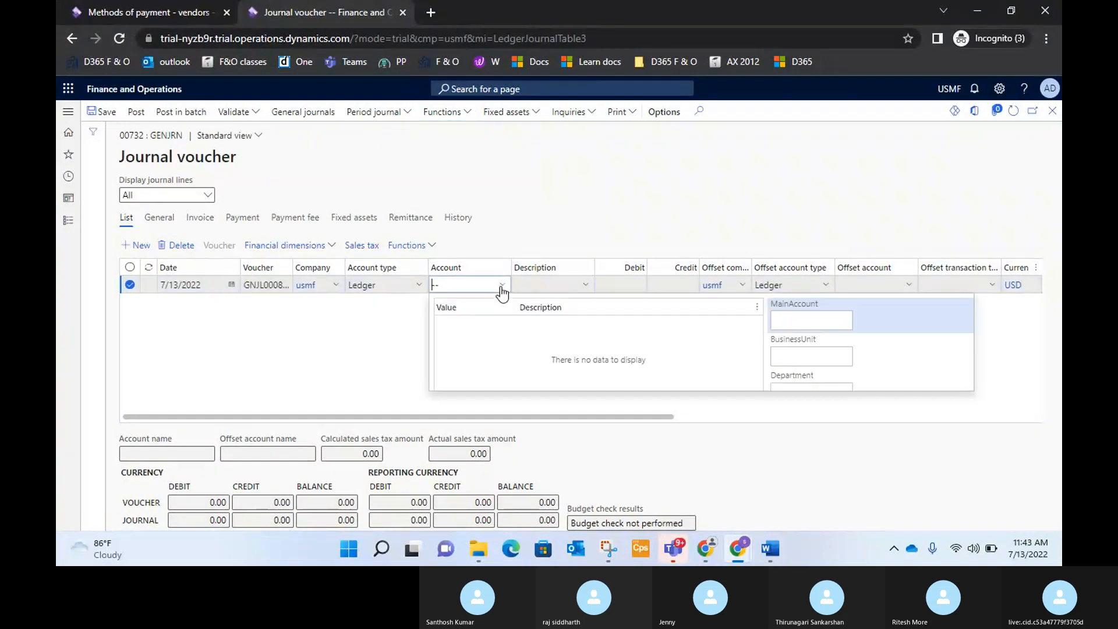
click(547, 206)
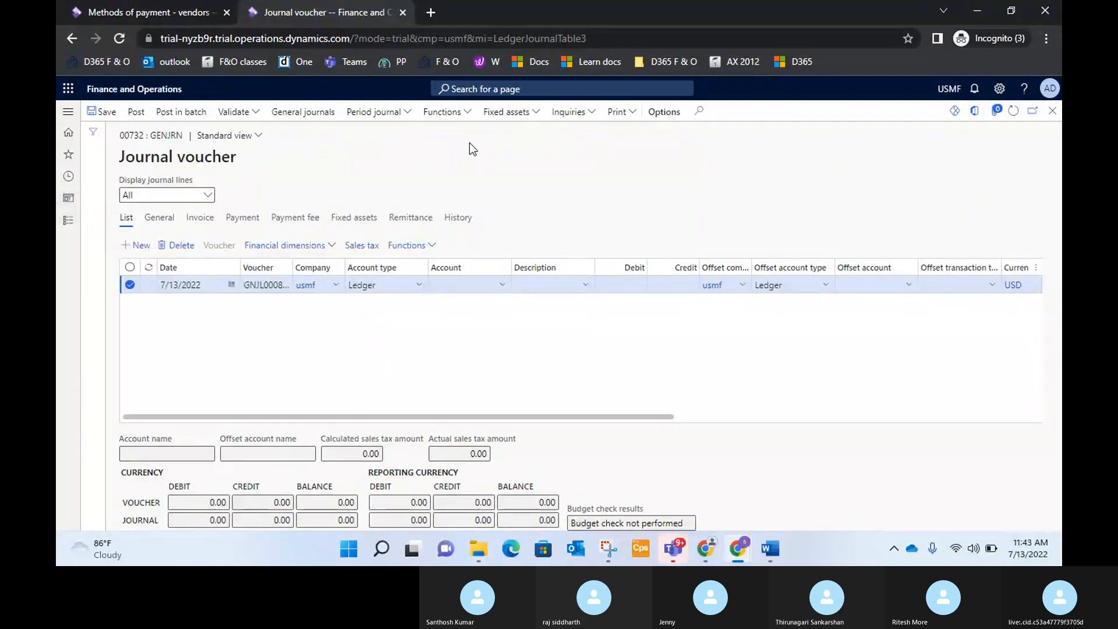
Load the bridged Rent and Office supplies transactions into the journal voucher and delete the 7/13/2022 Rent line
click(470, 115)
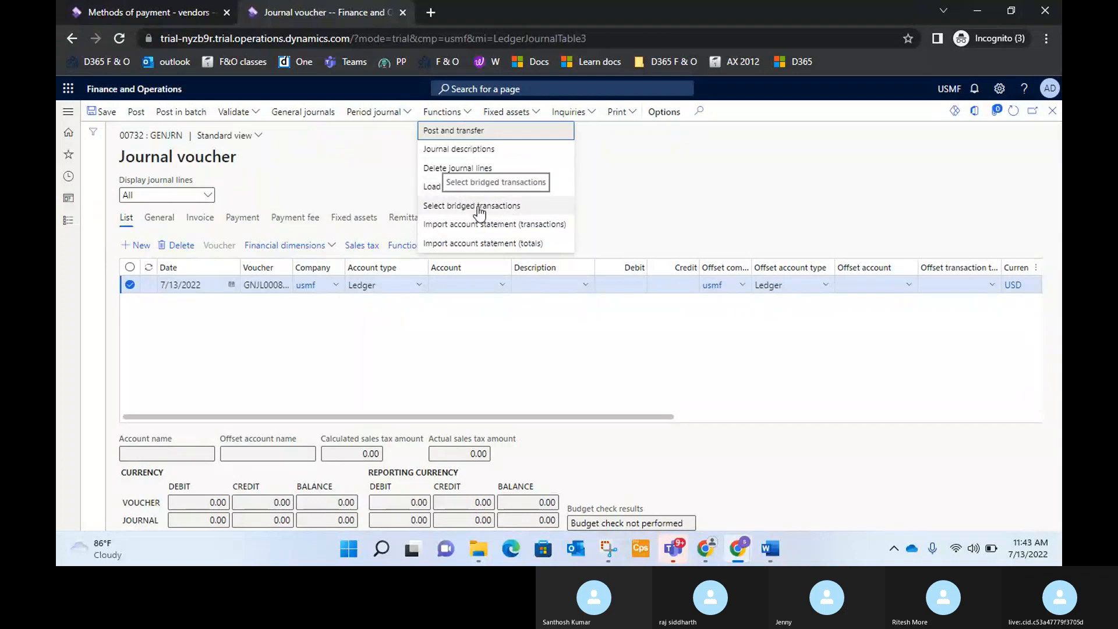
click(475, 208)
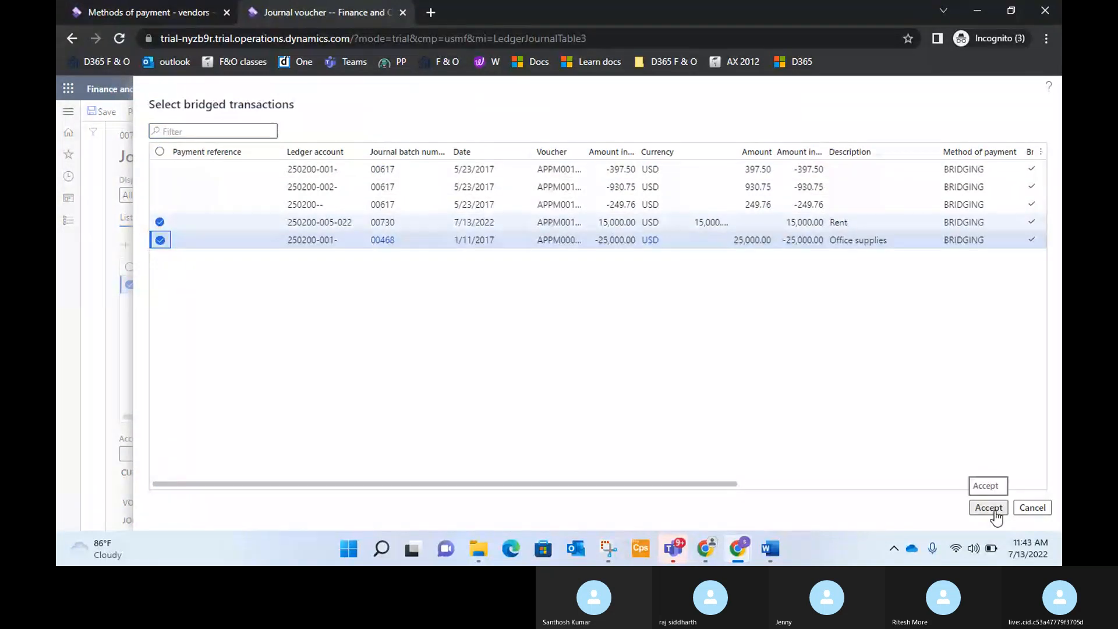
click(995, 510)
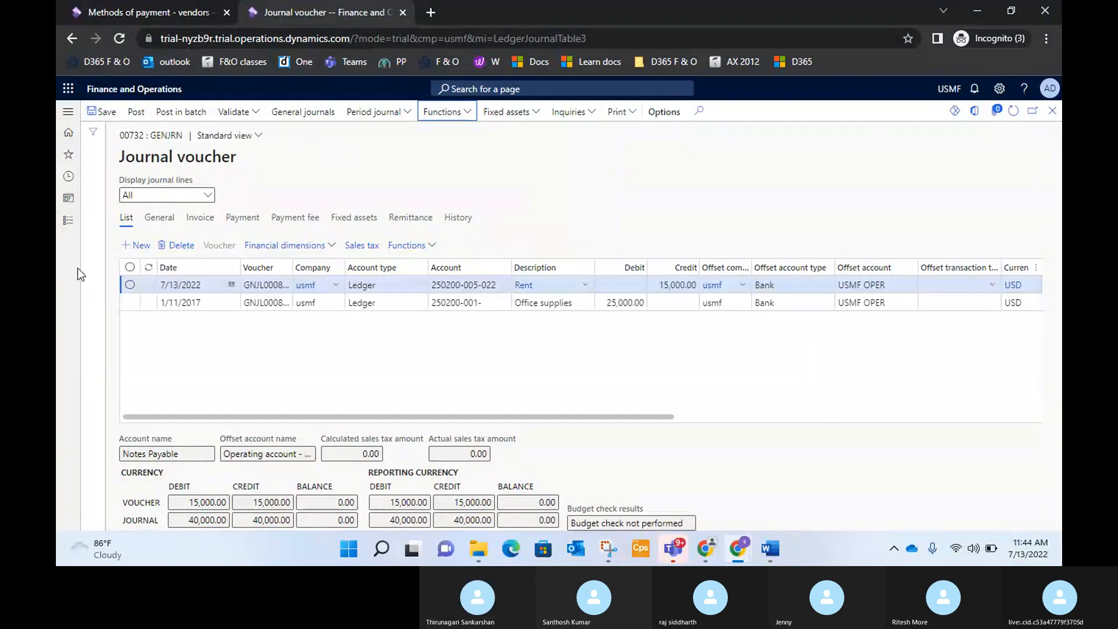
click(130, 289)
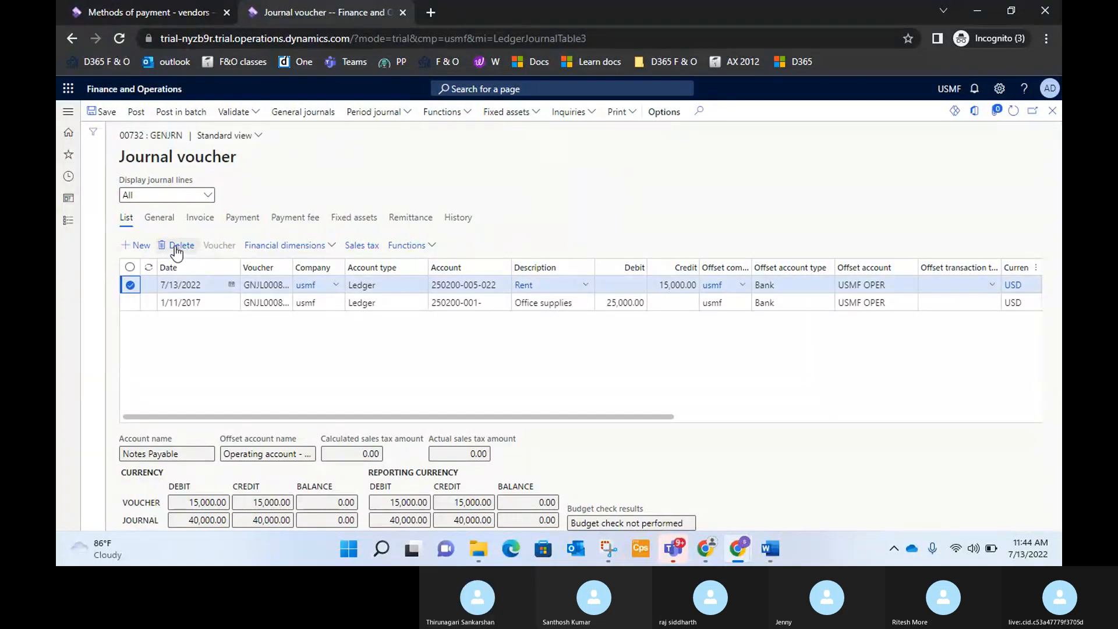
click(175, 246)
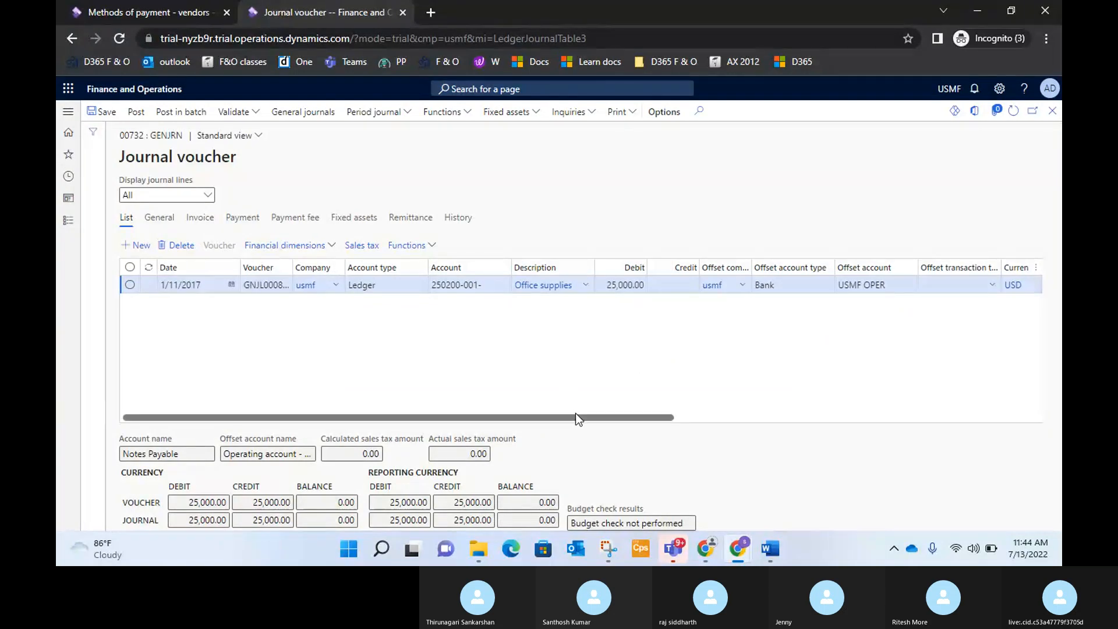
drag(579, 419, 635, 417)
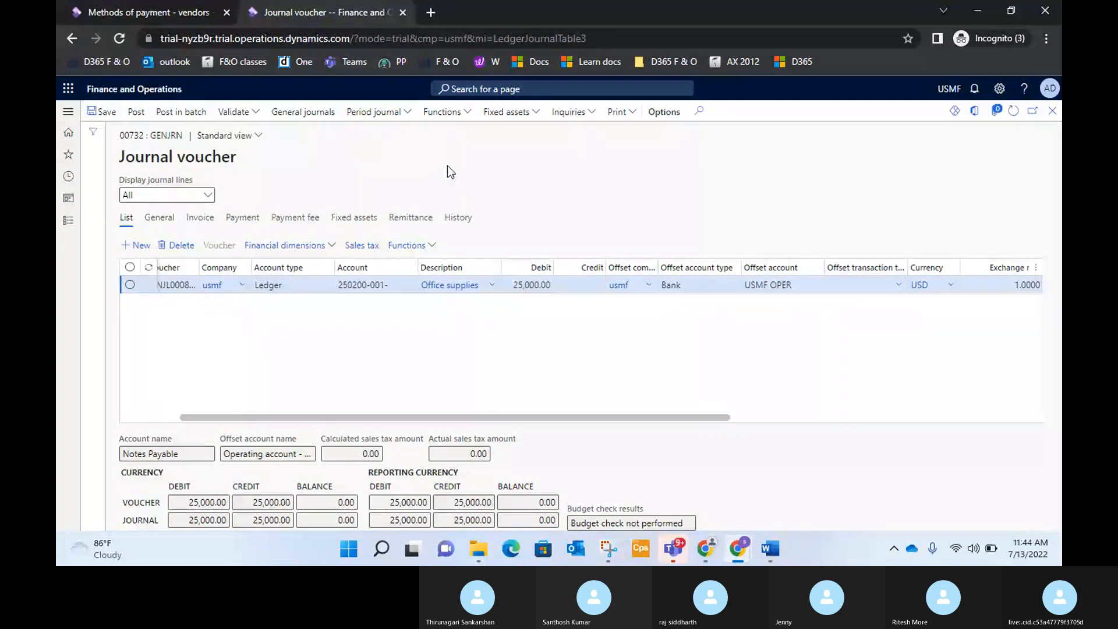
click(468, 112)
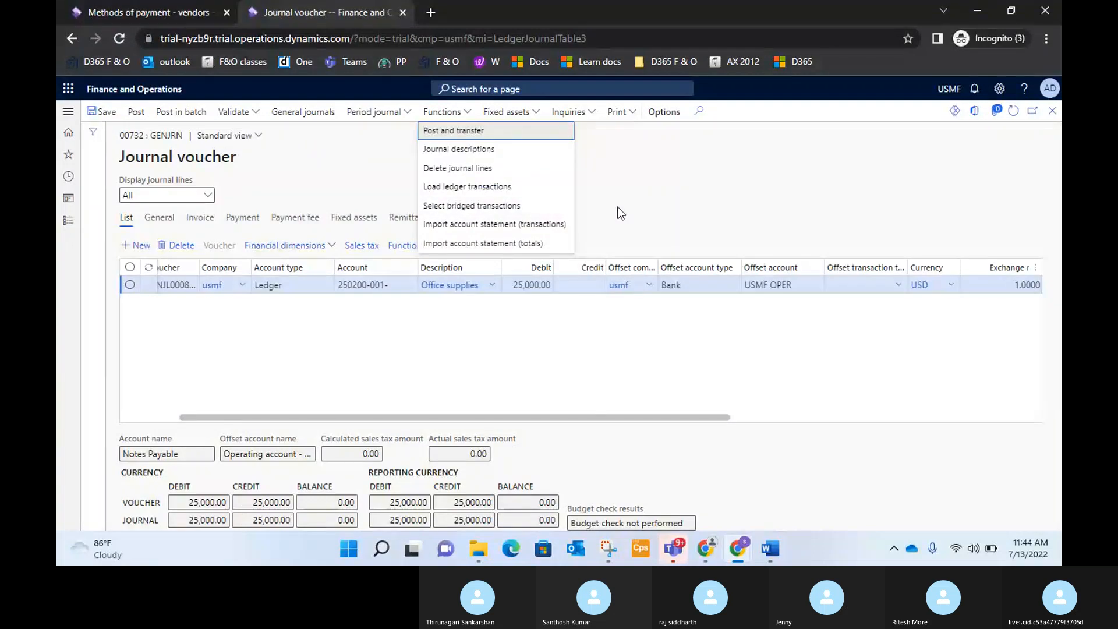
click(612, 352)
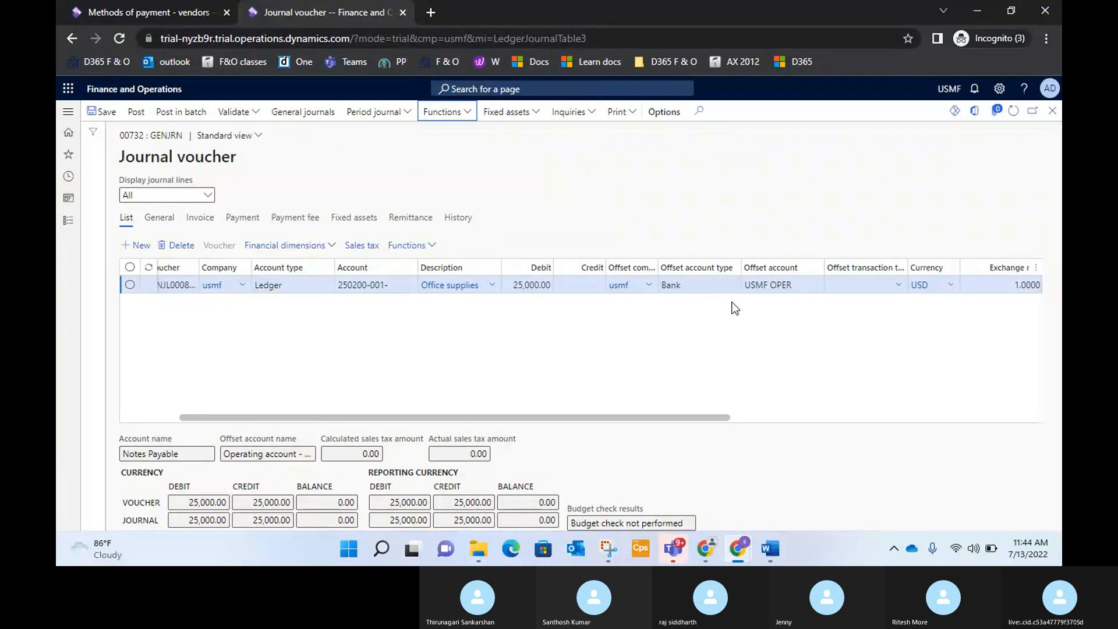
click(899, 289)
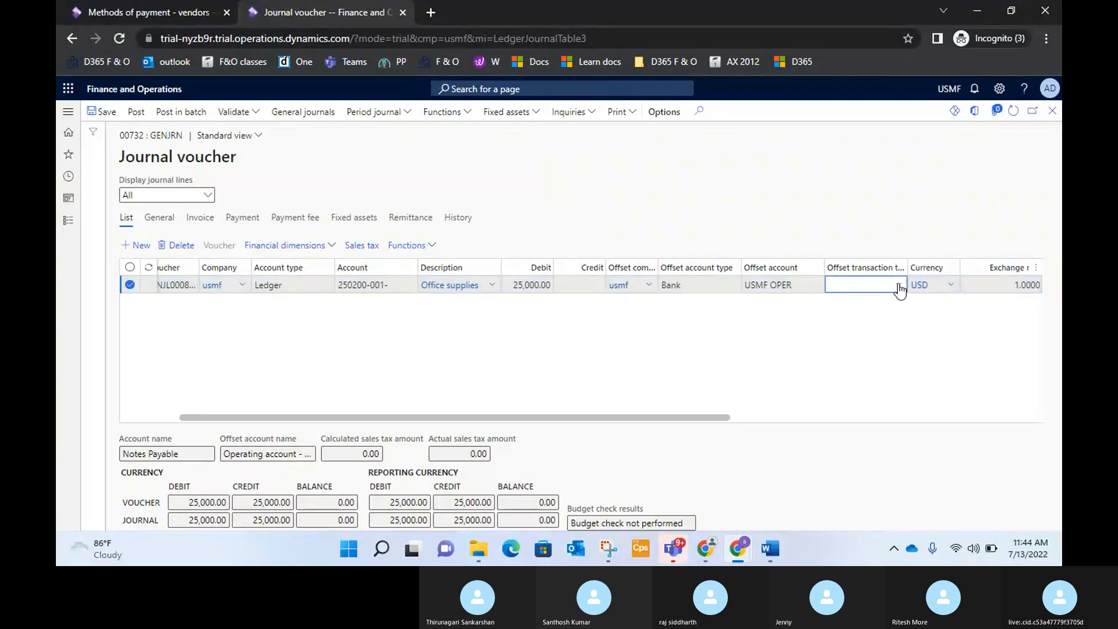
click(899, 285)
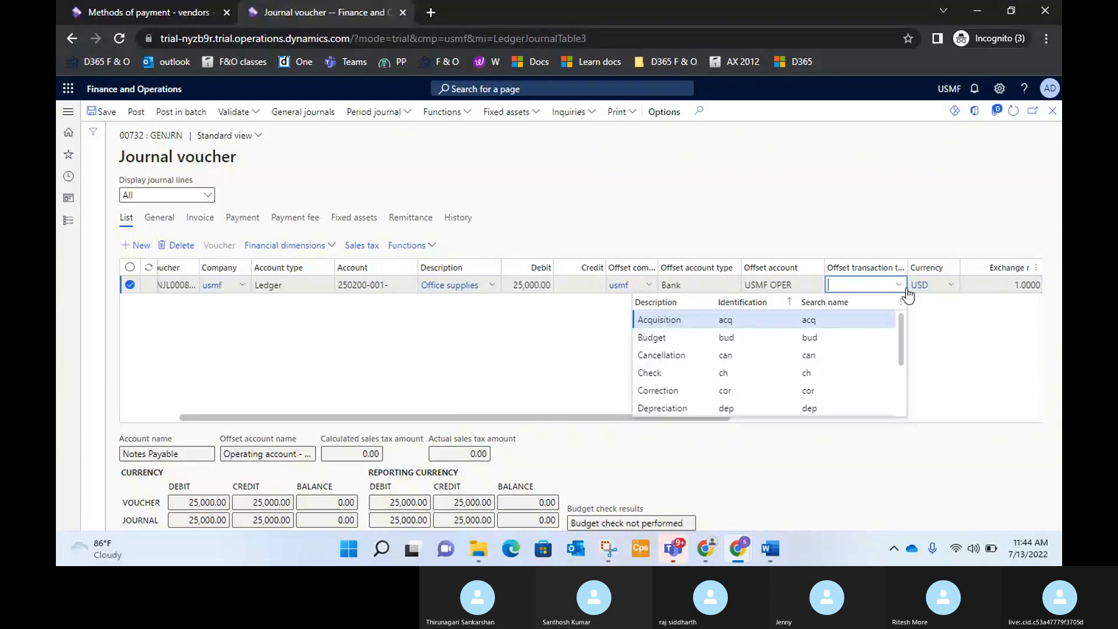
click(854, 201)
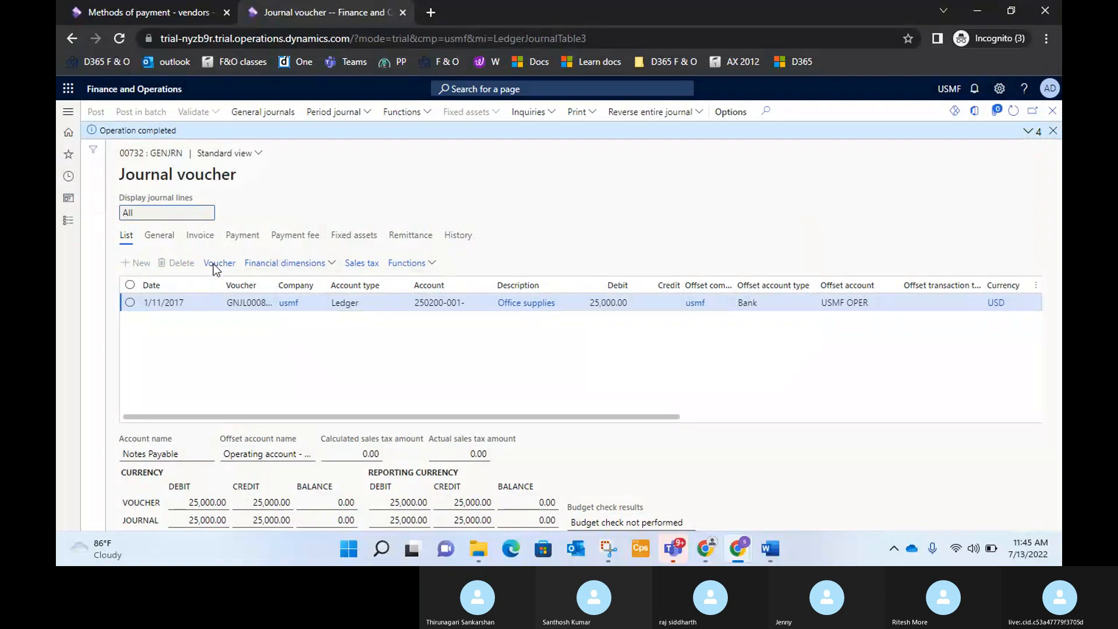
View the voucher transactions of the posted Office supplies journal line
click(217, 265)
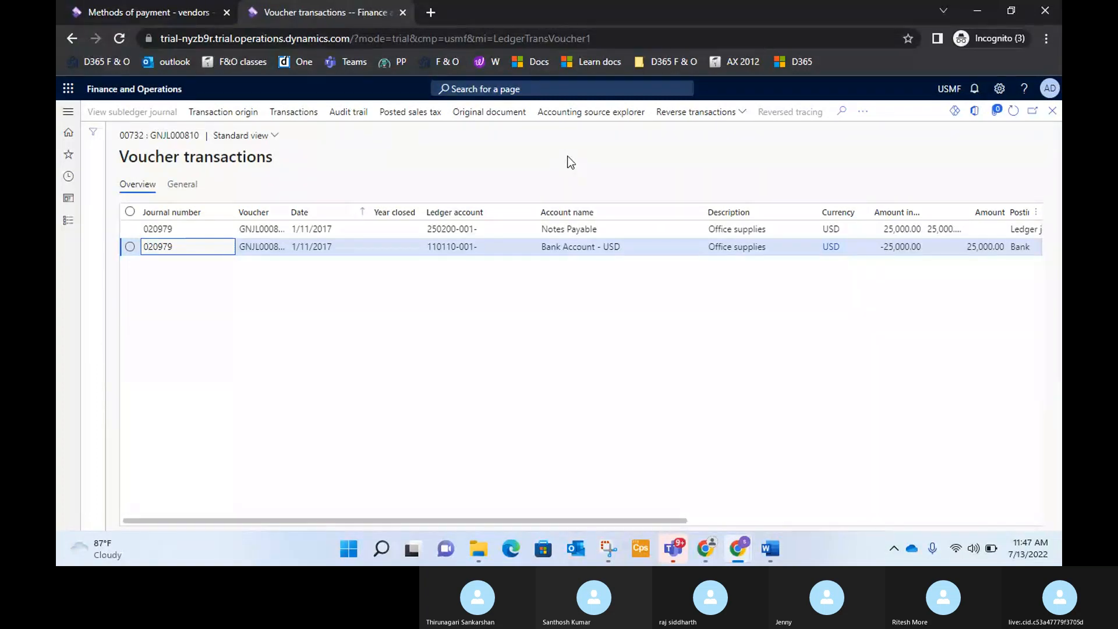
mouse_move(741, 550)
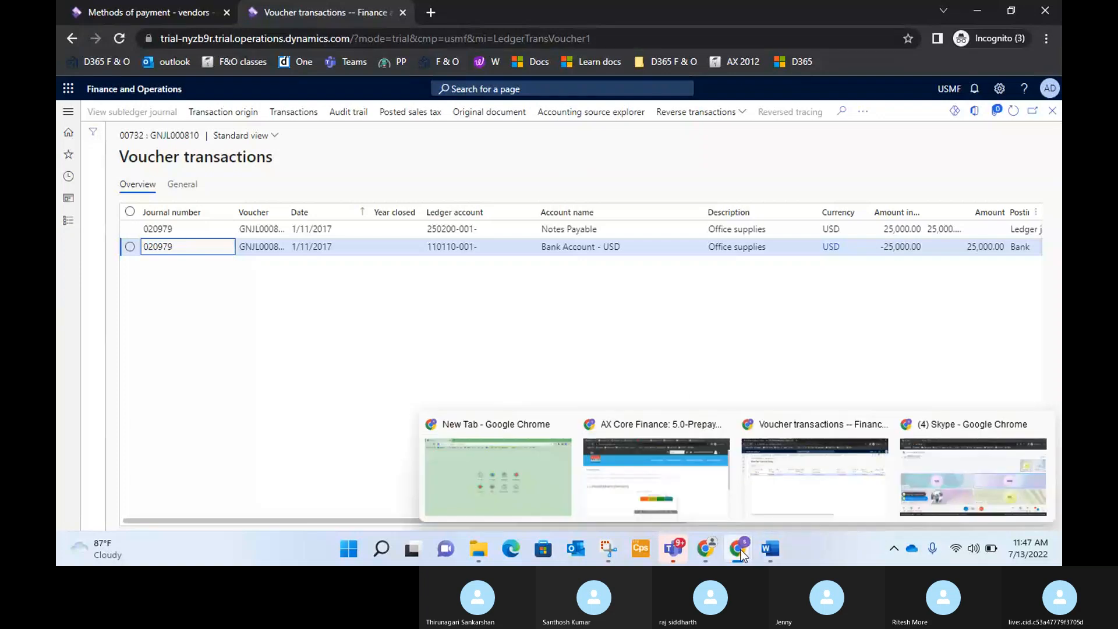
Switch to the Training notes document in Word and highlight "To Bridging account A/c CR" and "Bridging A/c Dr" in yellow
click(966, 483)
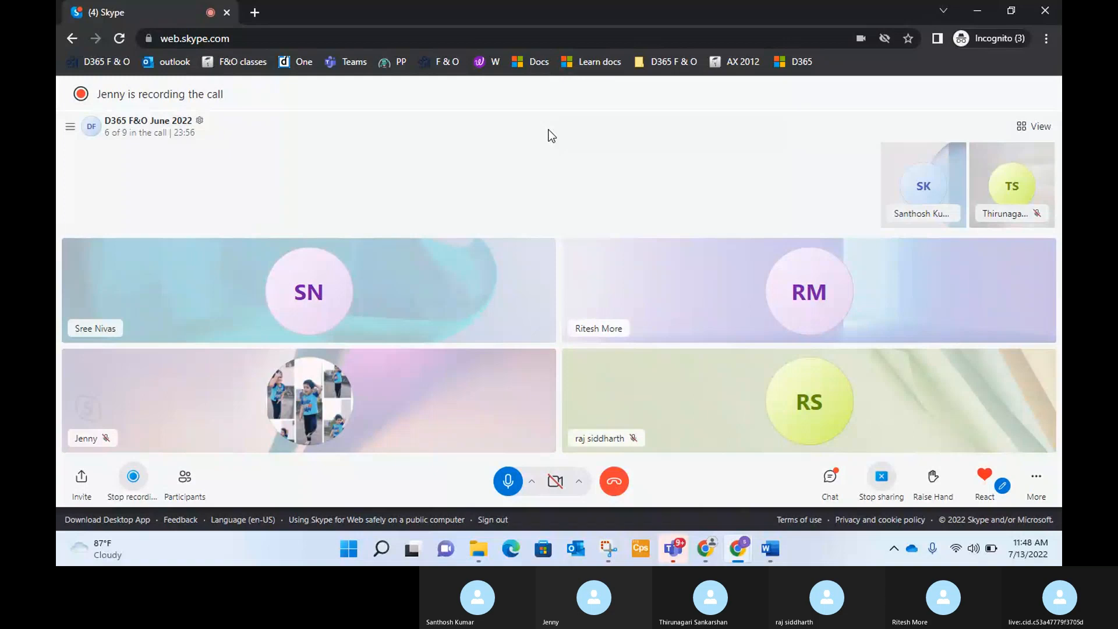
key(alt+Tab)
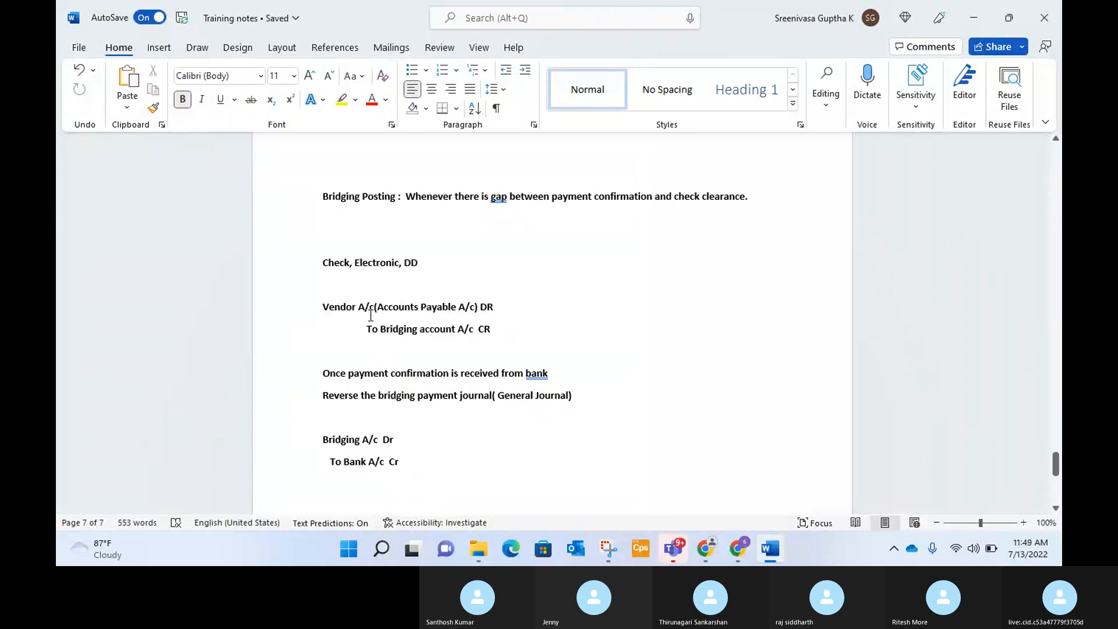
drag(367, 327, 493, 329)
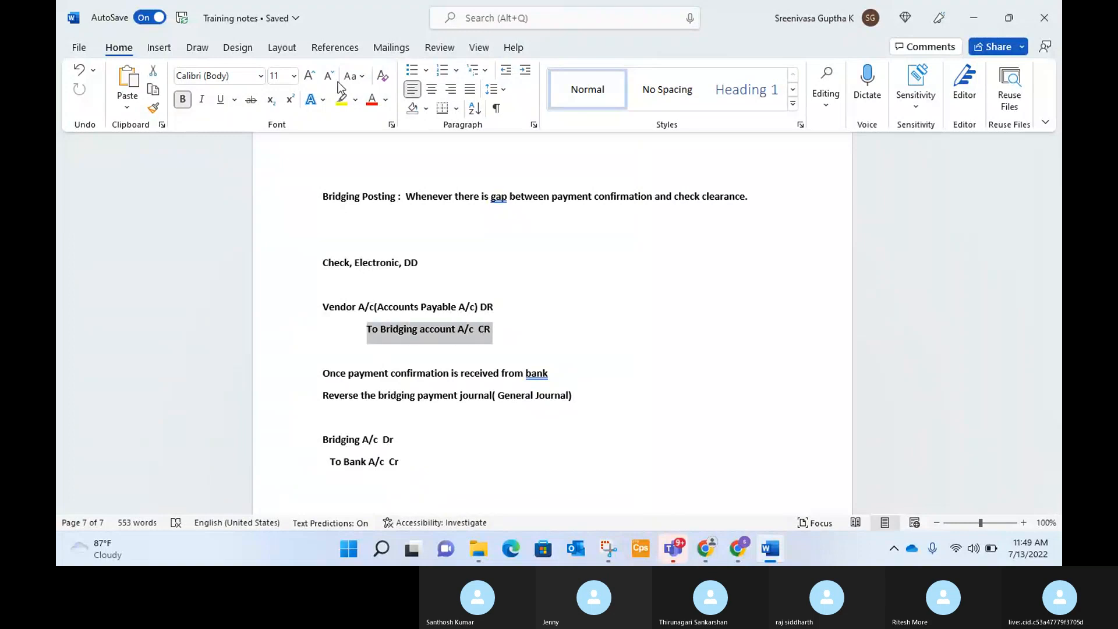
click(343, 100)
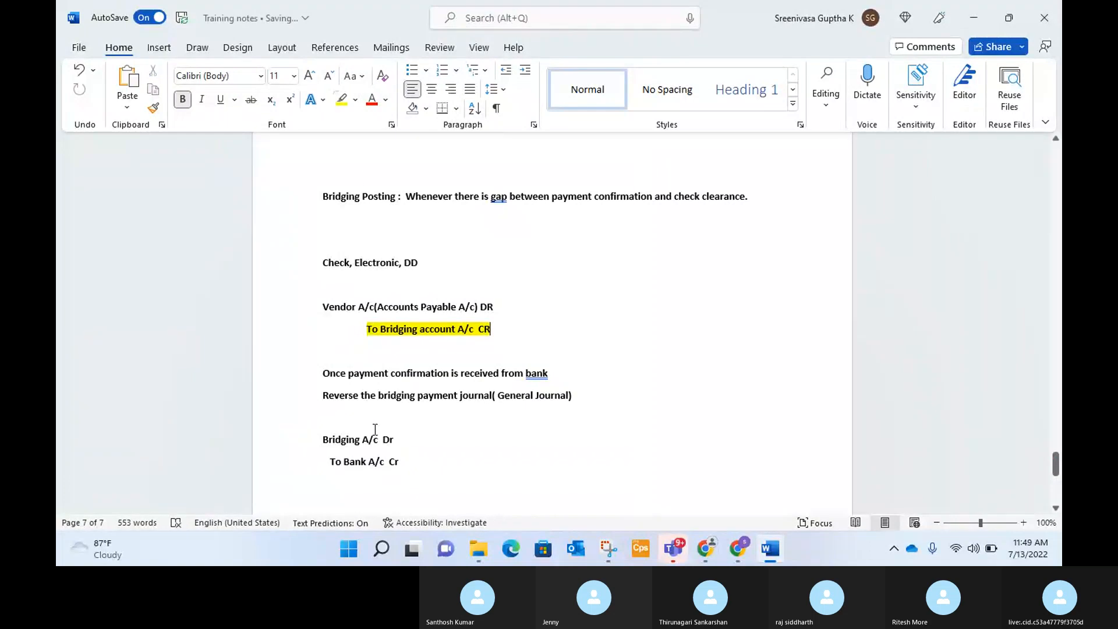
drag(324, 437, 402, 441)
click(343, 100)
click(501, 457)
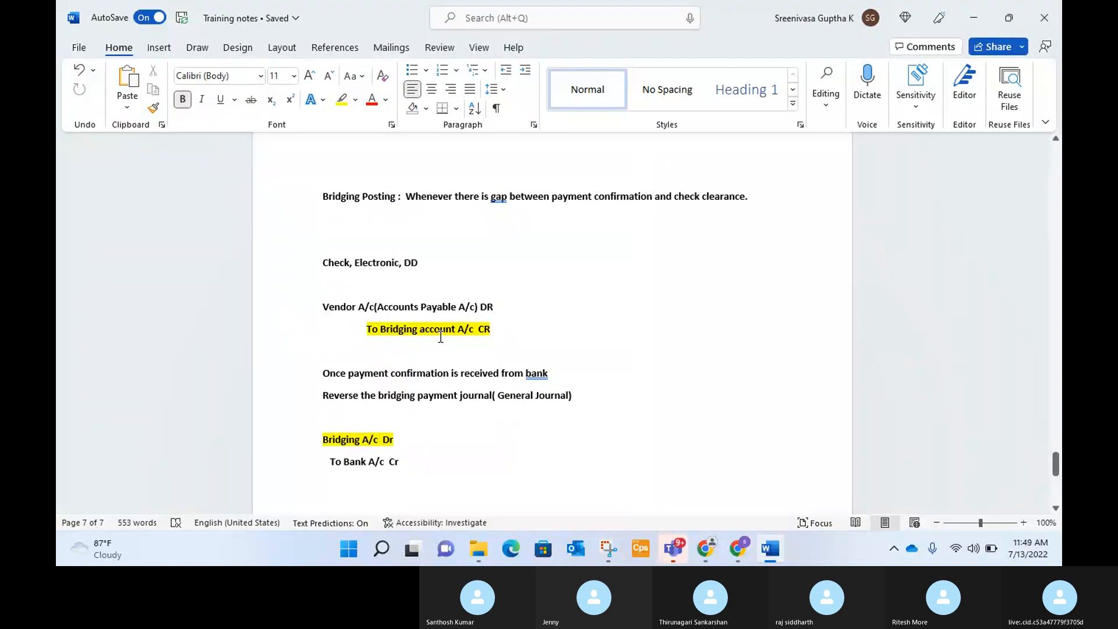
Indent the "To Bank A/c Cr" line by one more space and select the vendor payment and bridging reversal entries in turn
click(331, 466)
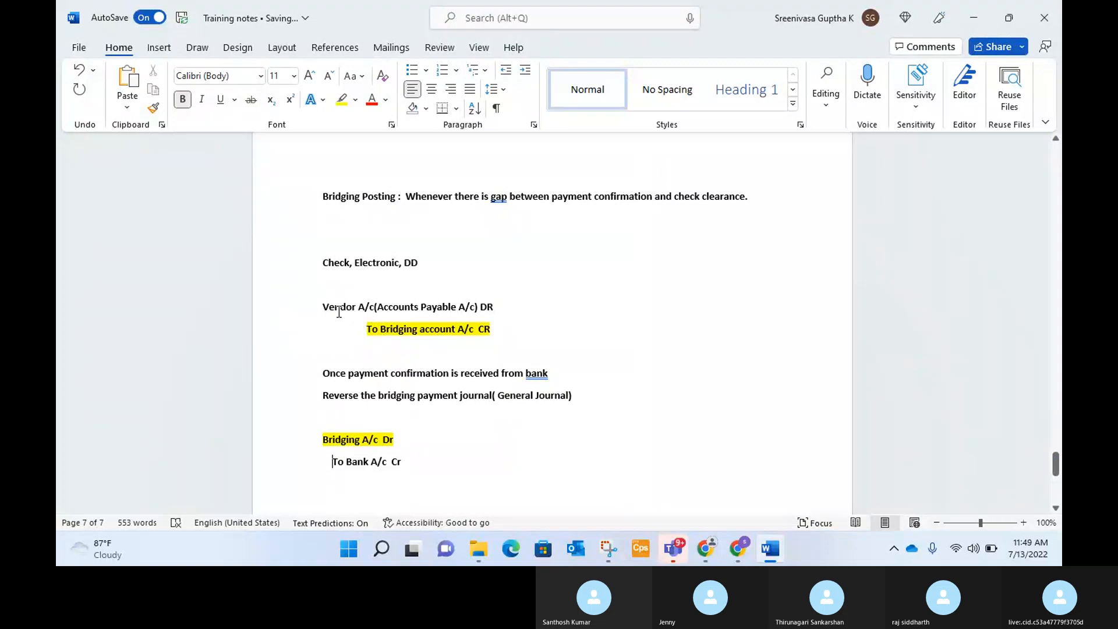
drag(339, 313, 494, 332)
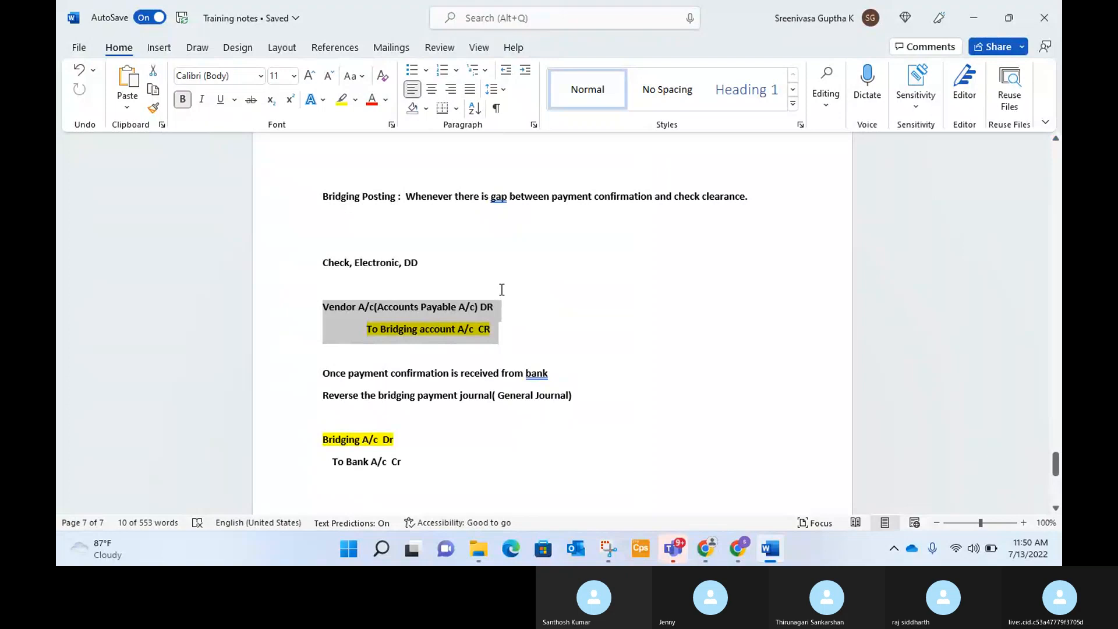
click(449, 269)
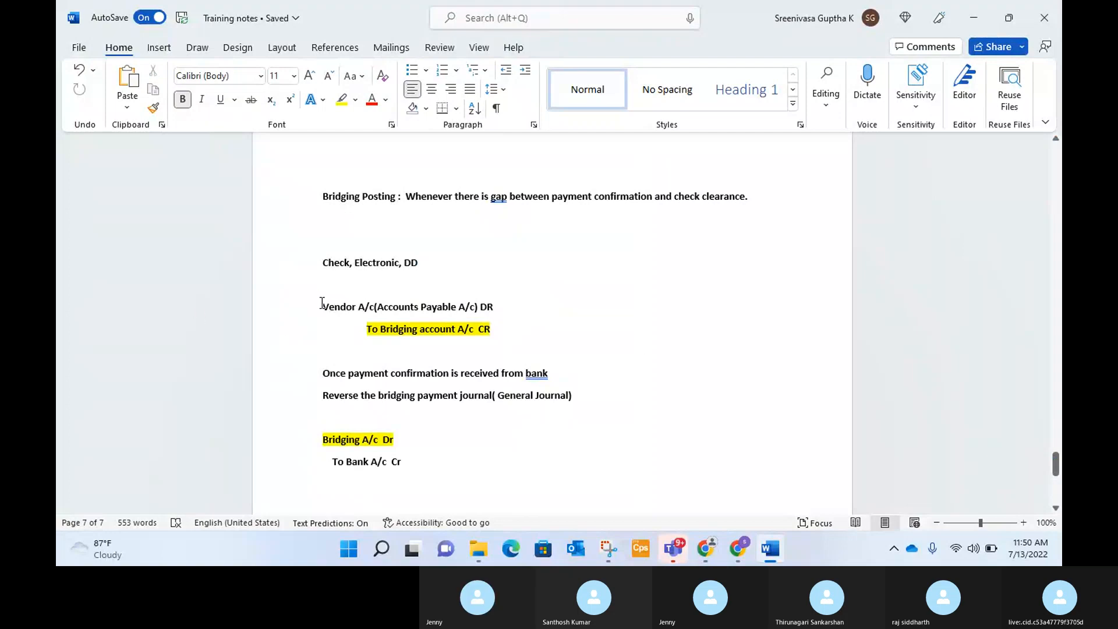
drag(322, 303, 501, 338)
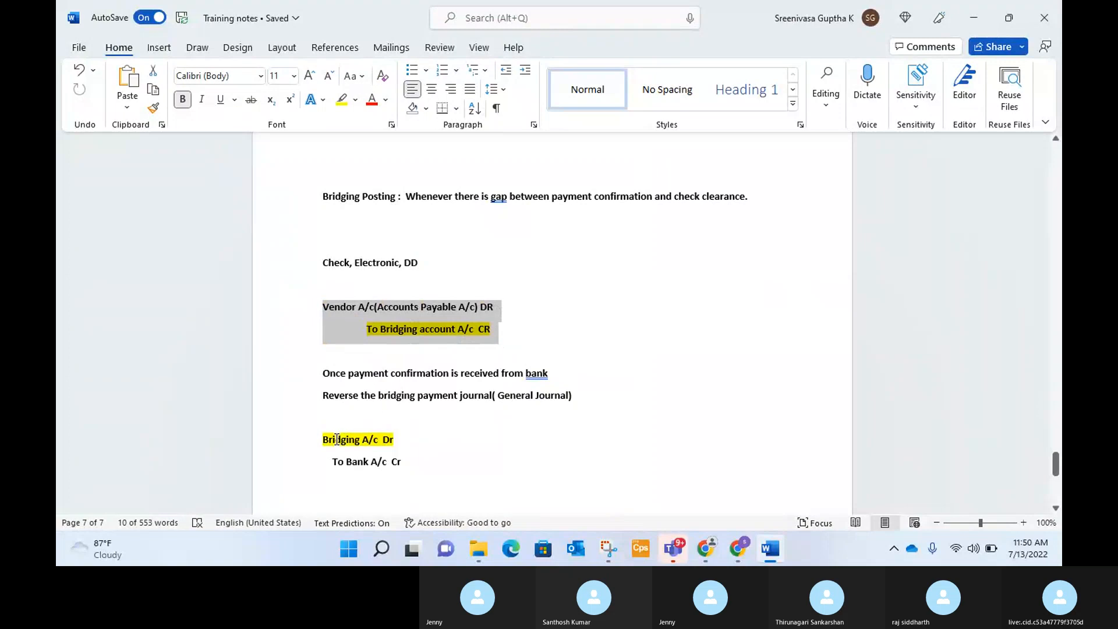
drag(325, 437, 420, 462)
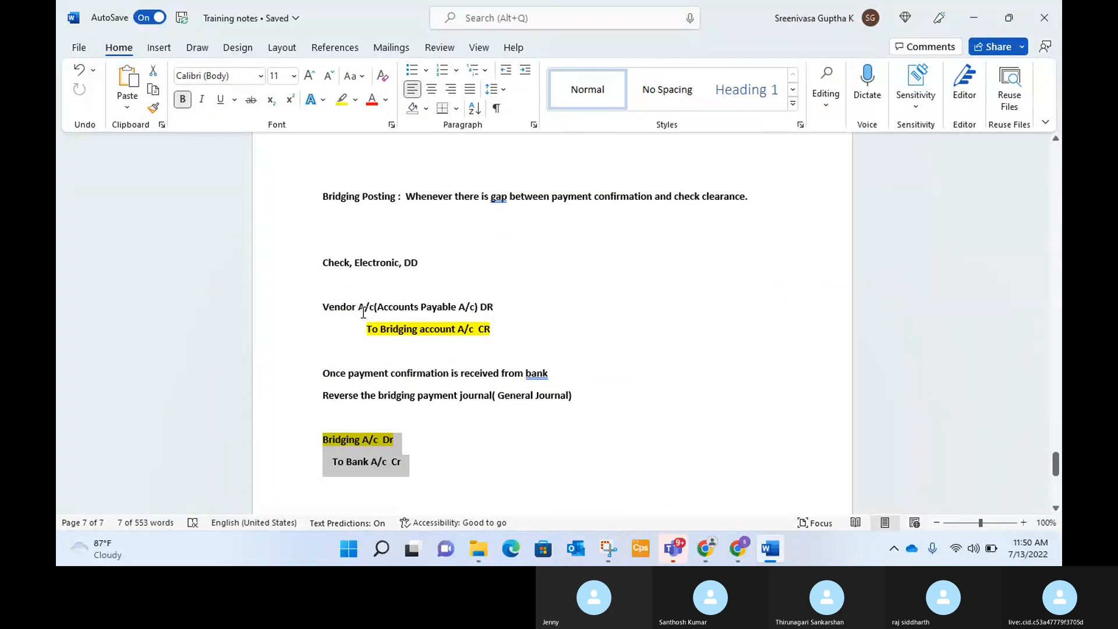
Return to the Training notes from the Skype call and highlight the "Bridging Posting" heading in yellow
key(alt+Tab)
key(Tab)
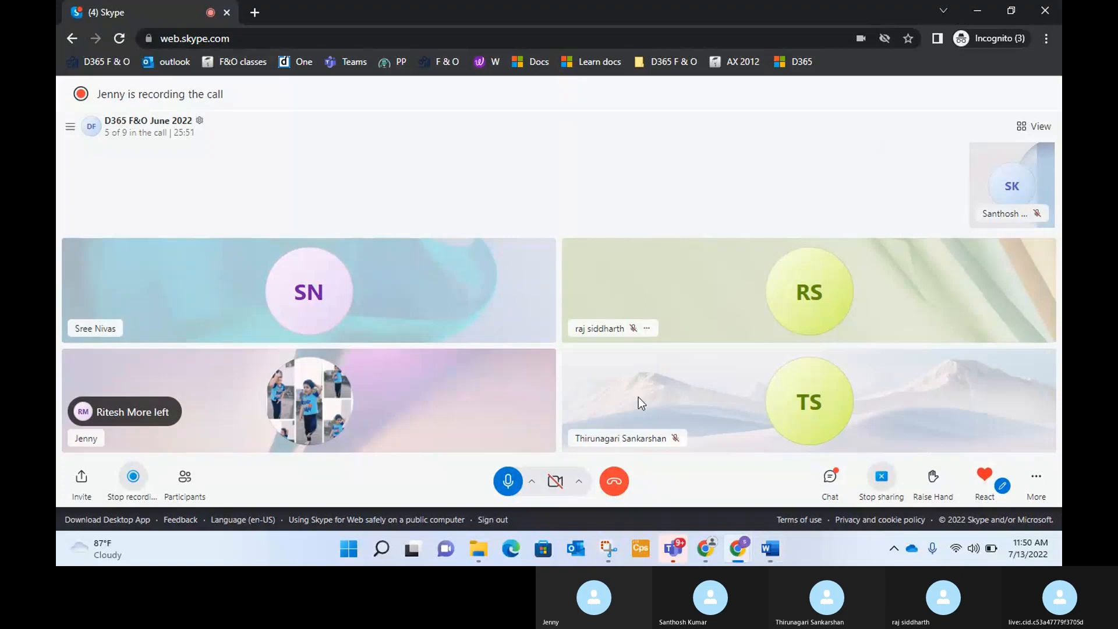
key(alt+Tab)
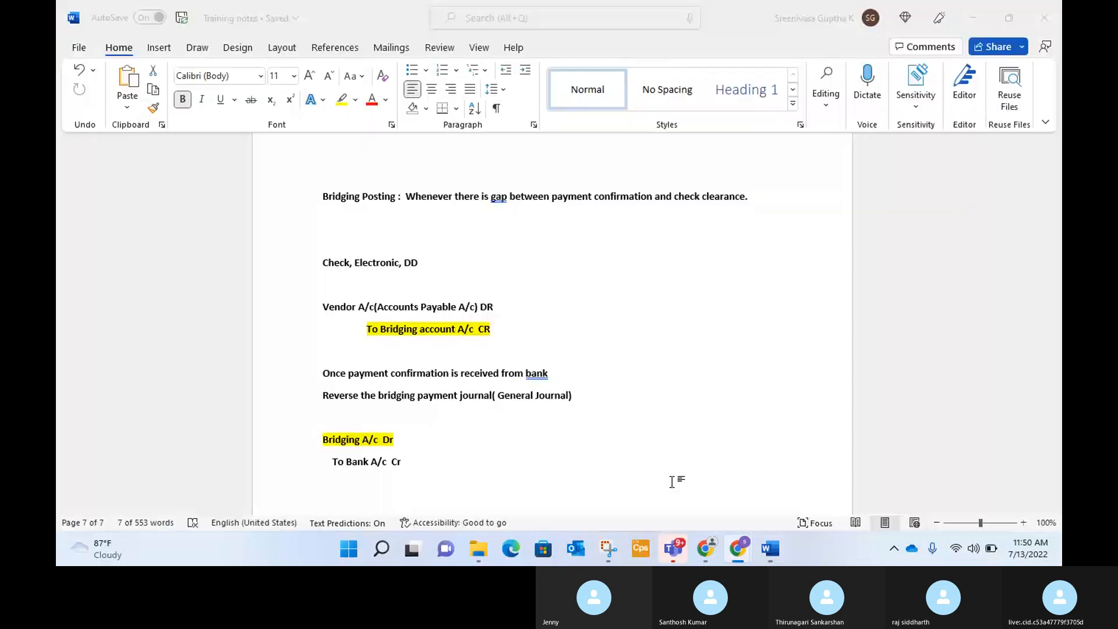
click(418, 467)
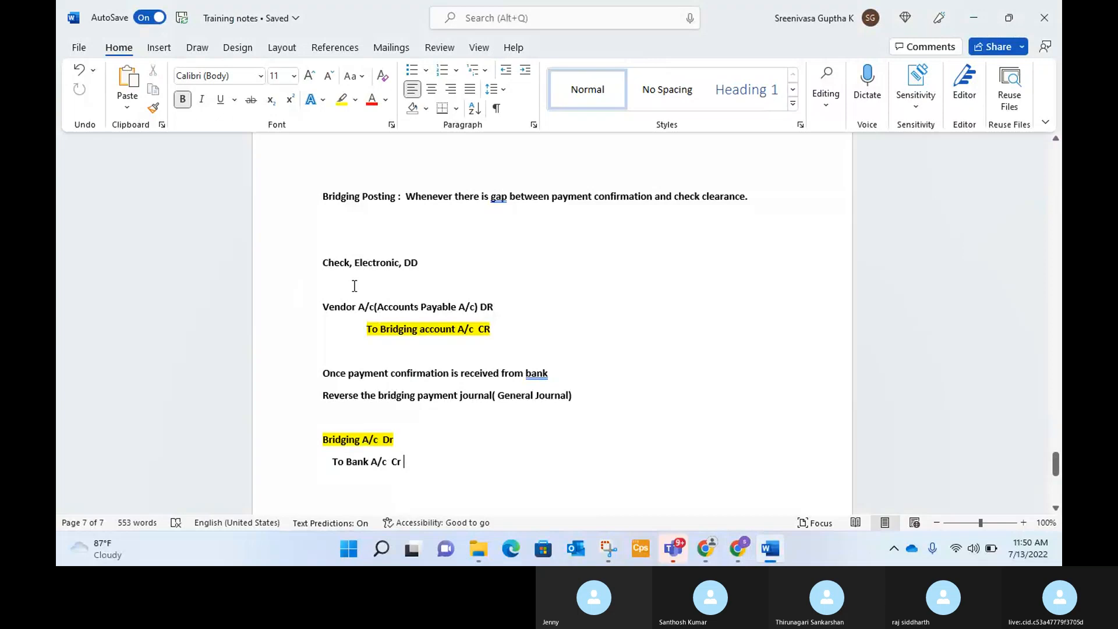
key(alt+Tab)
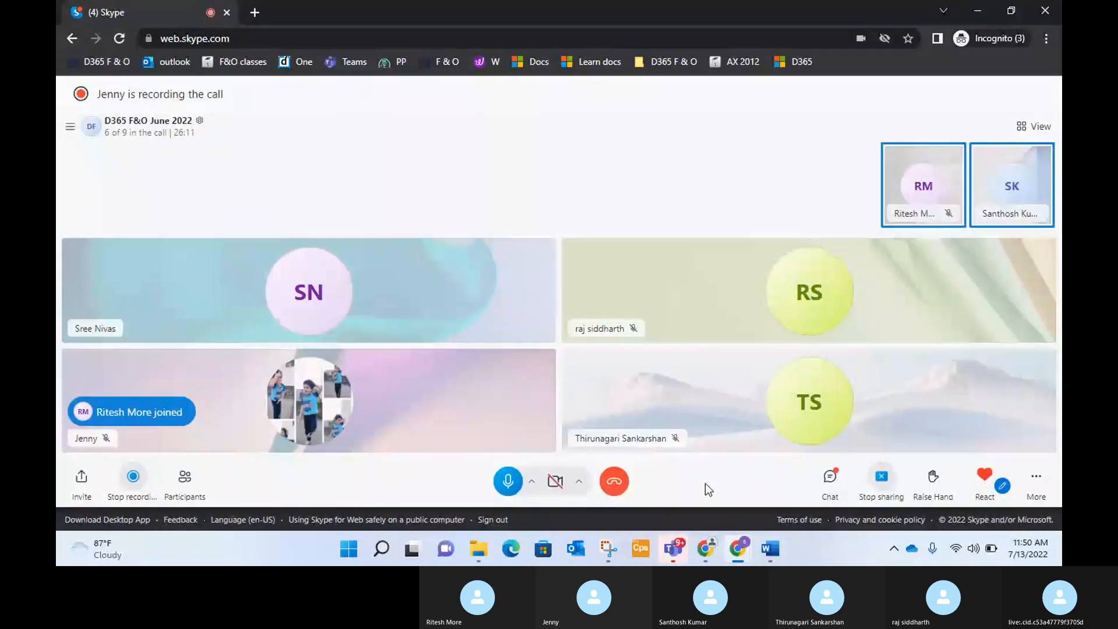
key(alt+Tab)
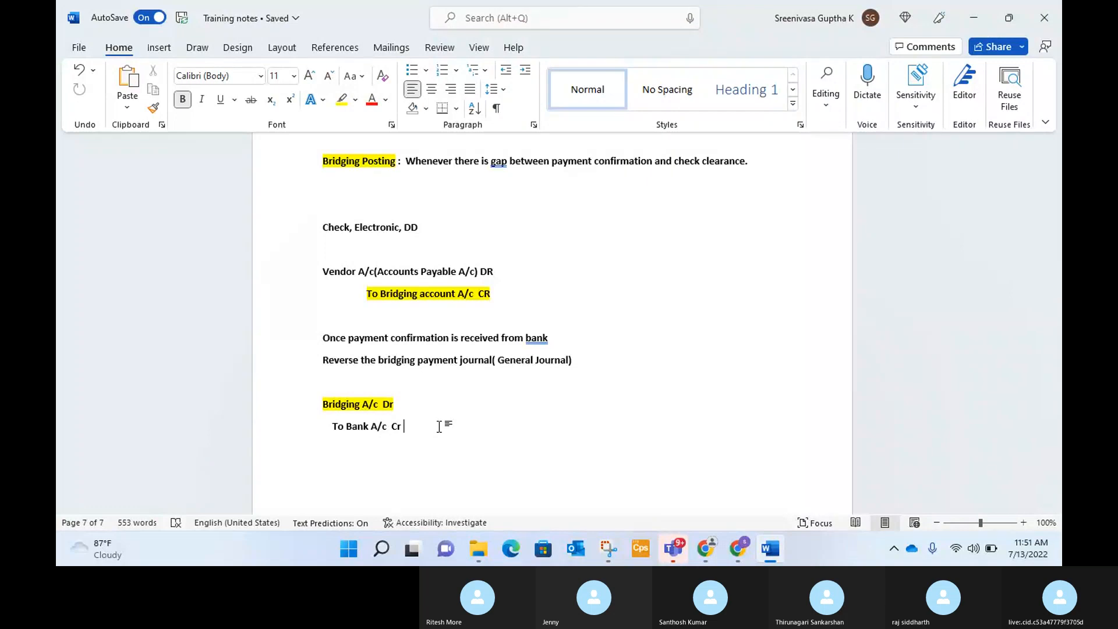
key(alt+Tab)
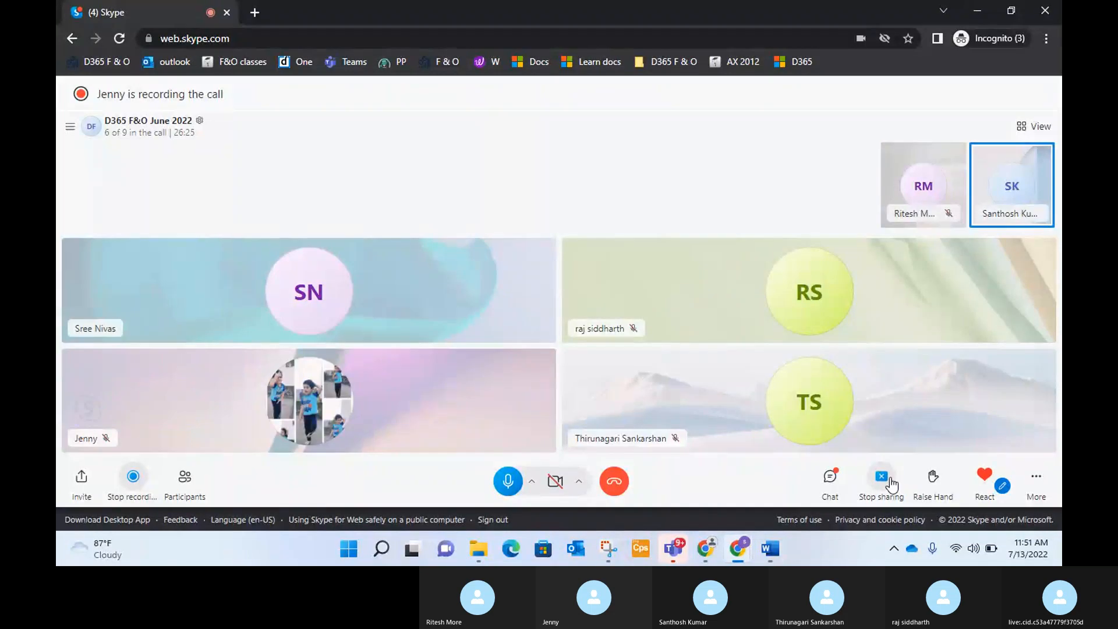
click(881, 476)
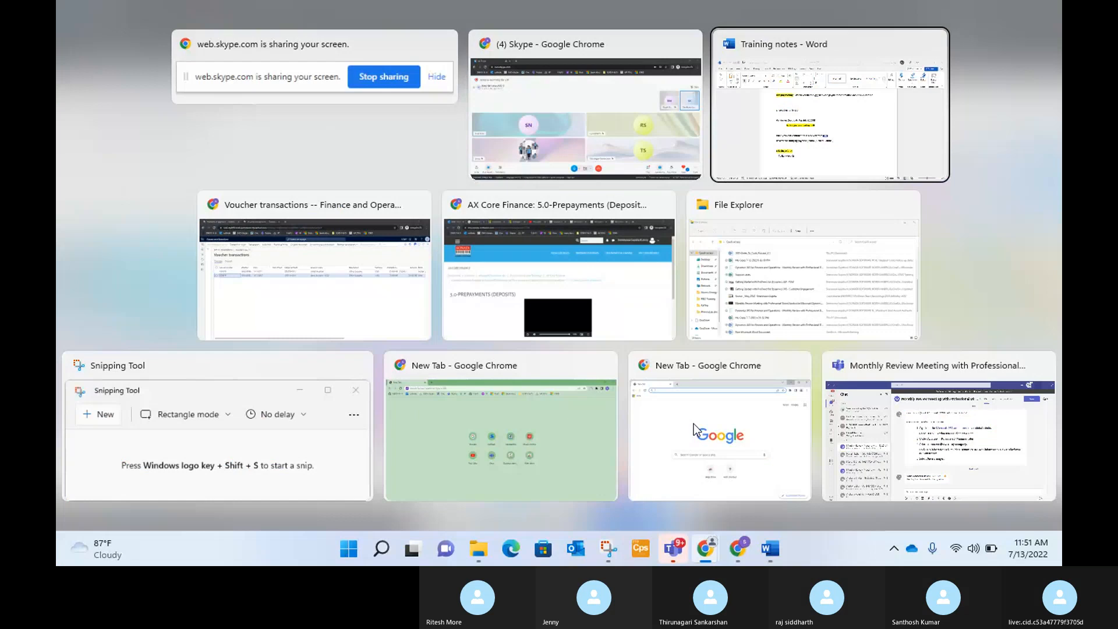
Add the direct payment entry "Accounts Payable A/c Dr" and "To Bank A/c Cr" below the bridging reversal entry in the Training notes
key(alt+Tab)
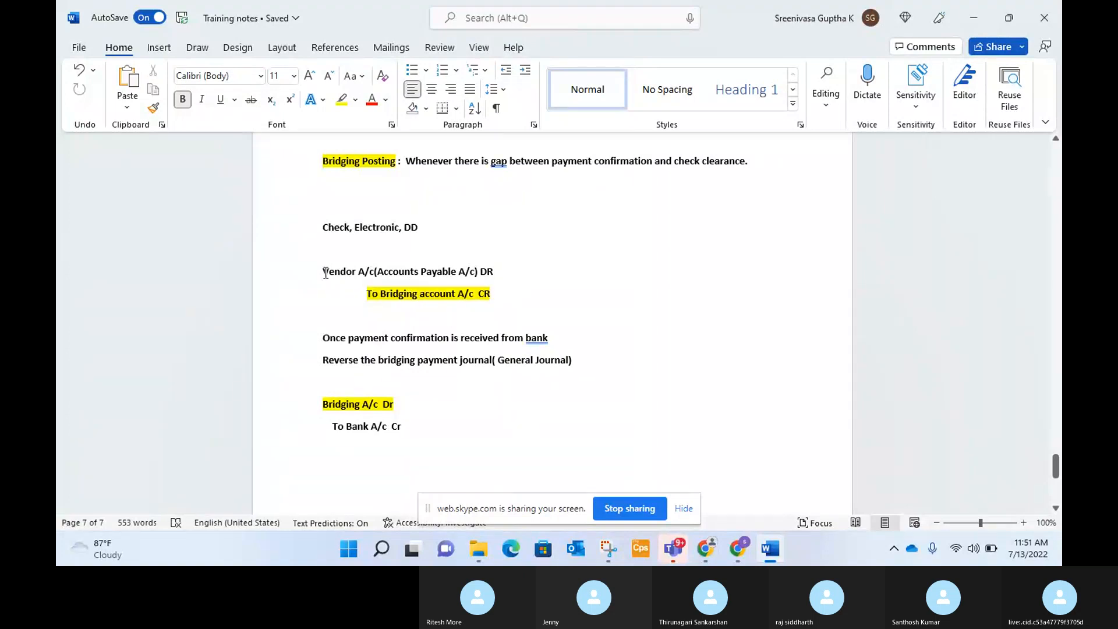
key(Return)
key(Return)
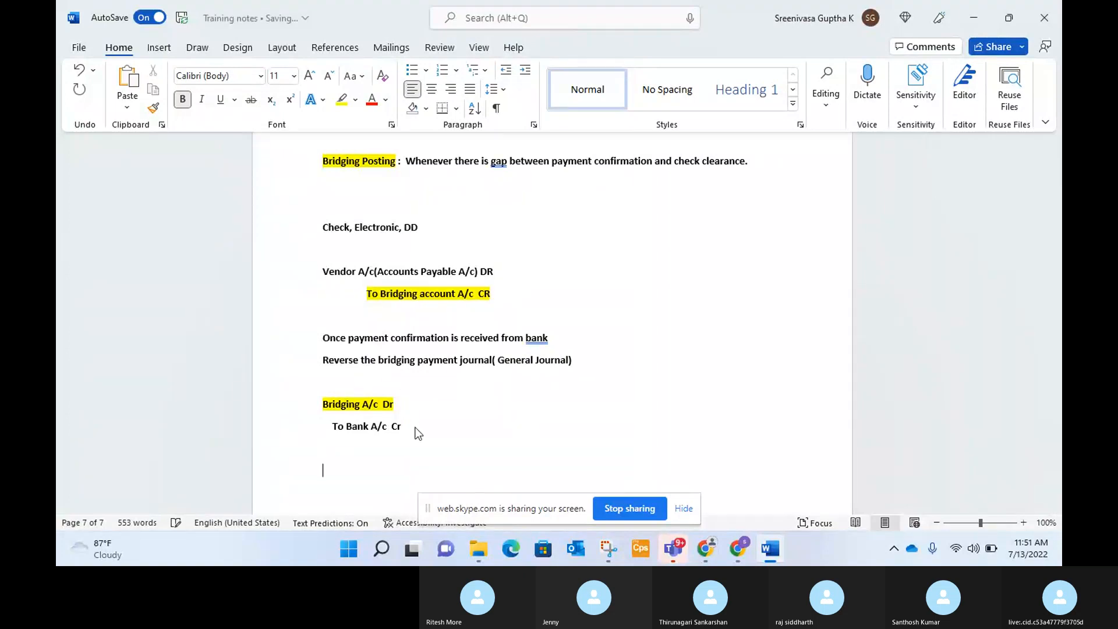
text(Accounts)
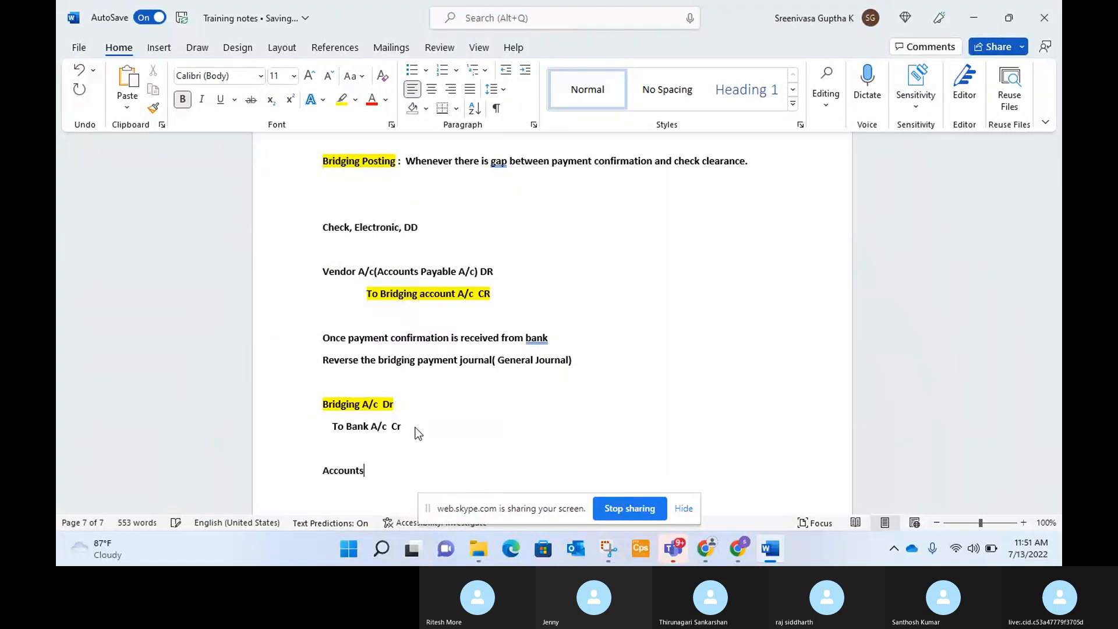
text(Payable A/c Dr)
key(Return)
text(To Bank A/c  Cr)
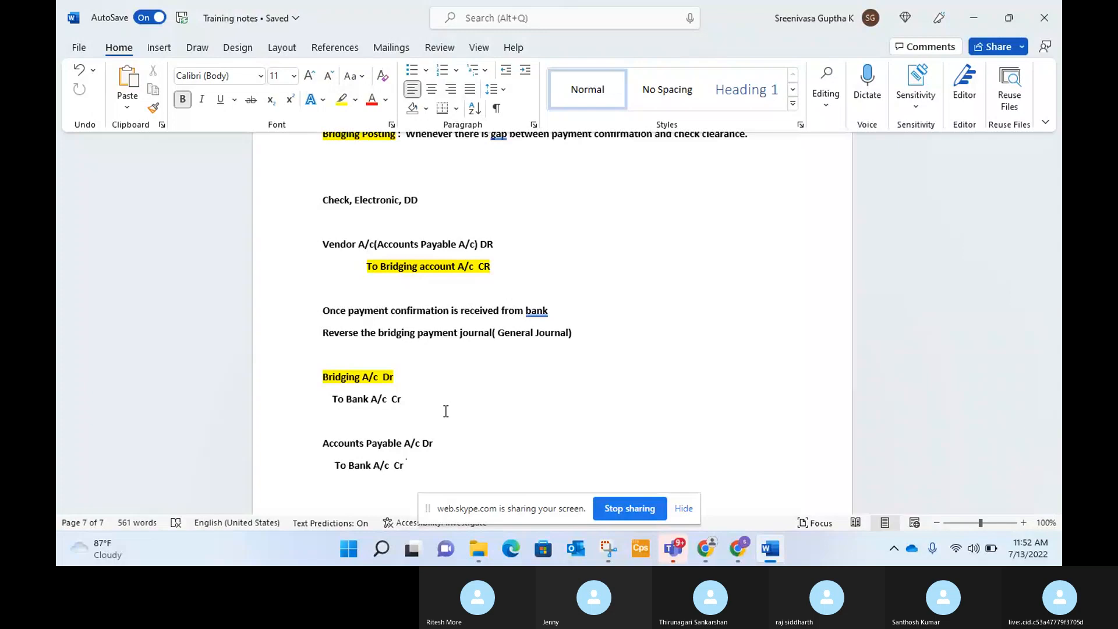
Review the bridging posting notes from the definition down to the direct Accounts Payable to Bank entry
scroll(446, 411, down, 5)
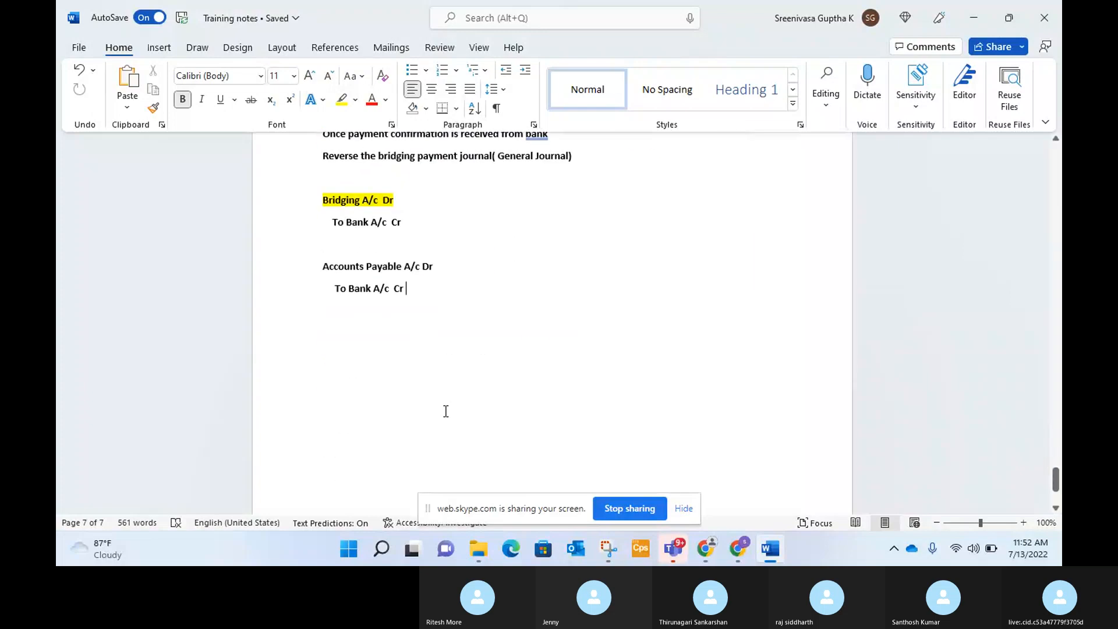
scroll(445, 412, up, 2)
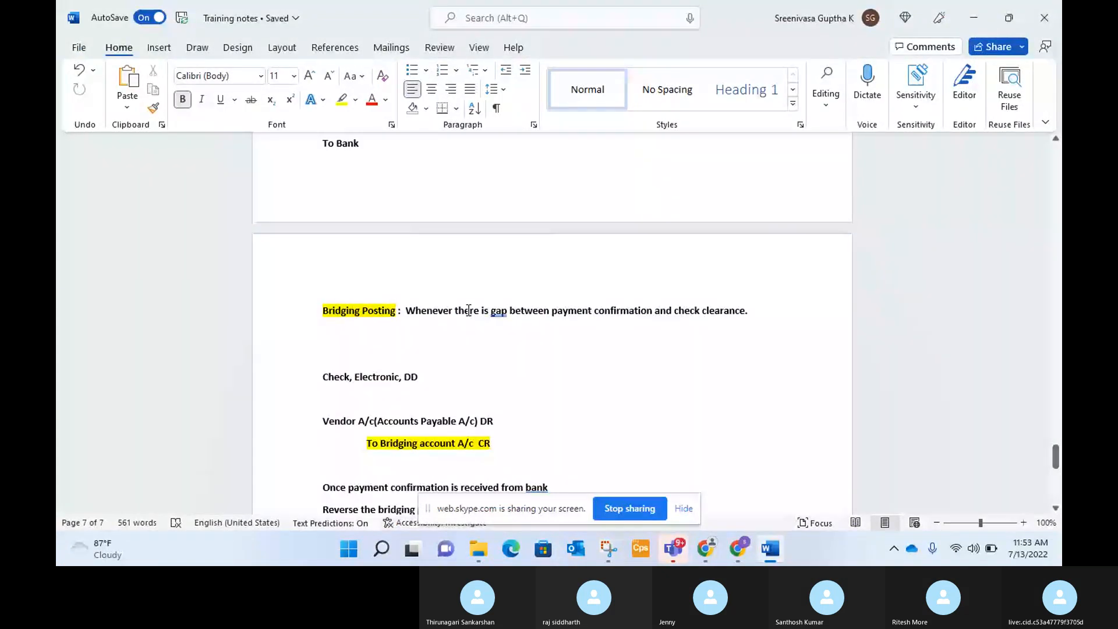
scroll(469, 310, down, 3)
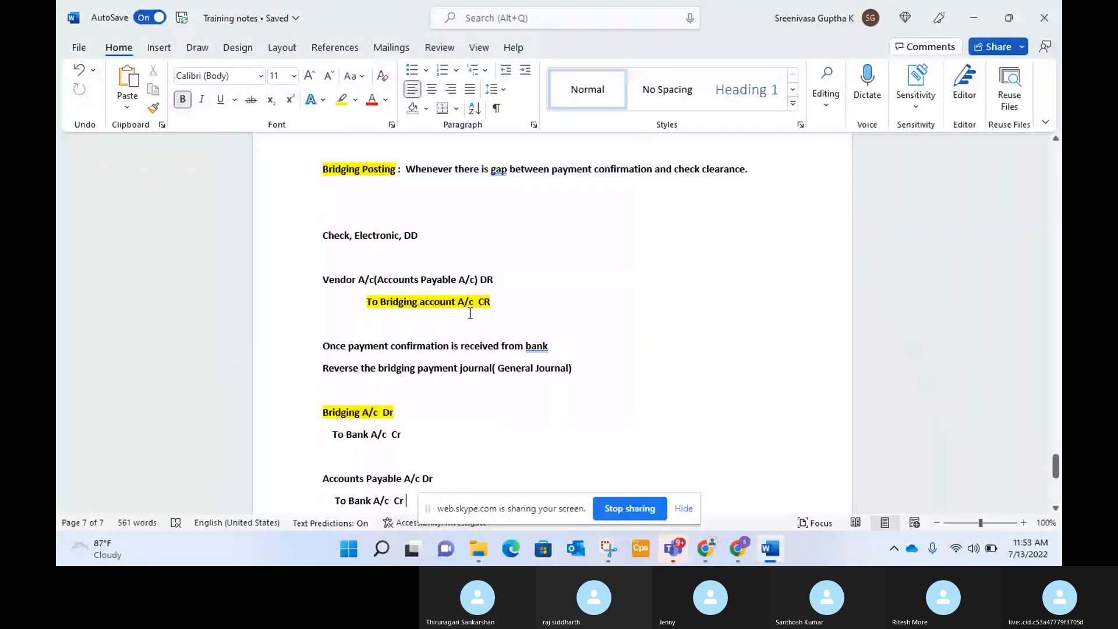
scroll(470, 314, down, 2)
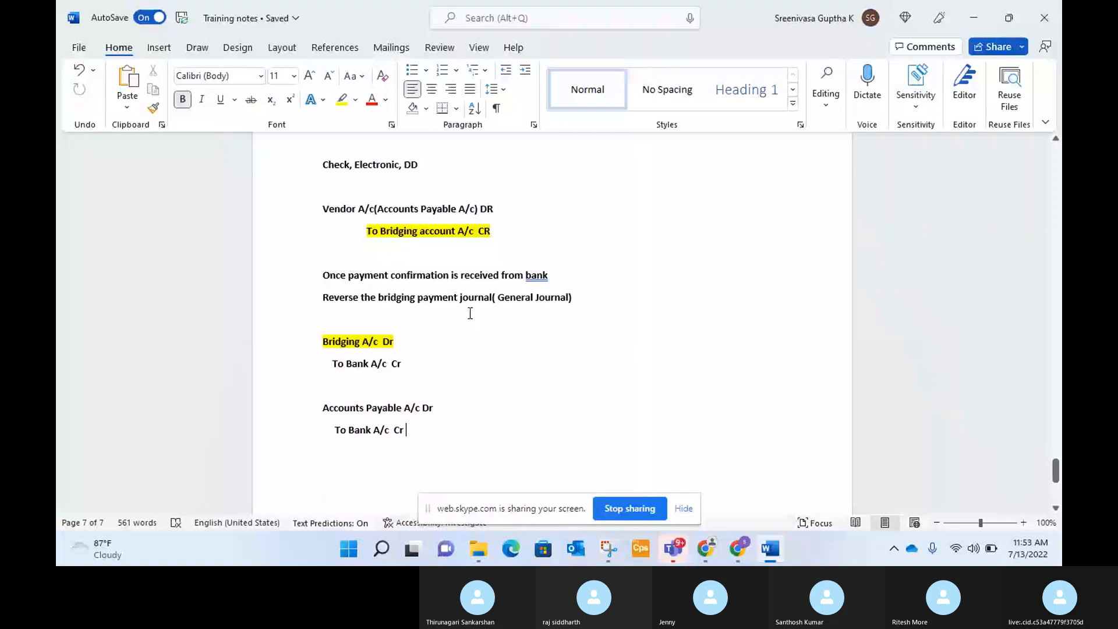
scroll(470, 314, up, 1)
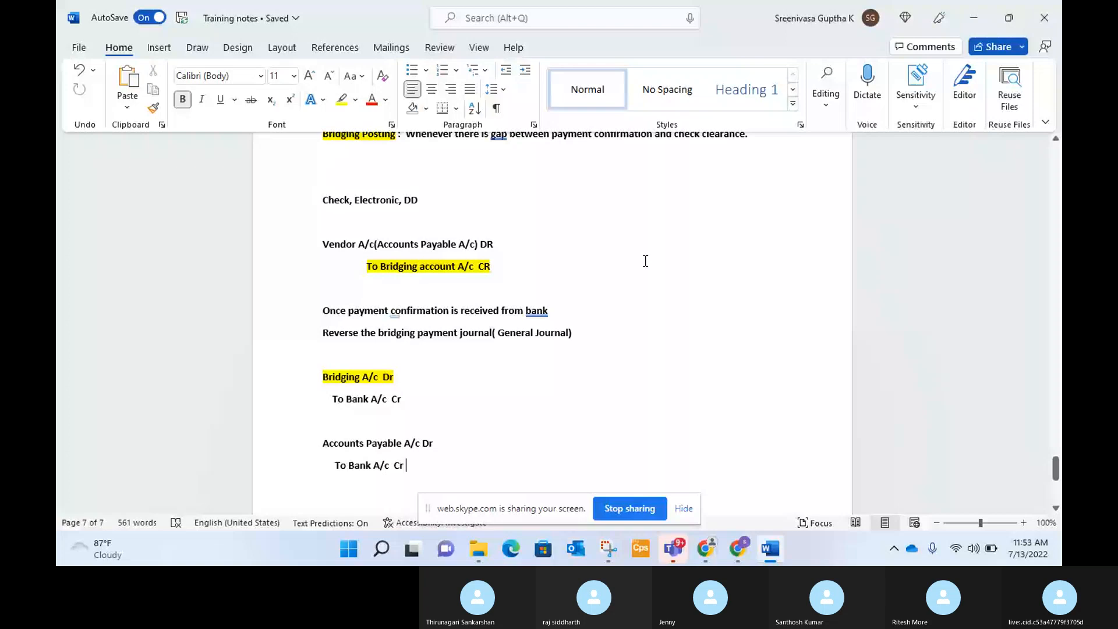
key(alt+Tab)
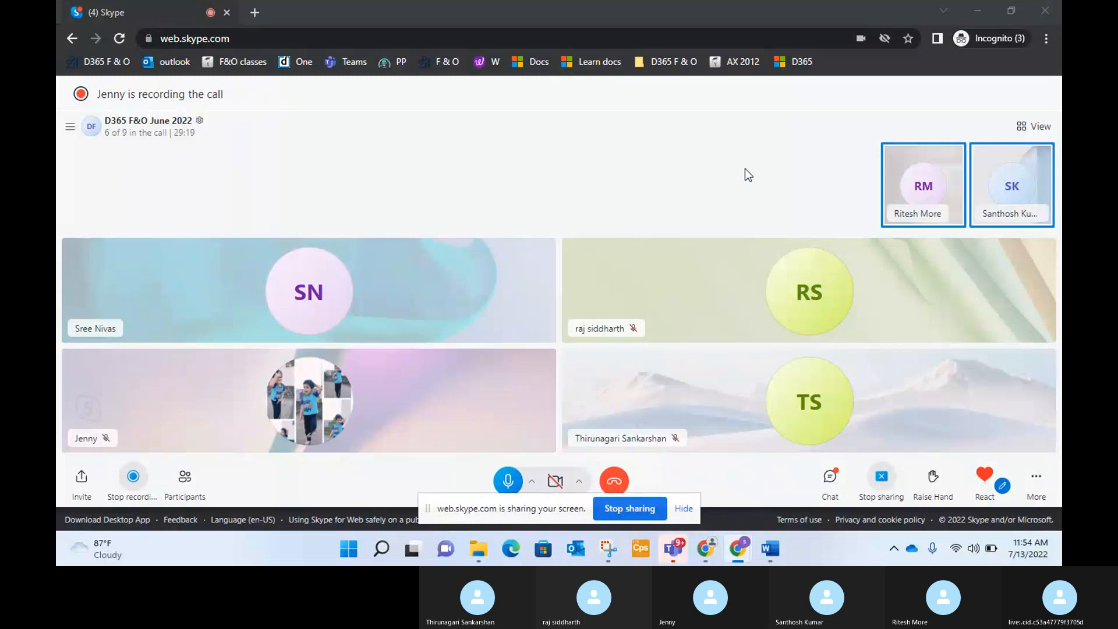
key(alt+Tab)
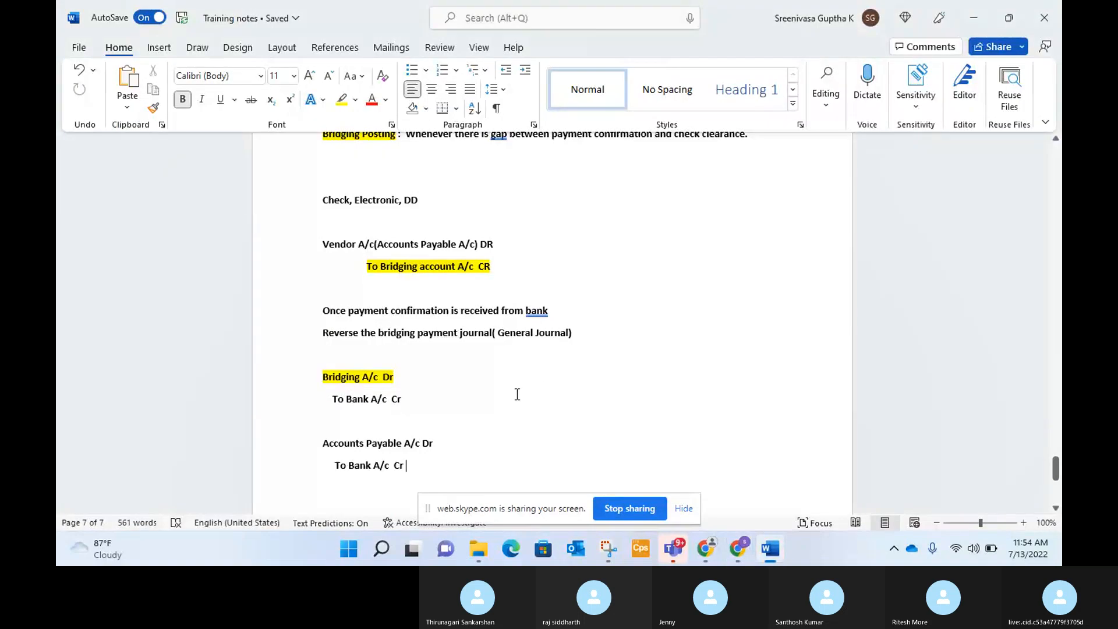
Indent both "To Bank A/c Cr" lines, under Accounts Payable and under Bridging, by one more space
scroll(517, 394, down, 1)
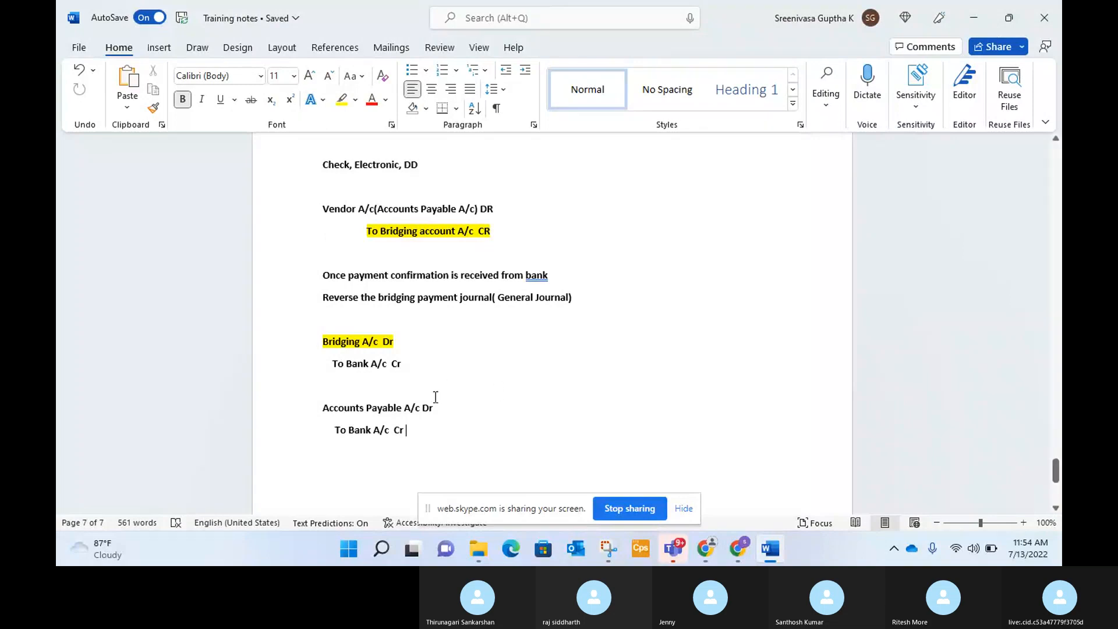
click(338, 431)
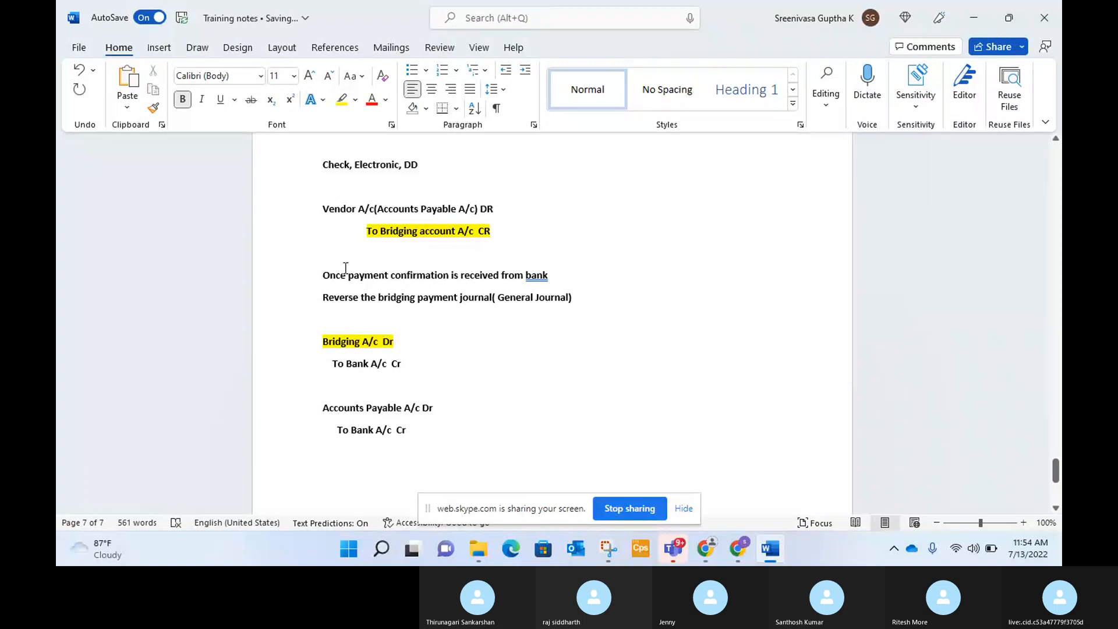
click(334, 364)
scroll(398, 207, up, 2)
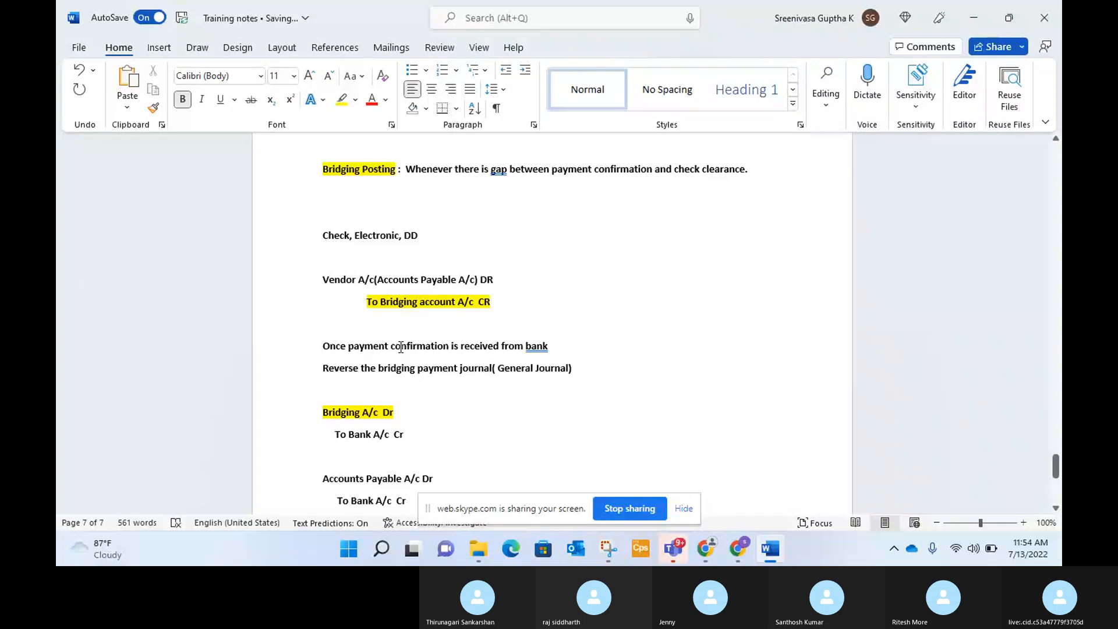
click(336, 435)
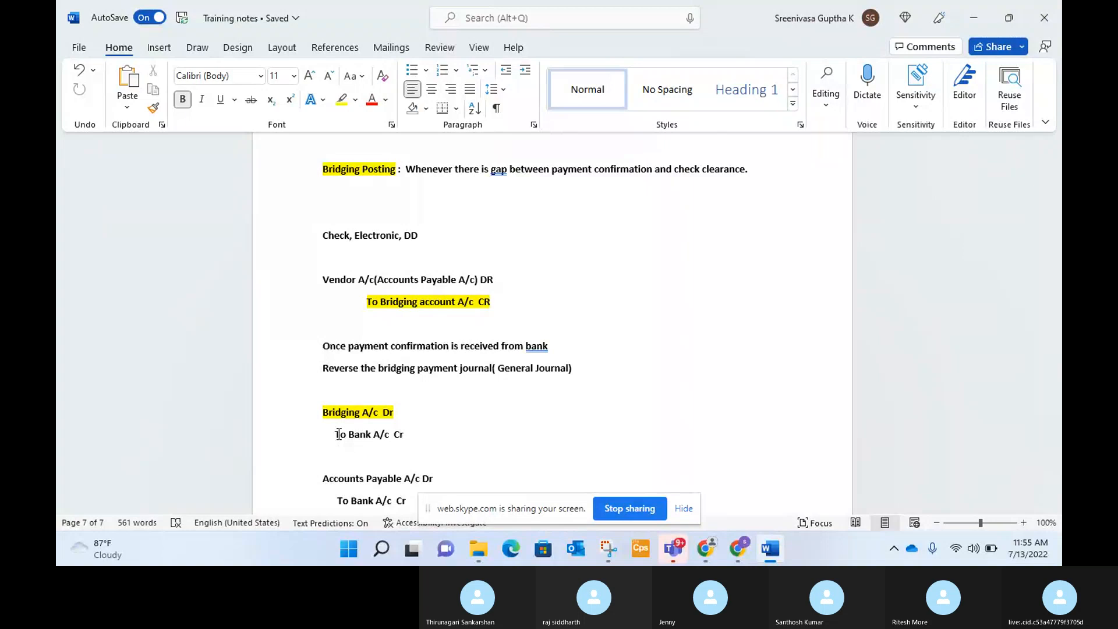
Add a bullet reading "While doing BRS it helps to" below the Bridging Posting definition in the Training notes
key(alt+Tab)
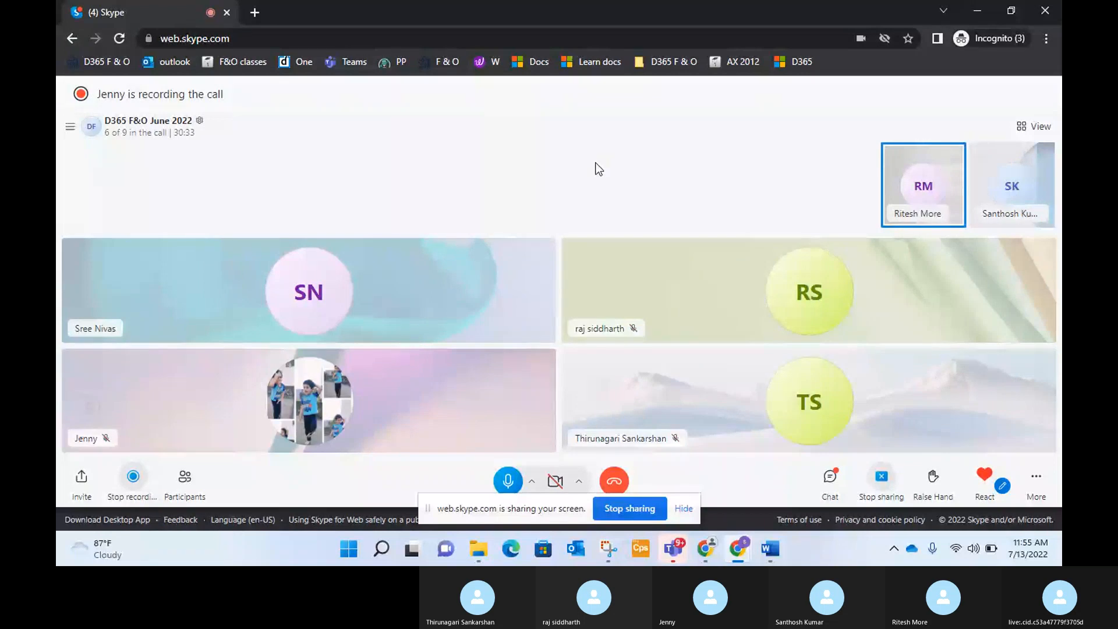
key(alt+Tab)
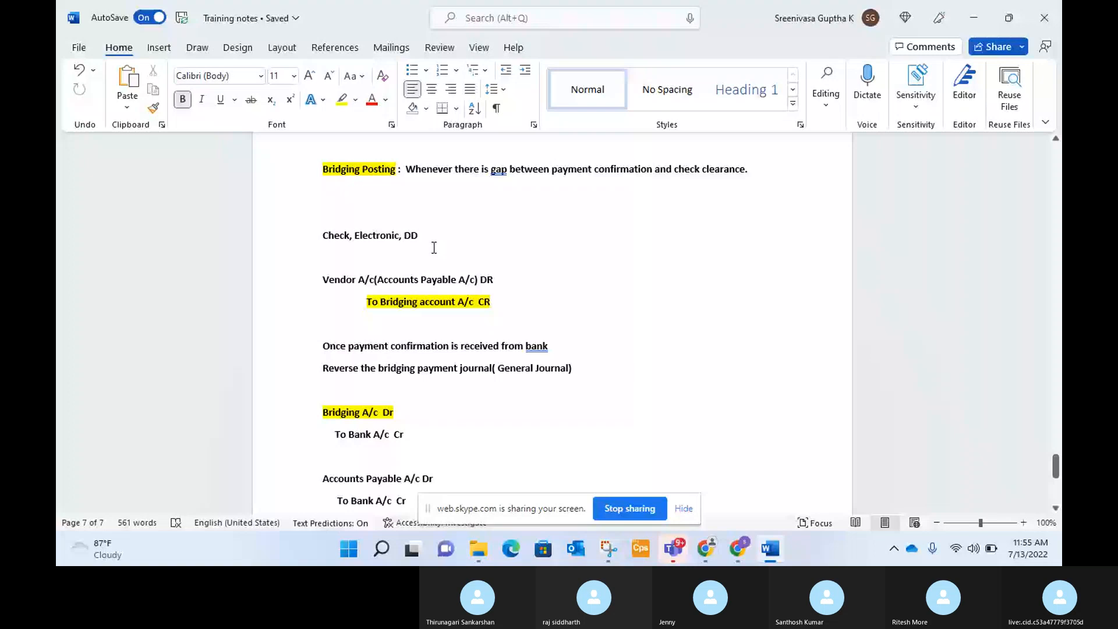
scroll(434, 248, down, 1)
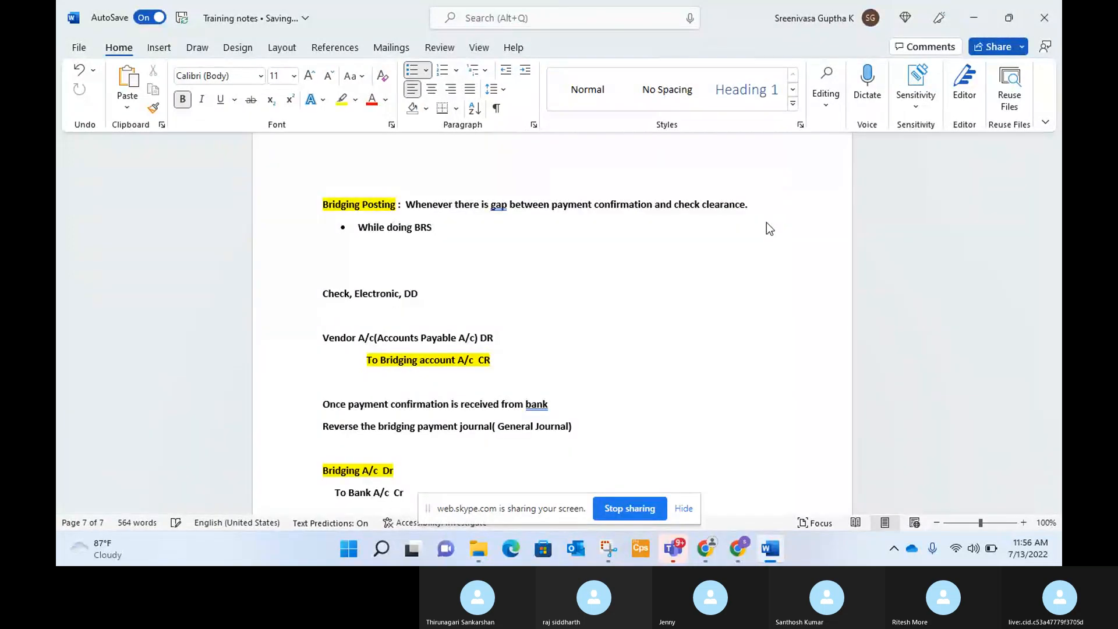
text(it helps to)
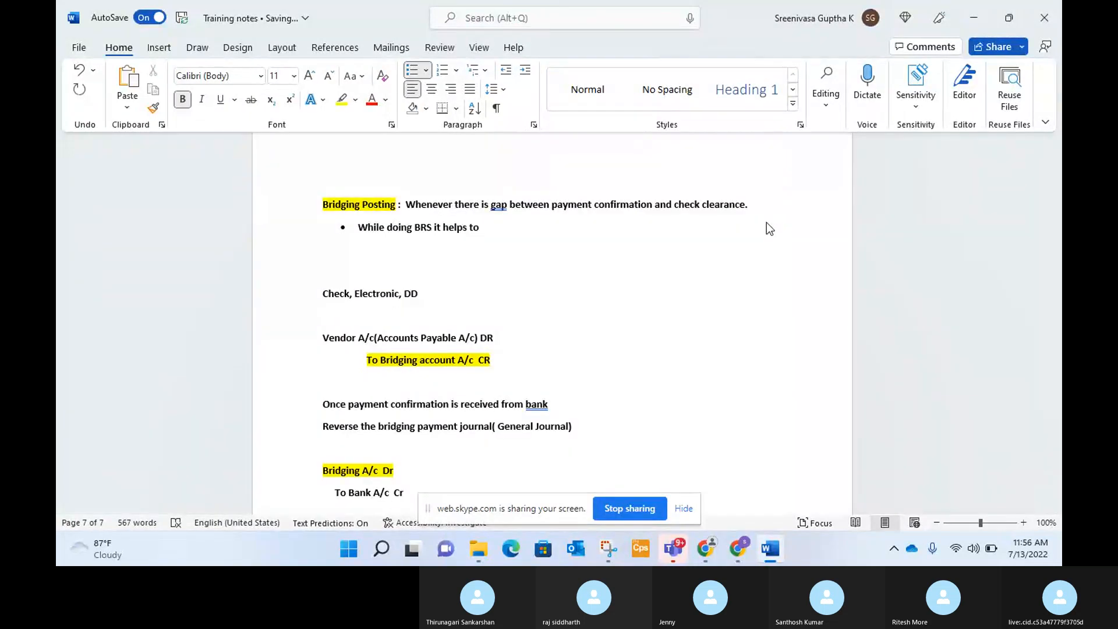